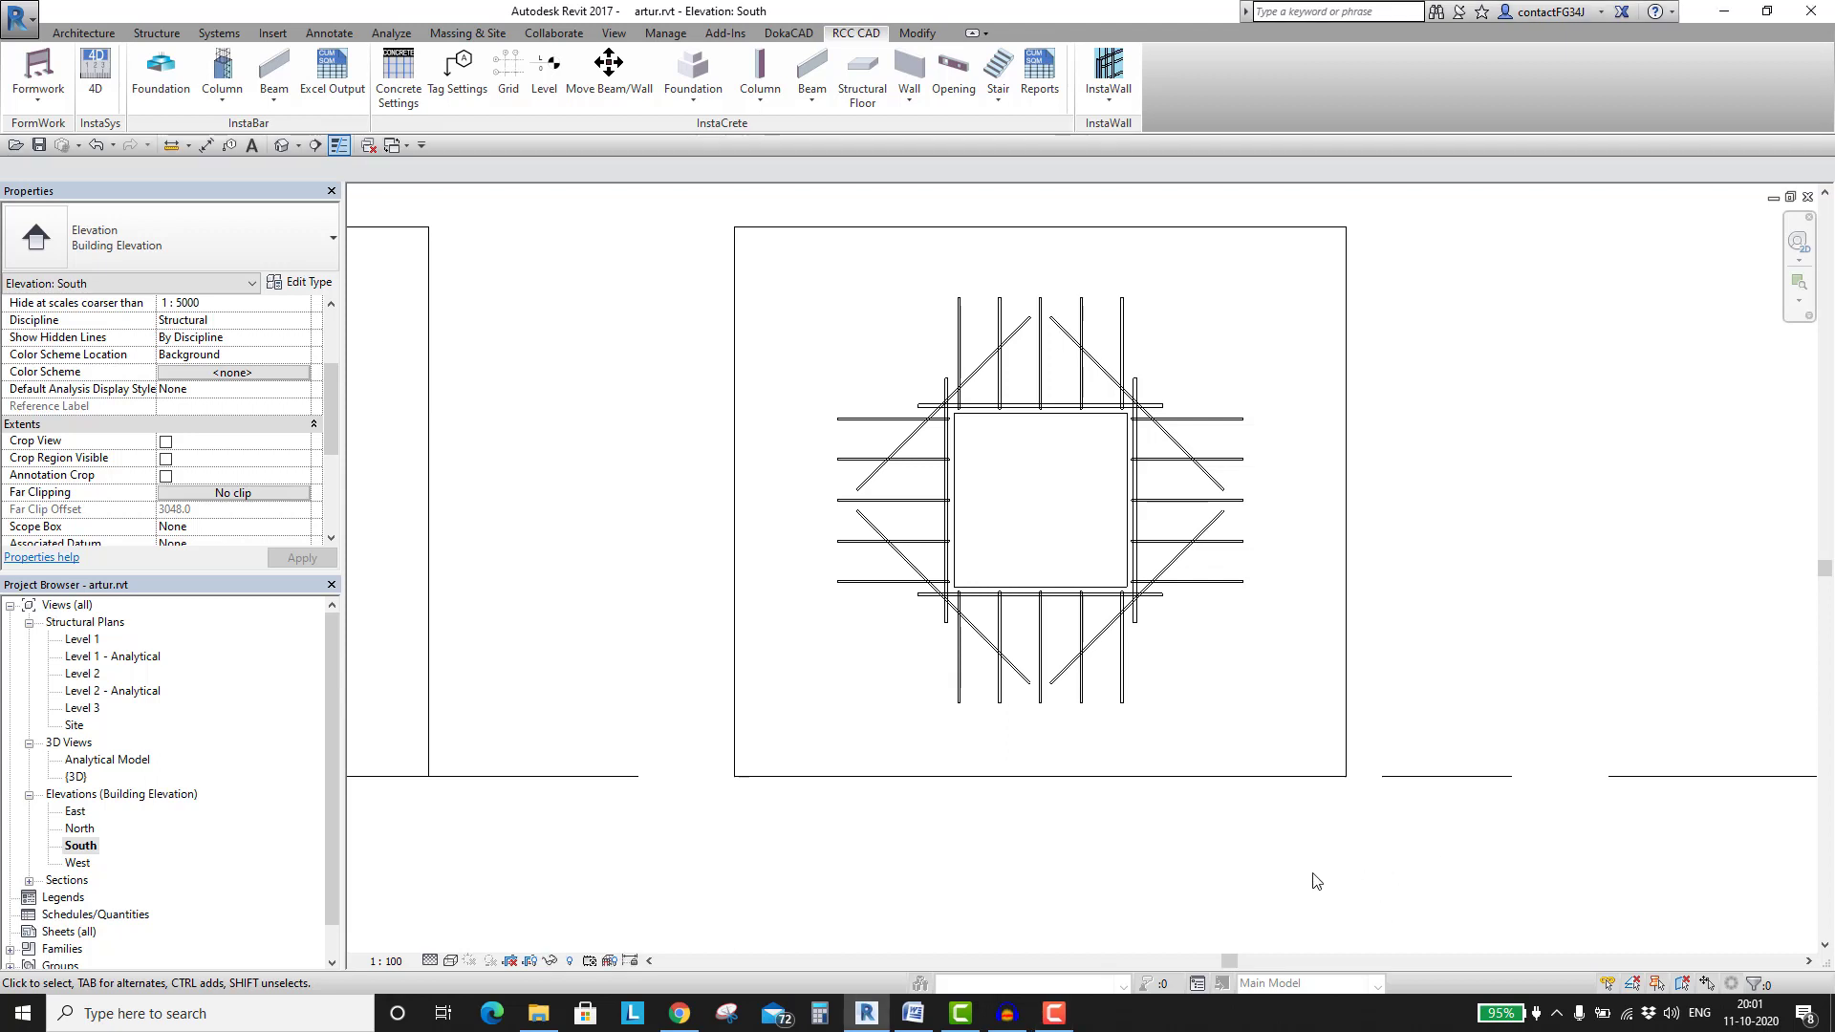
Start the Bars Around Opening command with Mild - 20 mm cover, 14T straight bars and a chosen U-shape bar diameter
scroll(1540, 639, "up", 2)
middle_click_drag(1392, 530, 1407, 633)
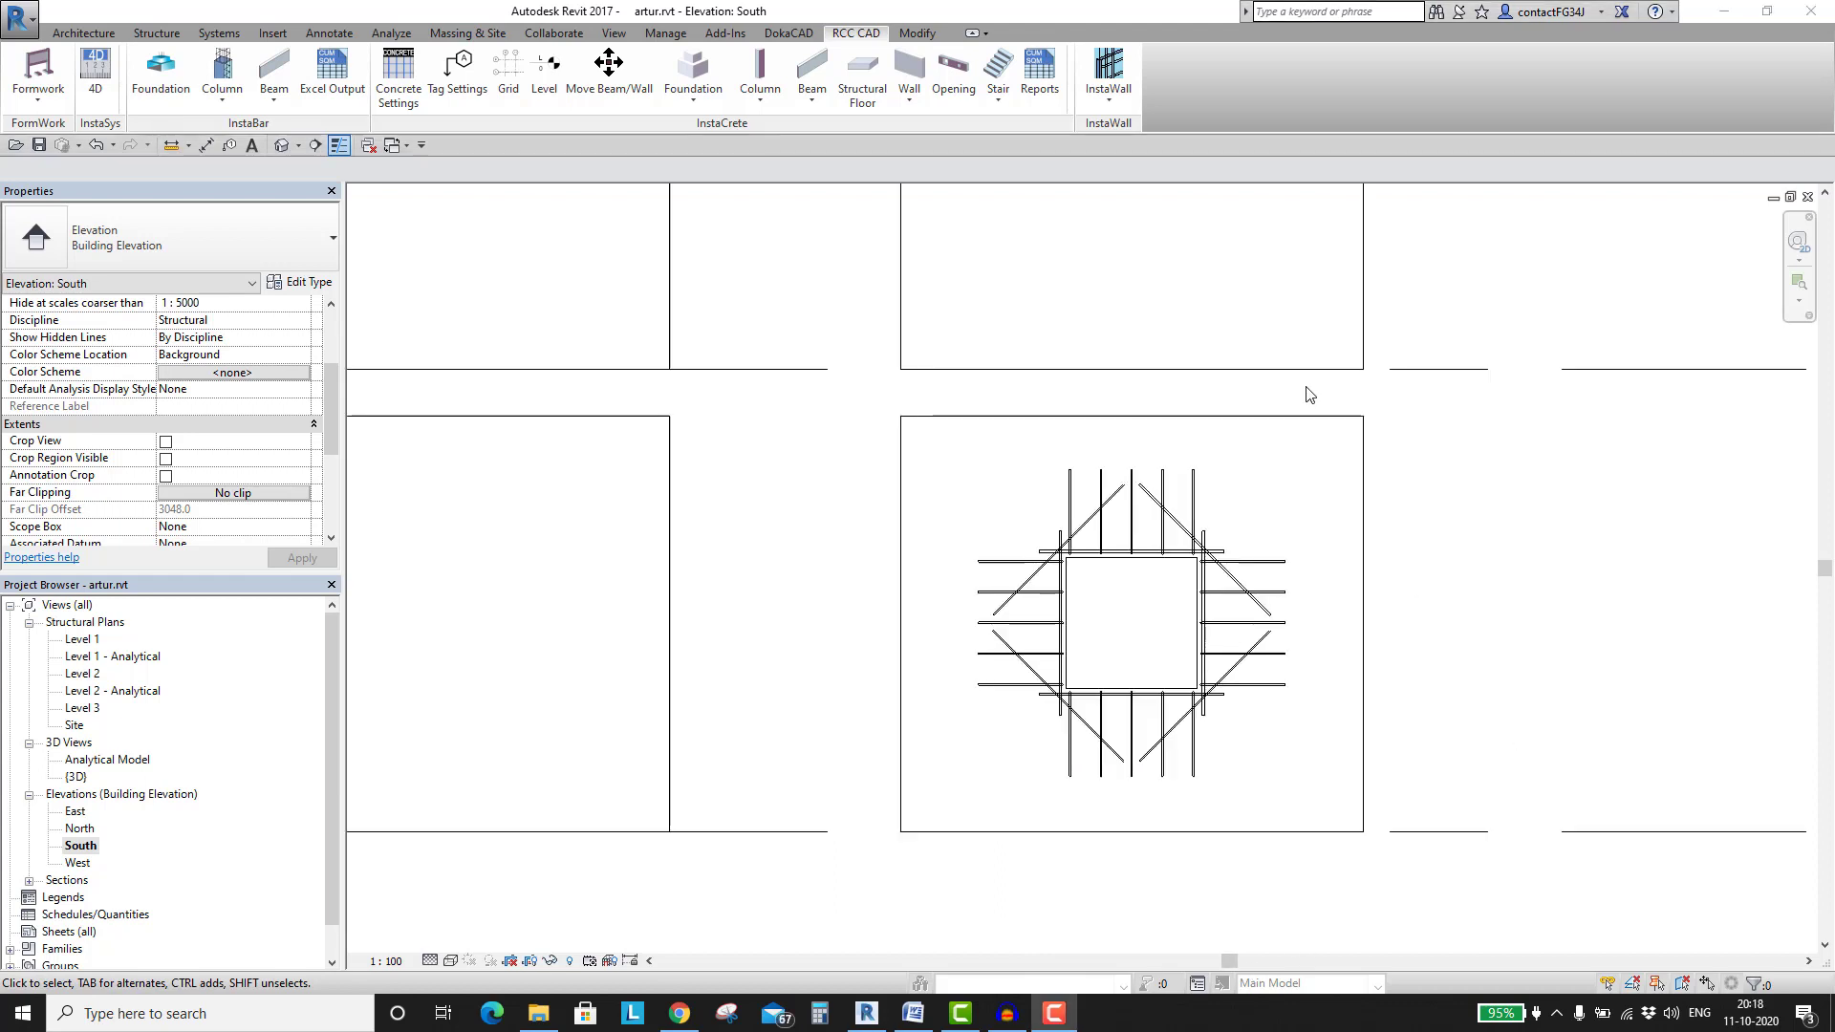
left_click(1115, 106)
left_click(1120, 360)
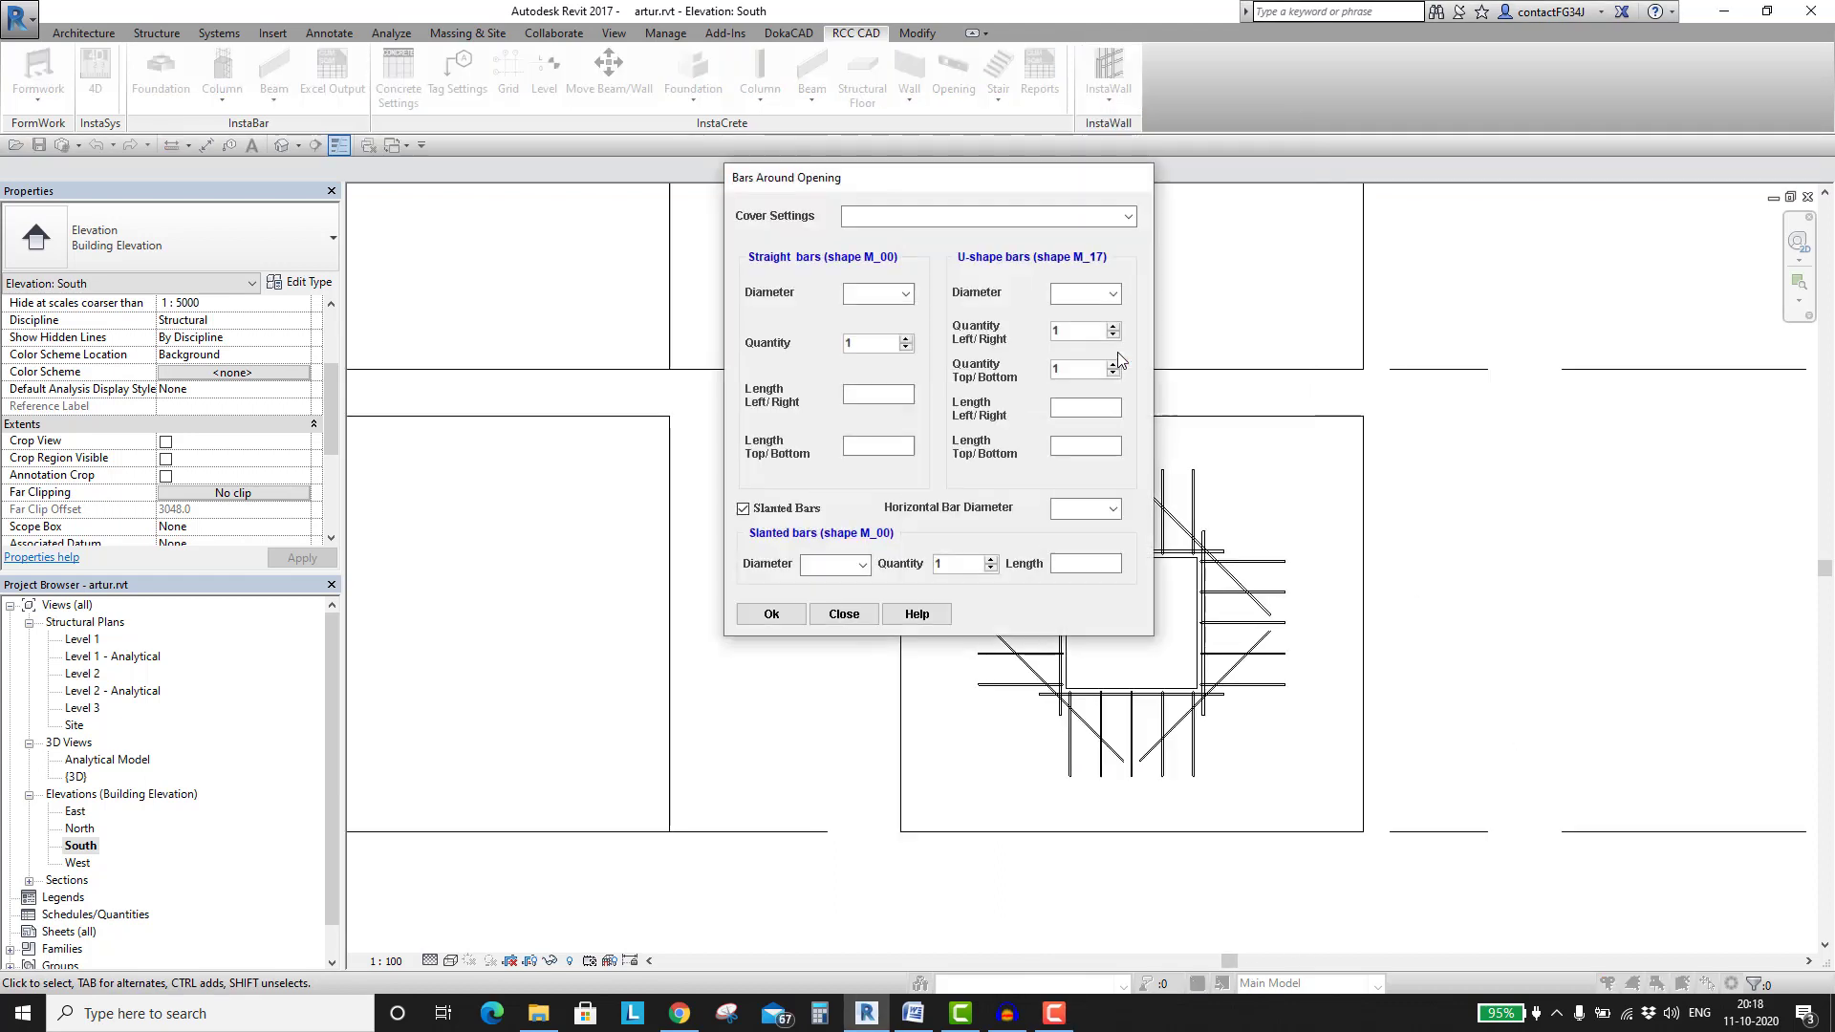
left_click(1127, 216)
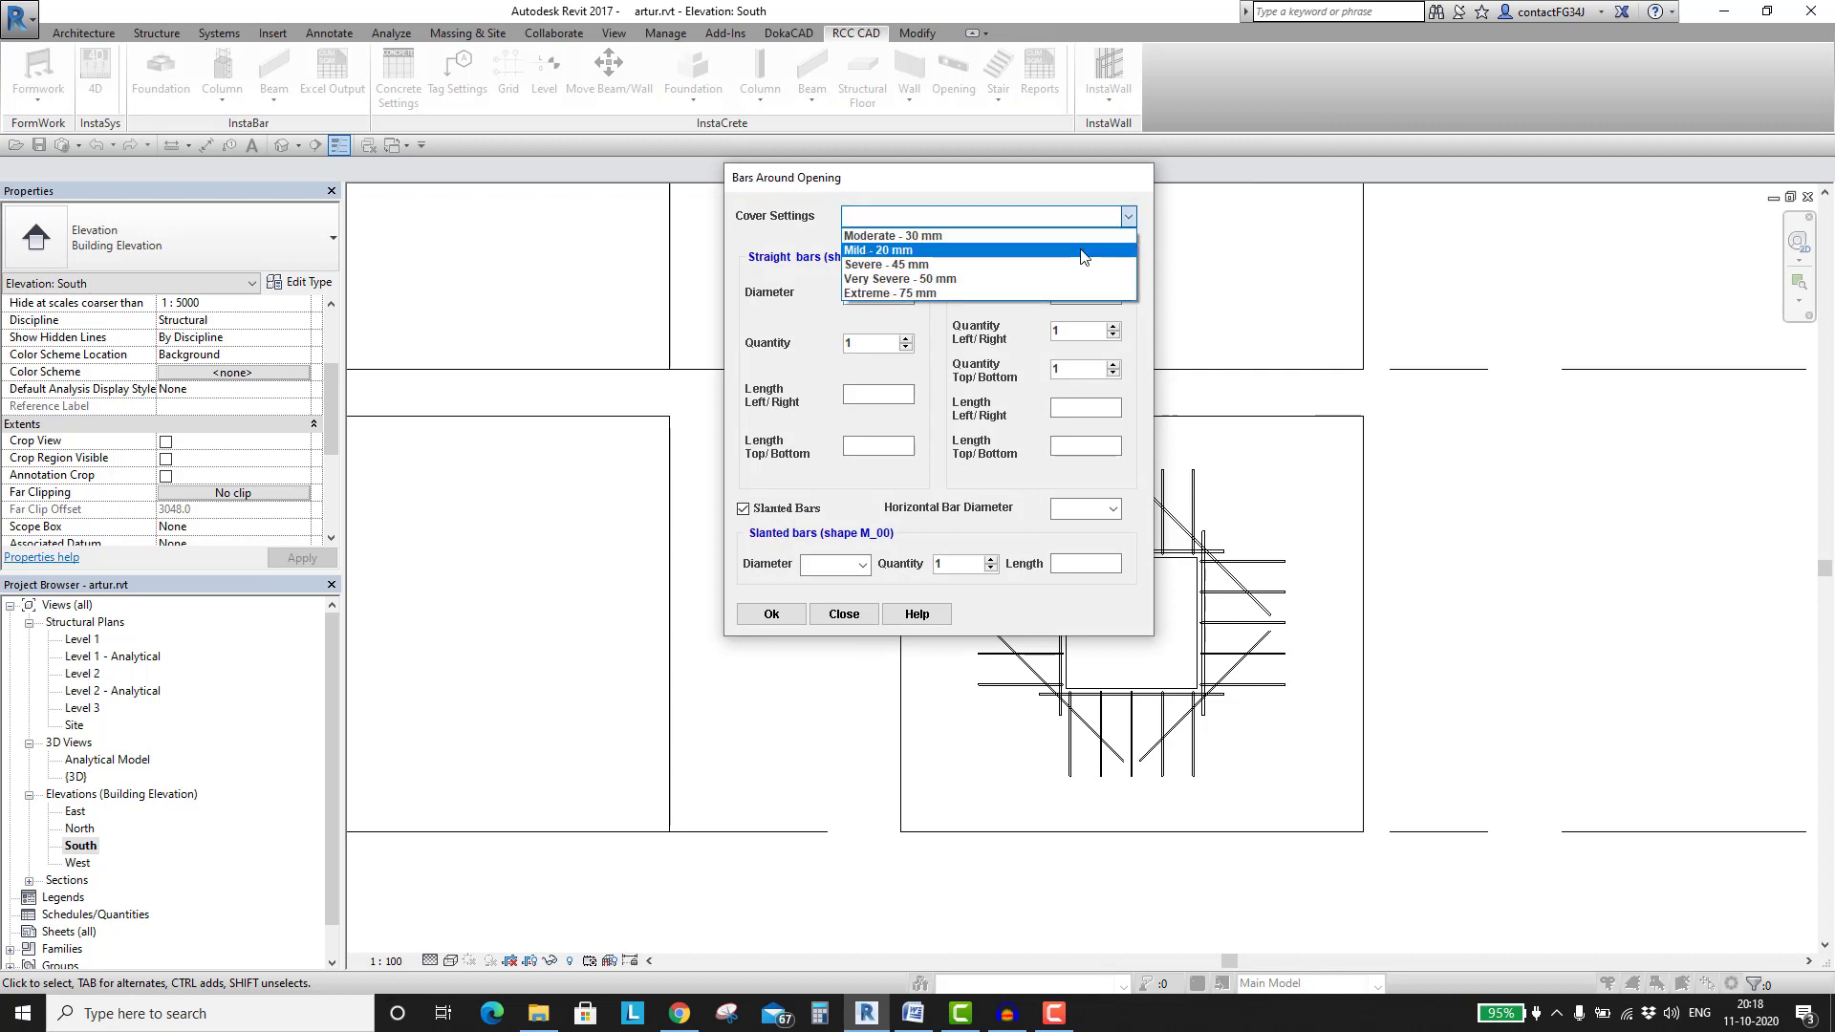
left_click(1083, 250)
left_click(905, 293)
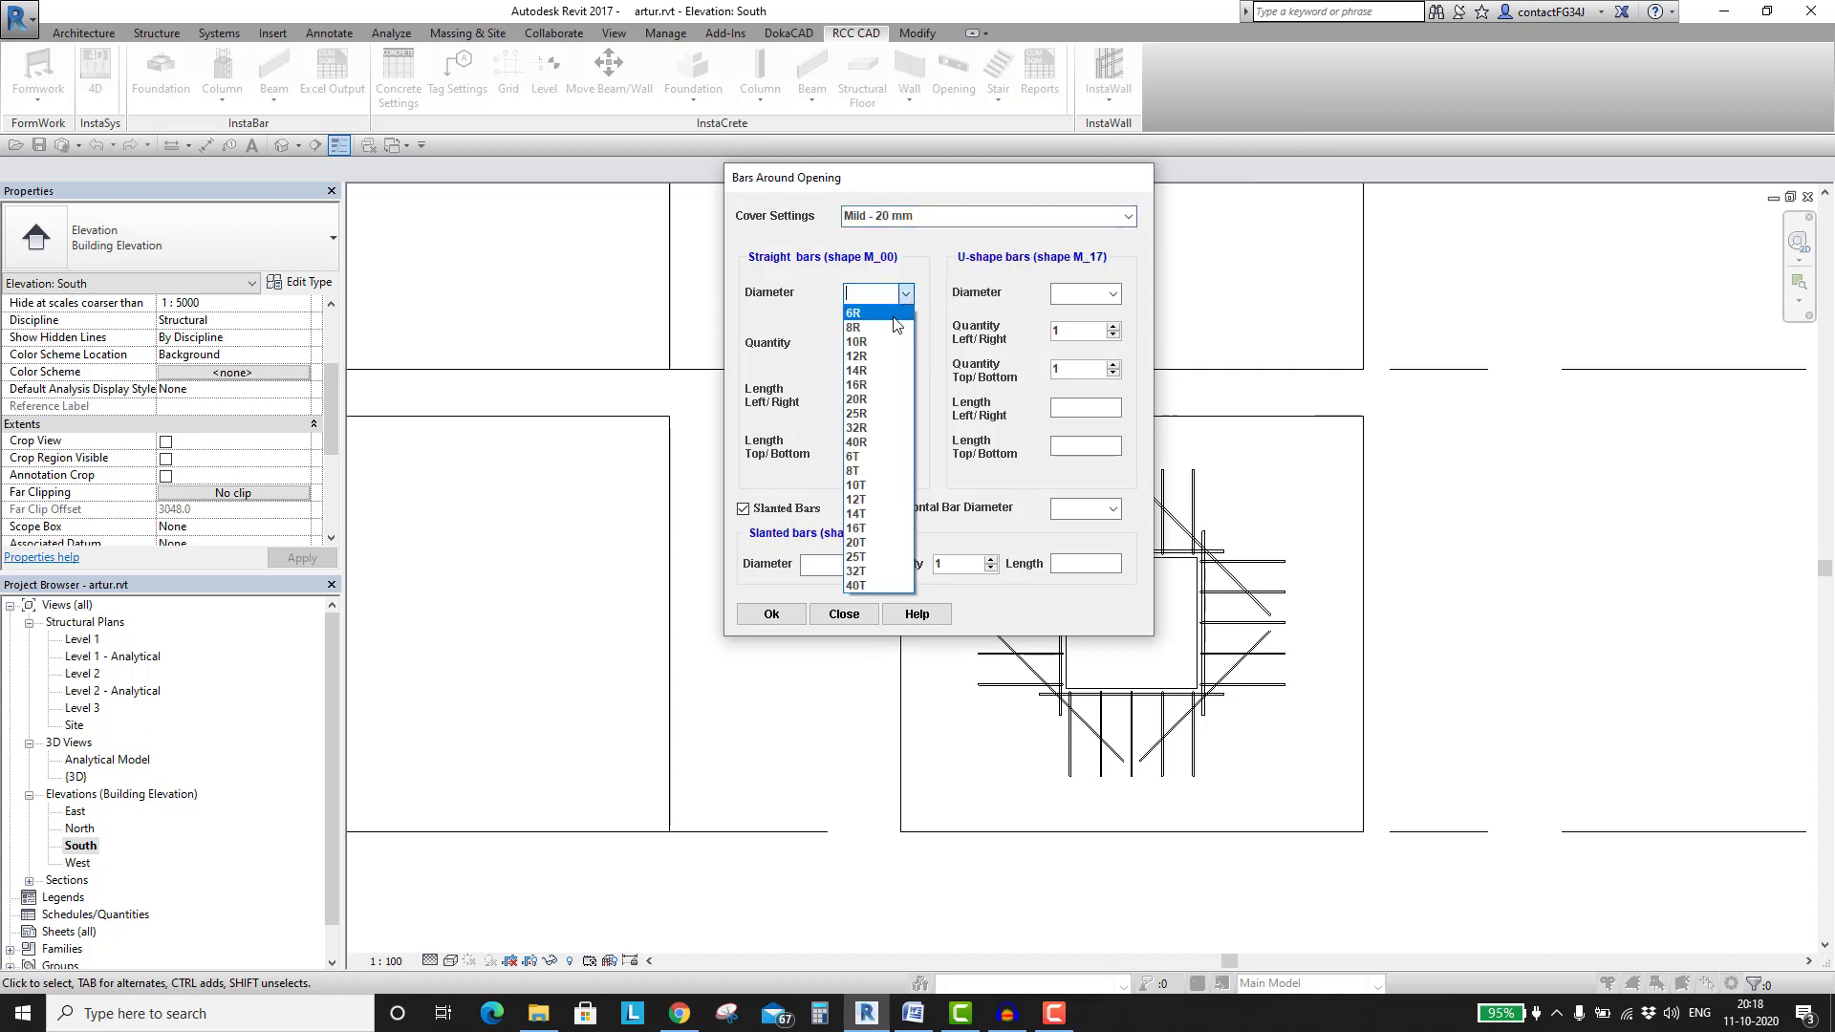
left_click(890, 515)
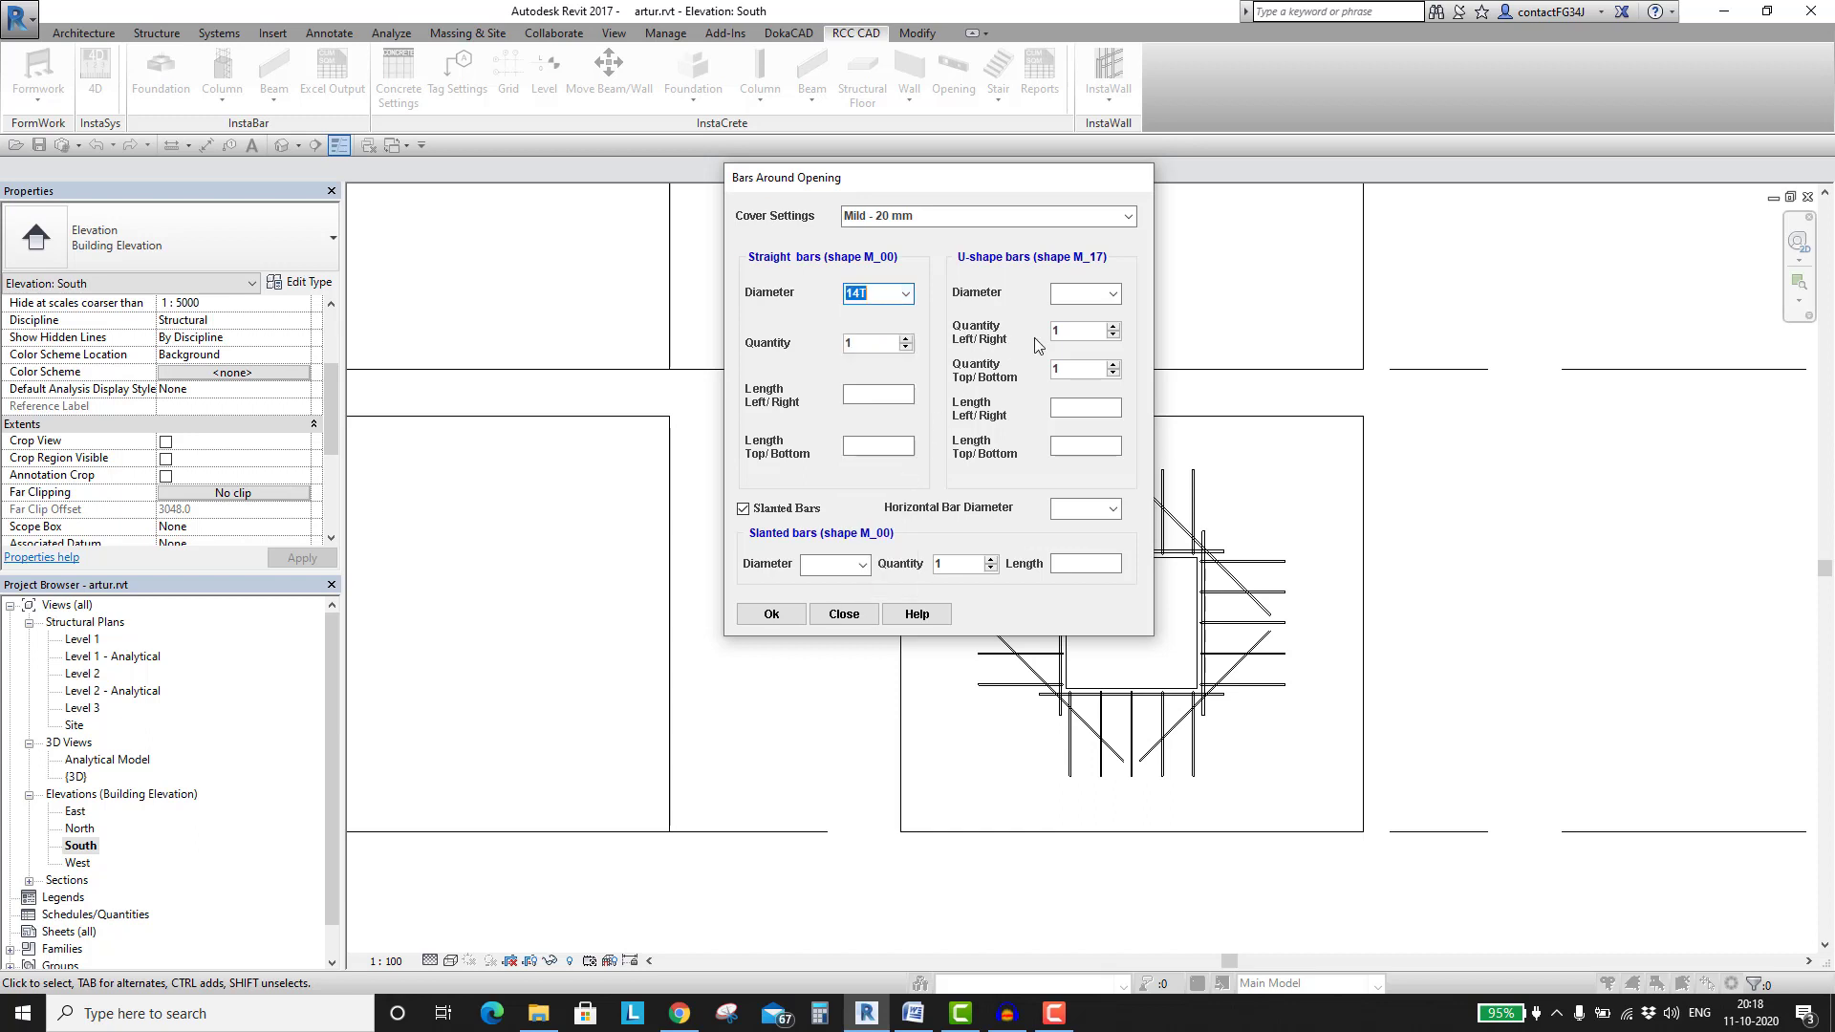
left_click(1113, 294)
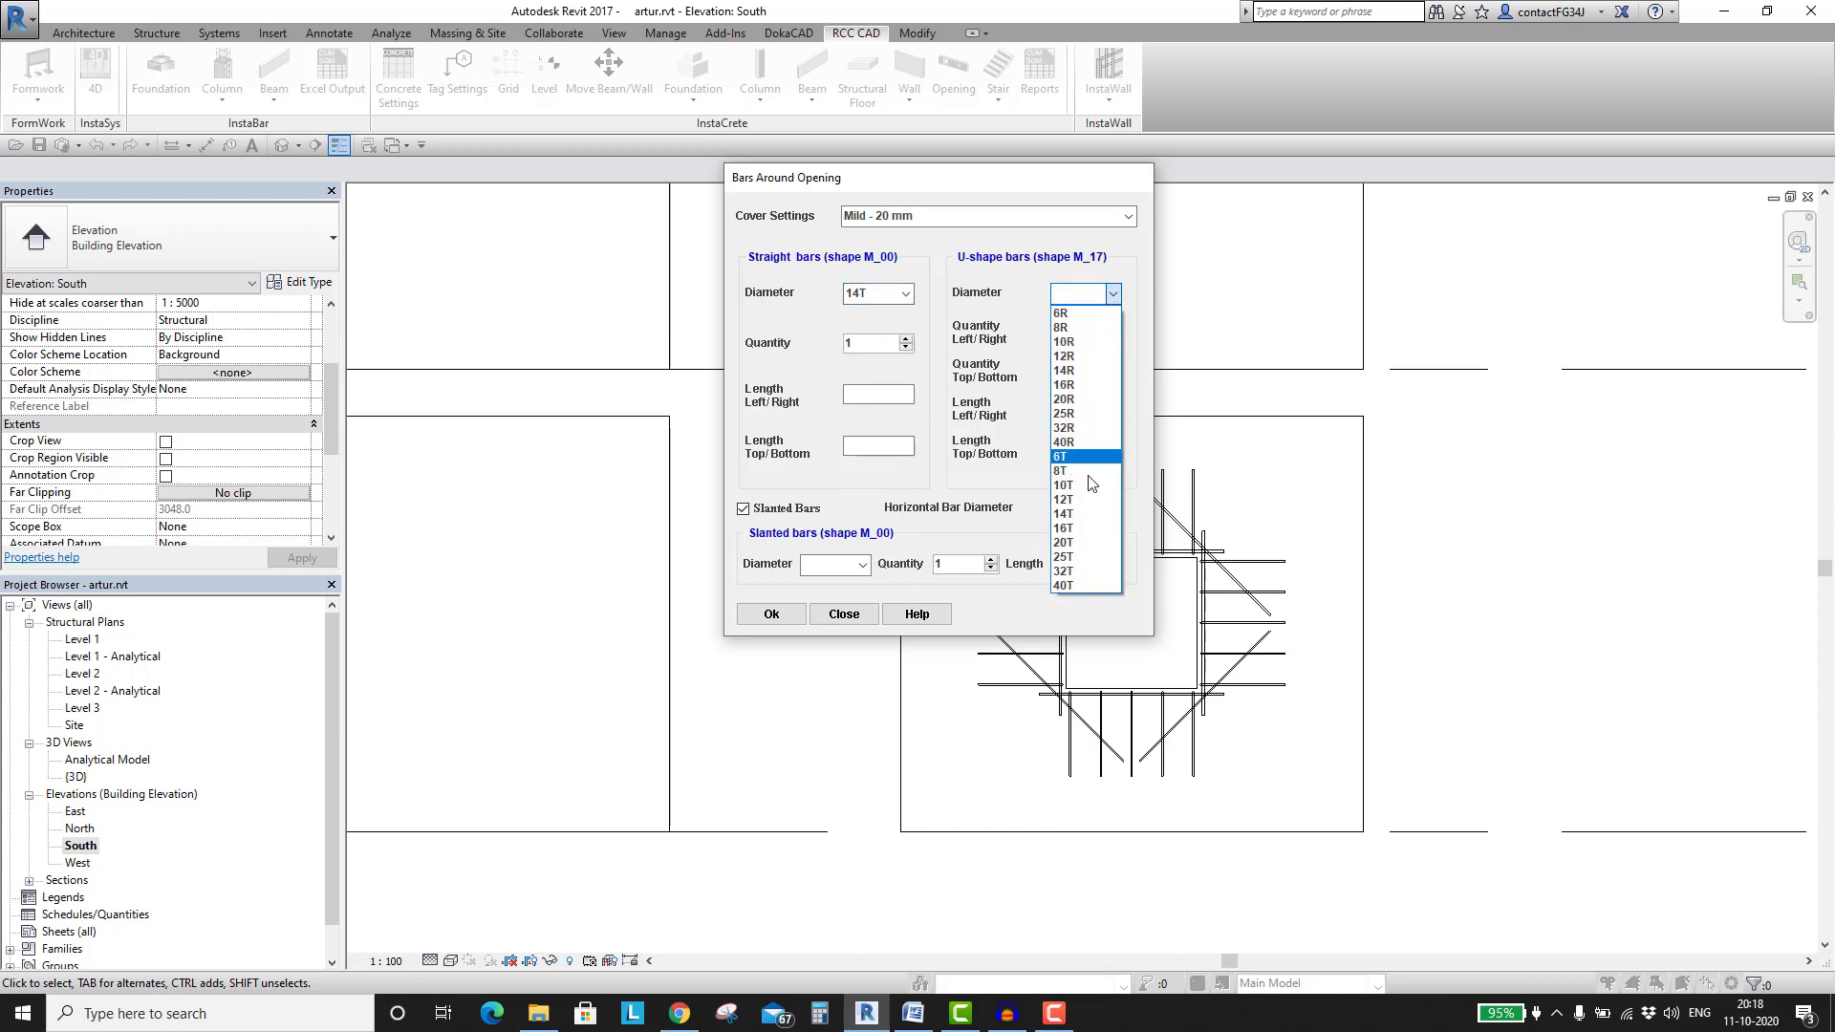
left_click(1080, 524)
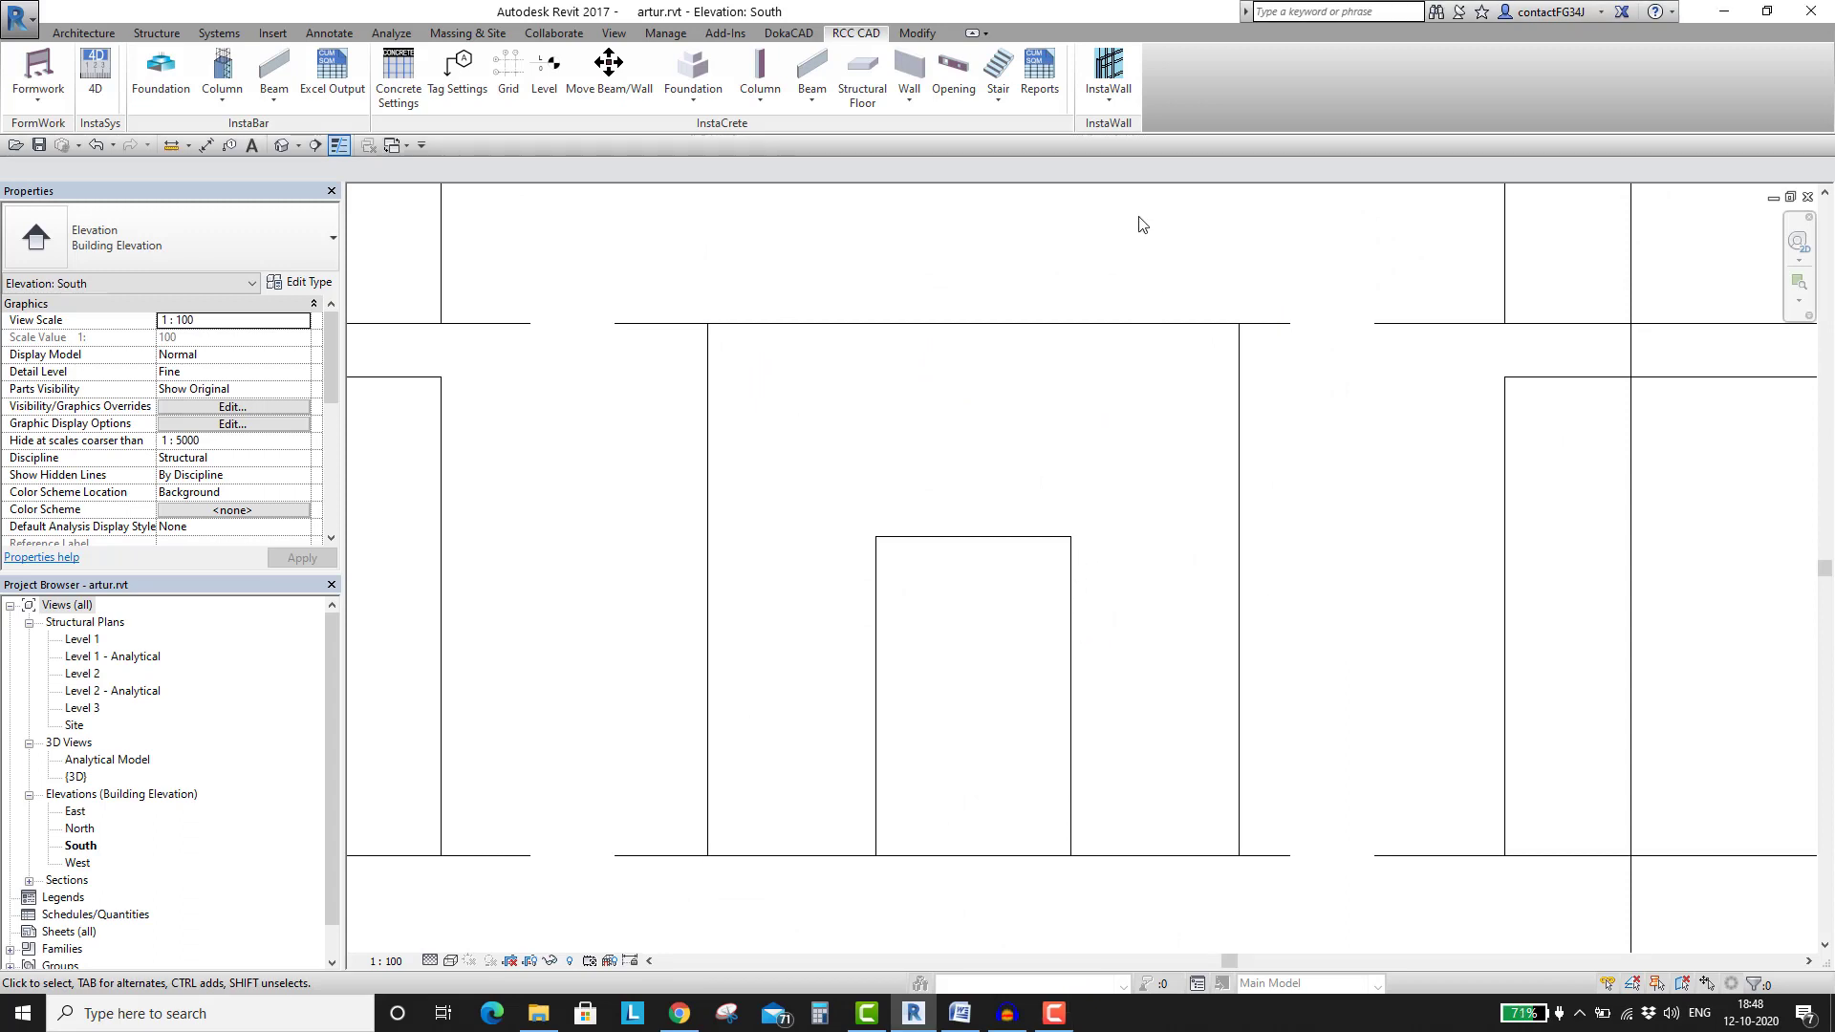
Set up horizontal bars for the wall with opening: Mild - 20 mm cover, 12T diameter, Fixed Number layout, quantity 10
left_click(1108, 76)
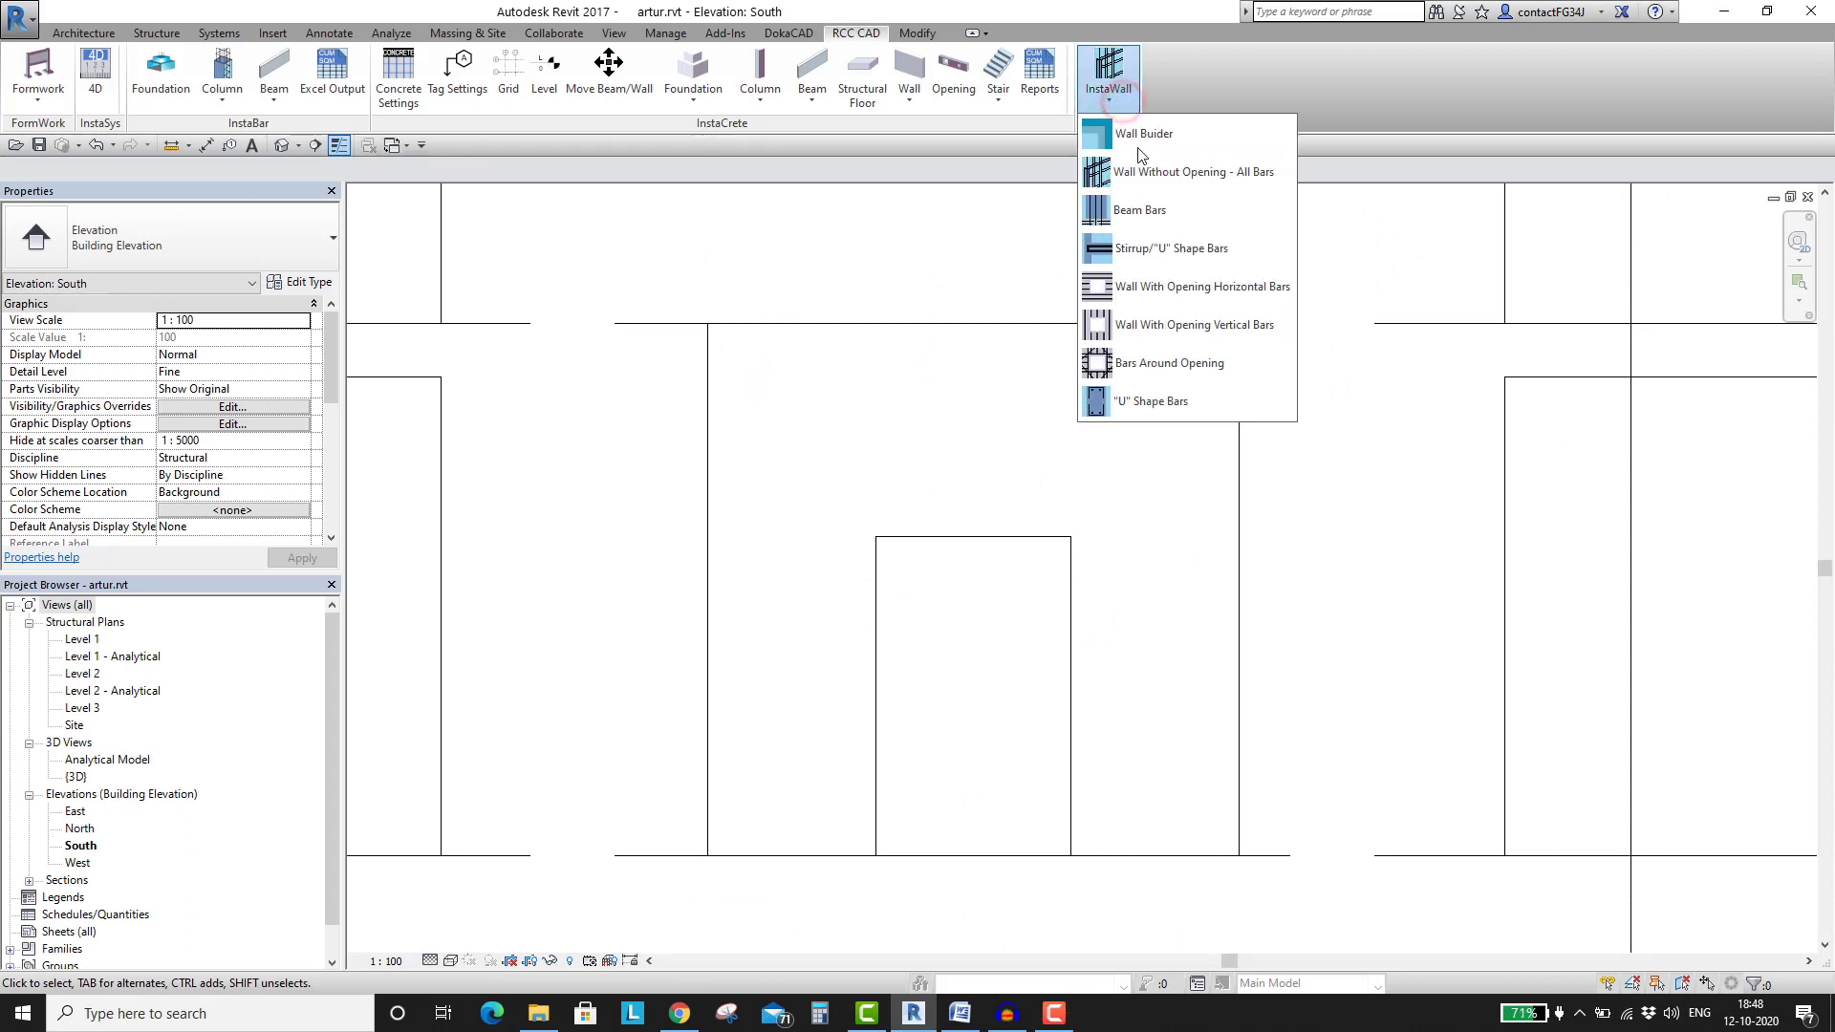
left_click(1144, 285)
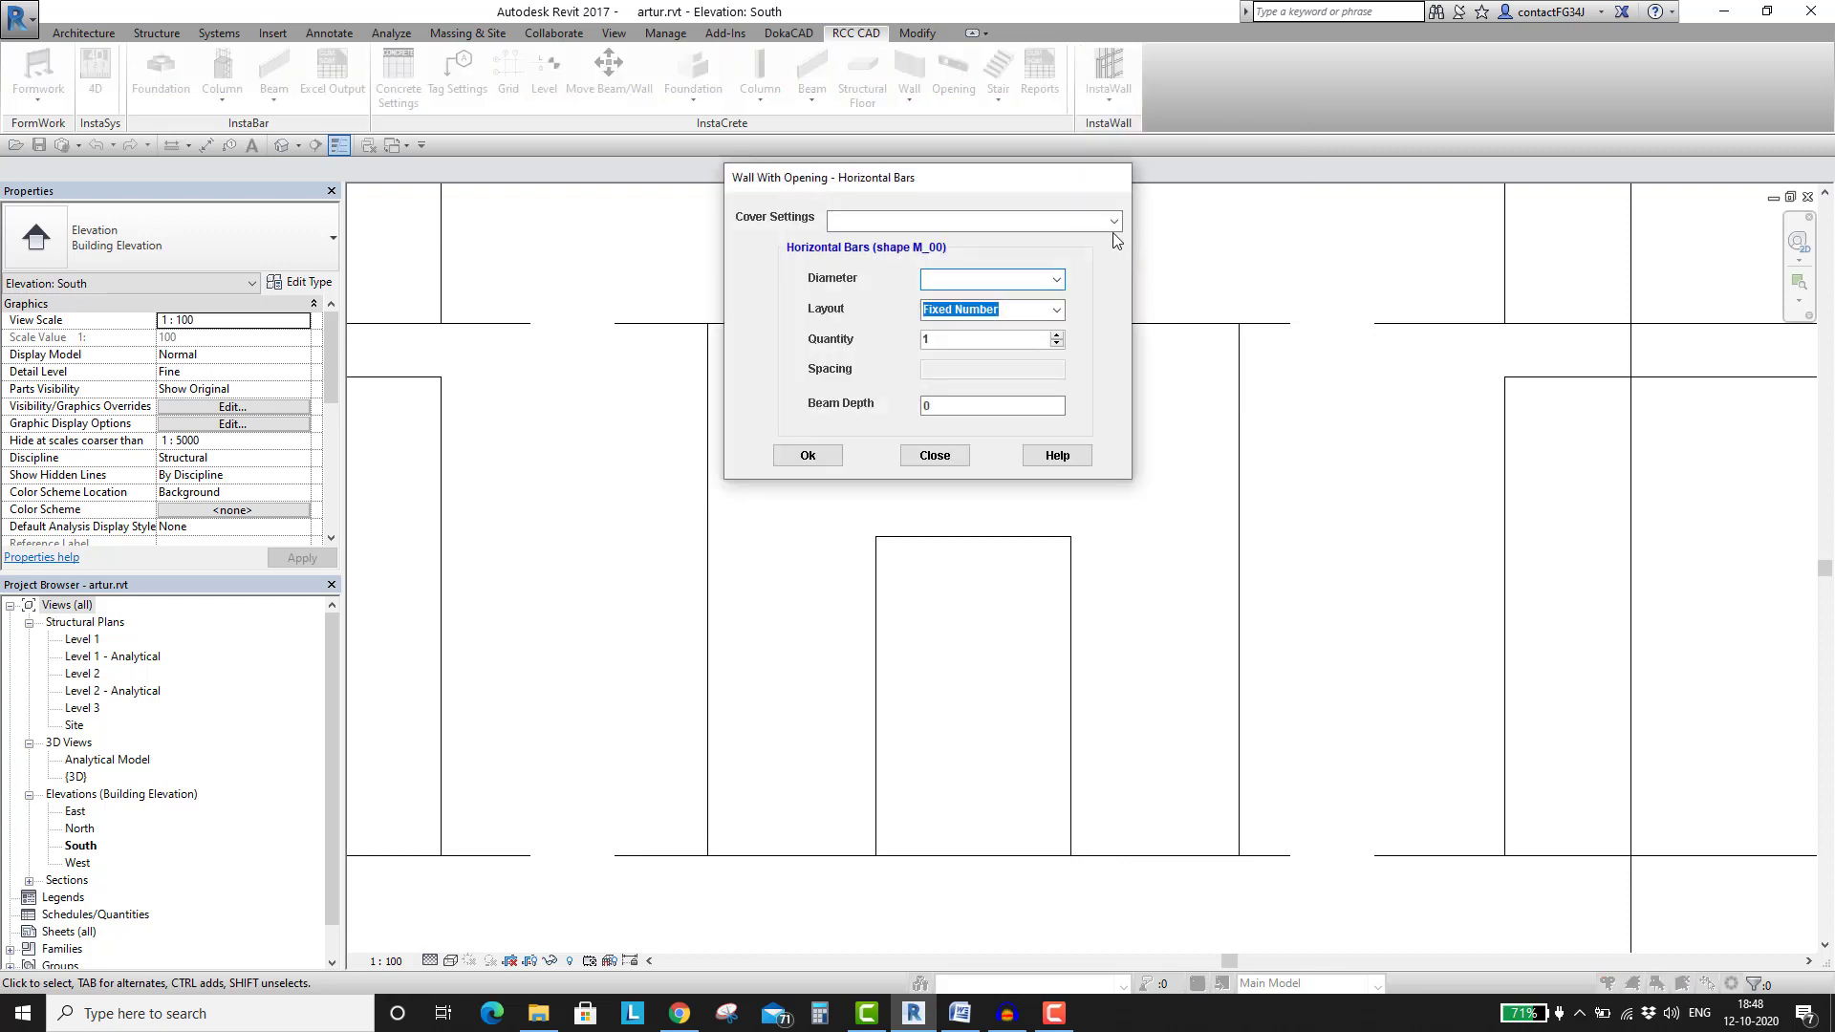
left_click(1112, 226)
left_click(1086, 258)
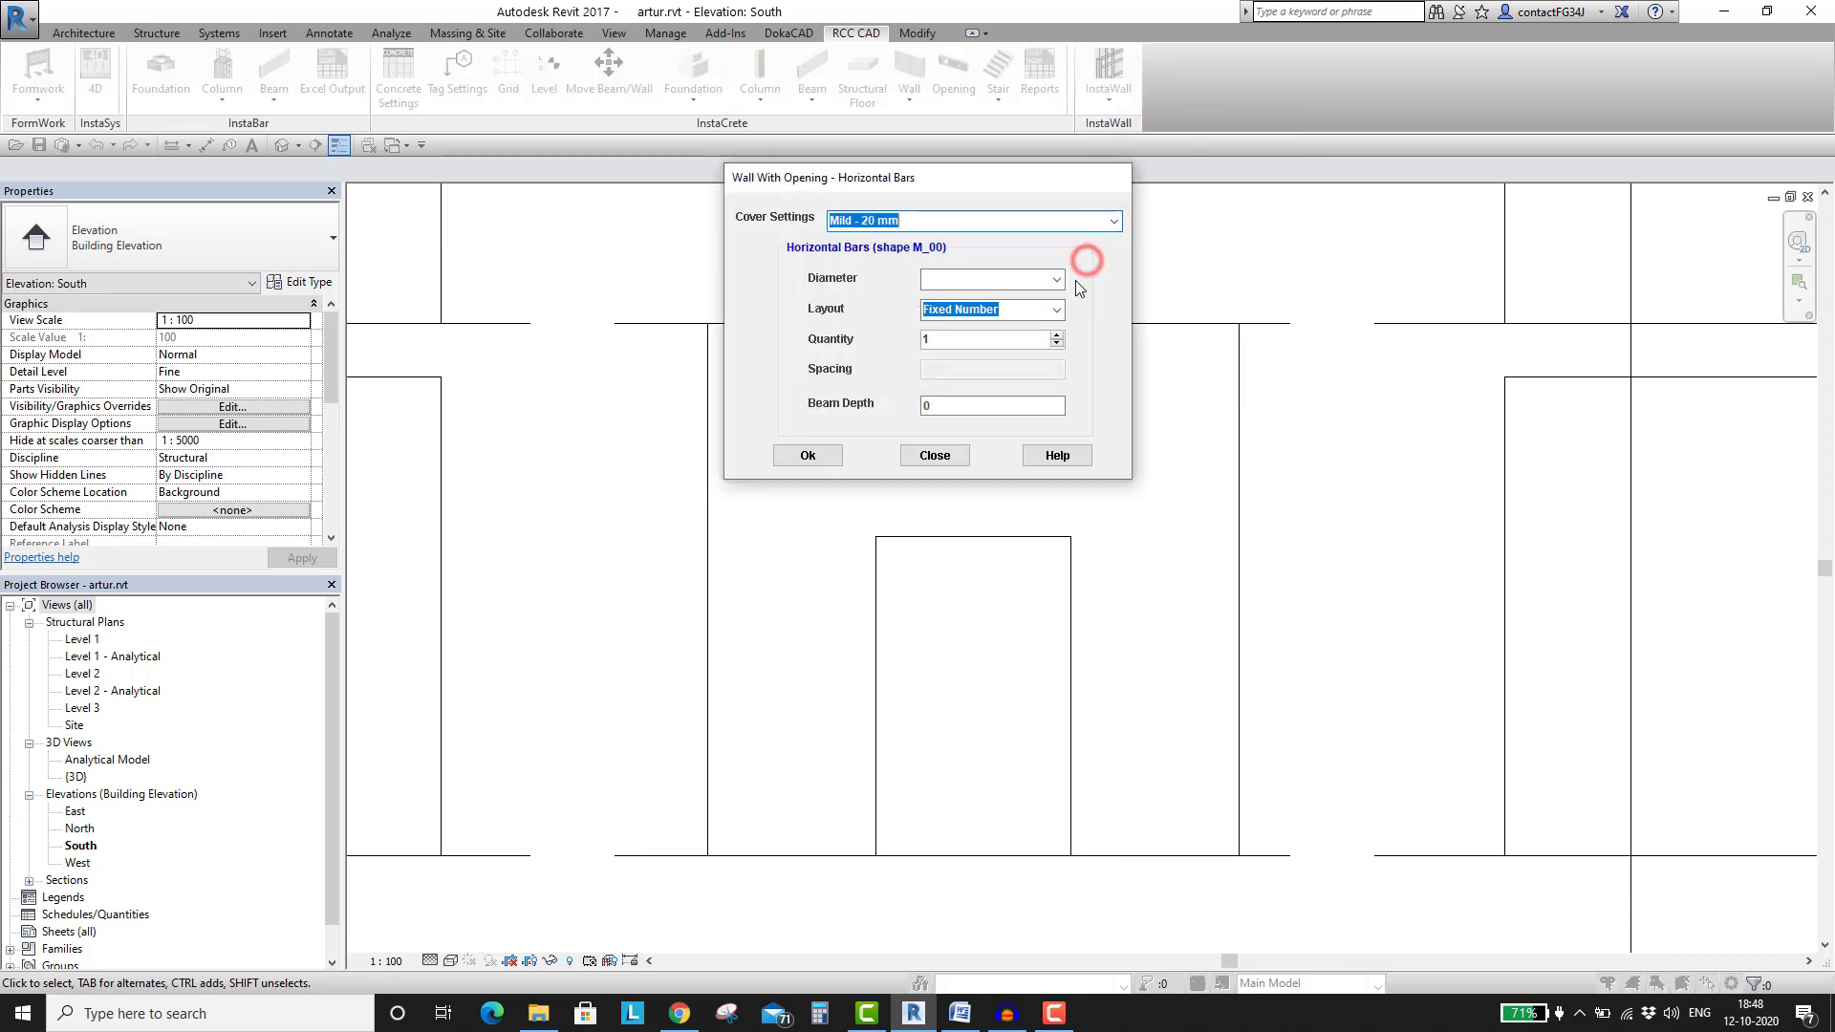
left_click(1056, 279)
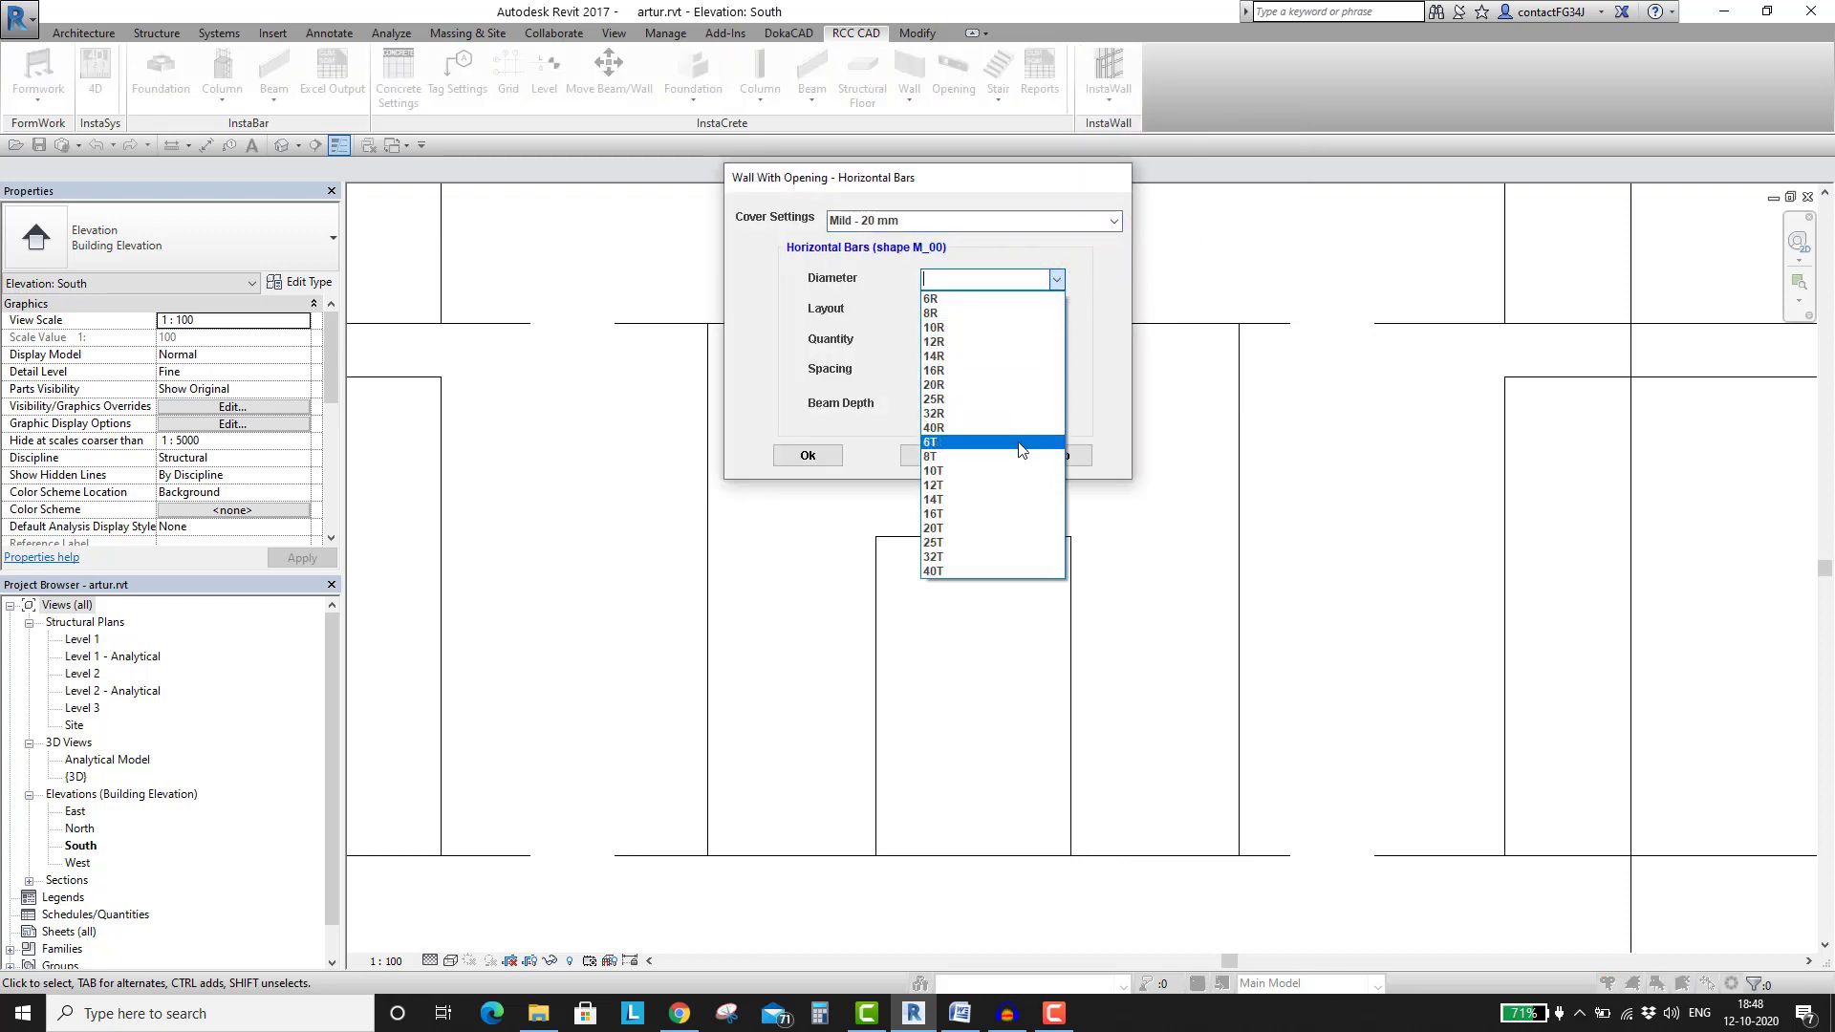
left_click(1022, 484)
left_click(1005, 315)
left_click(990, 338)
type("0")
left_click(807, 455)
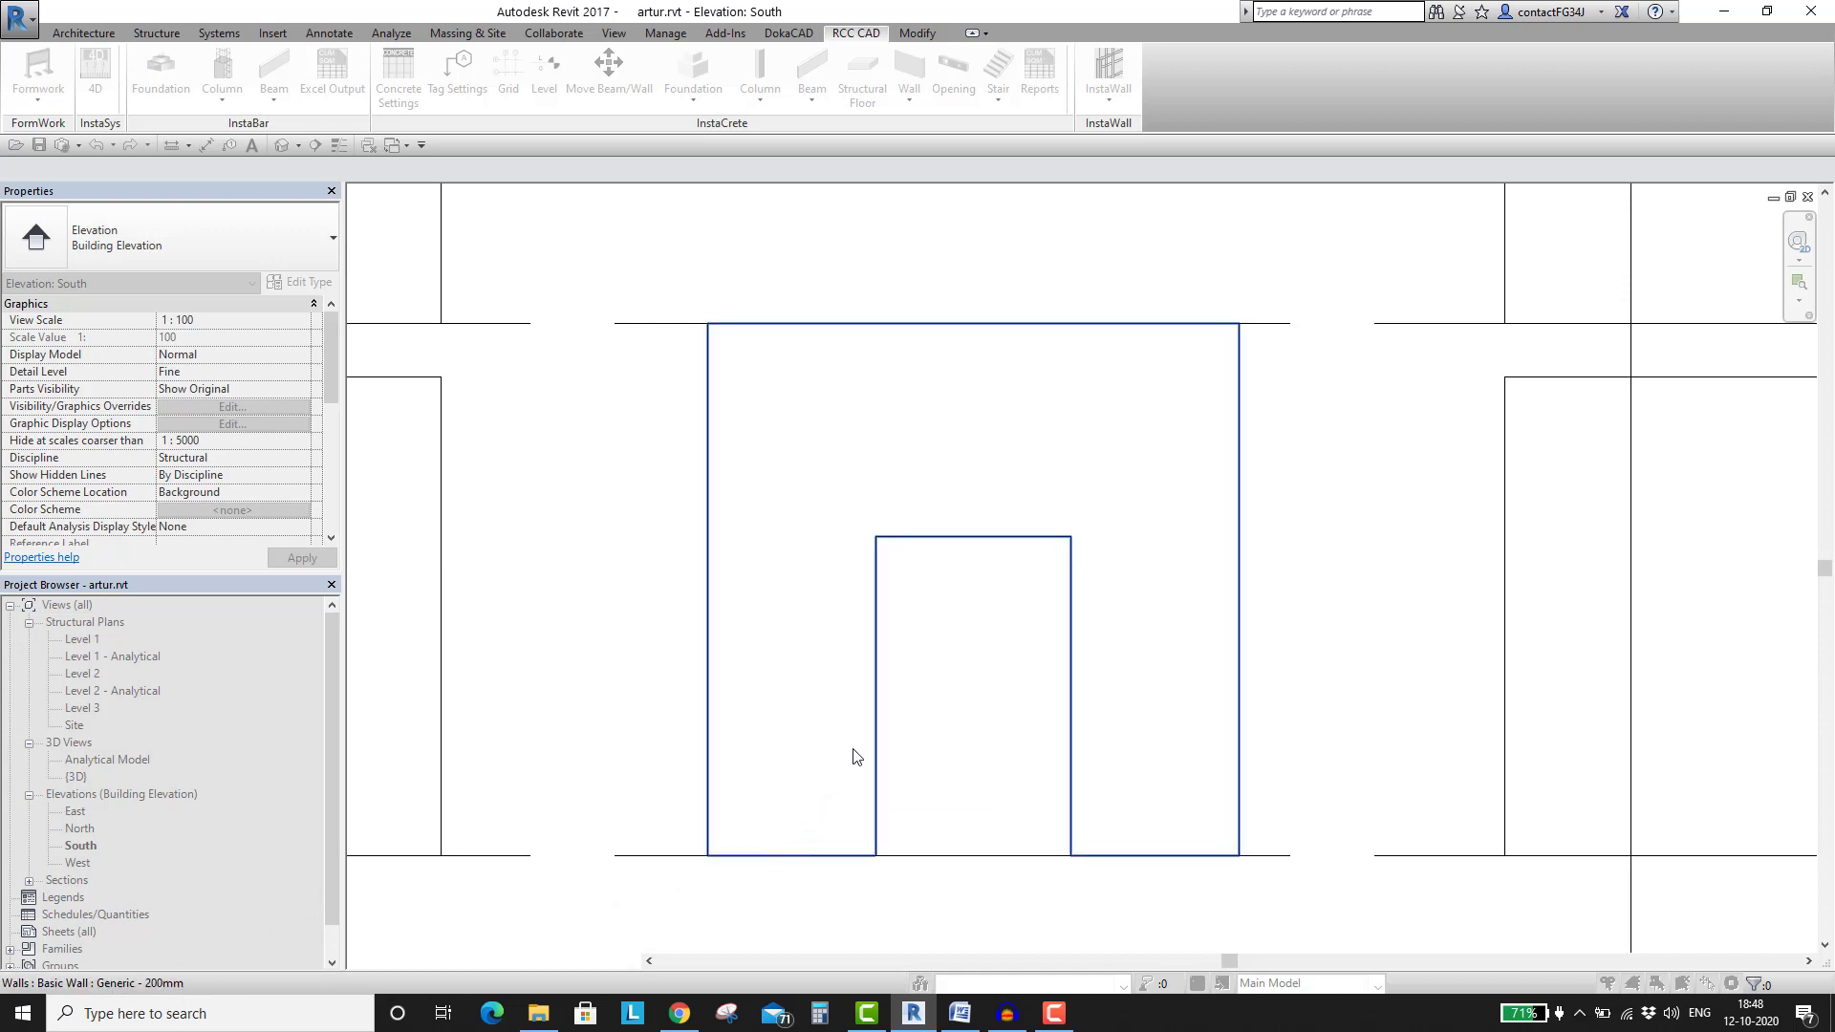
Place the horizontal bars in the wall portion left of the door opening, spanning from the wall base to the opening's head
left_click(707, 703)
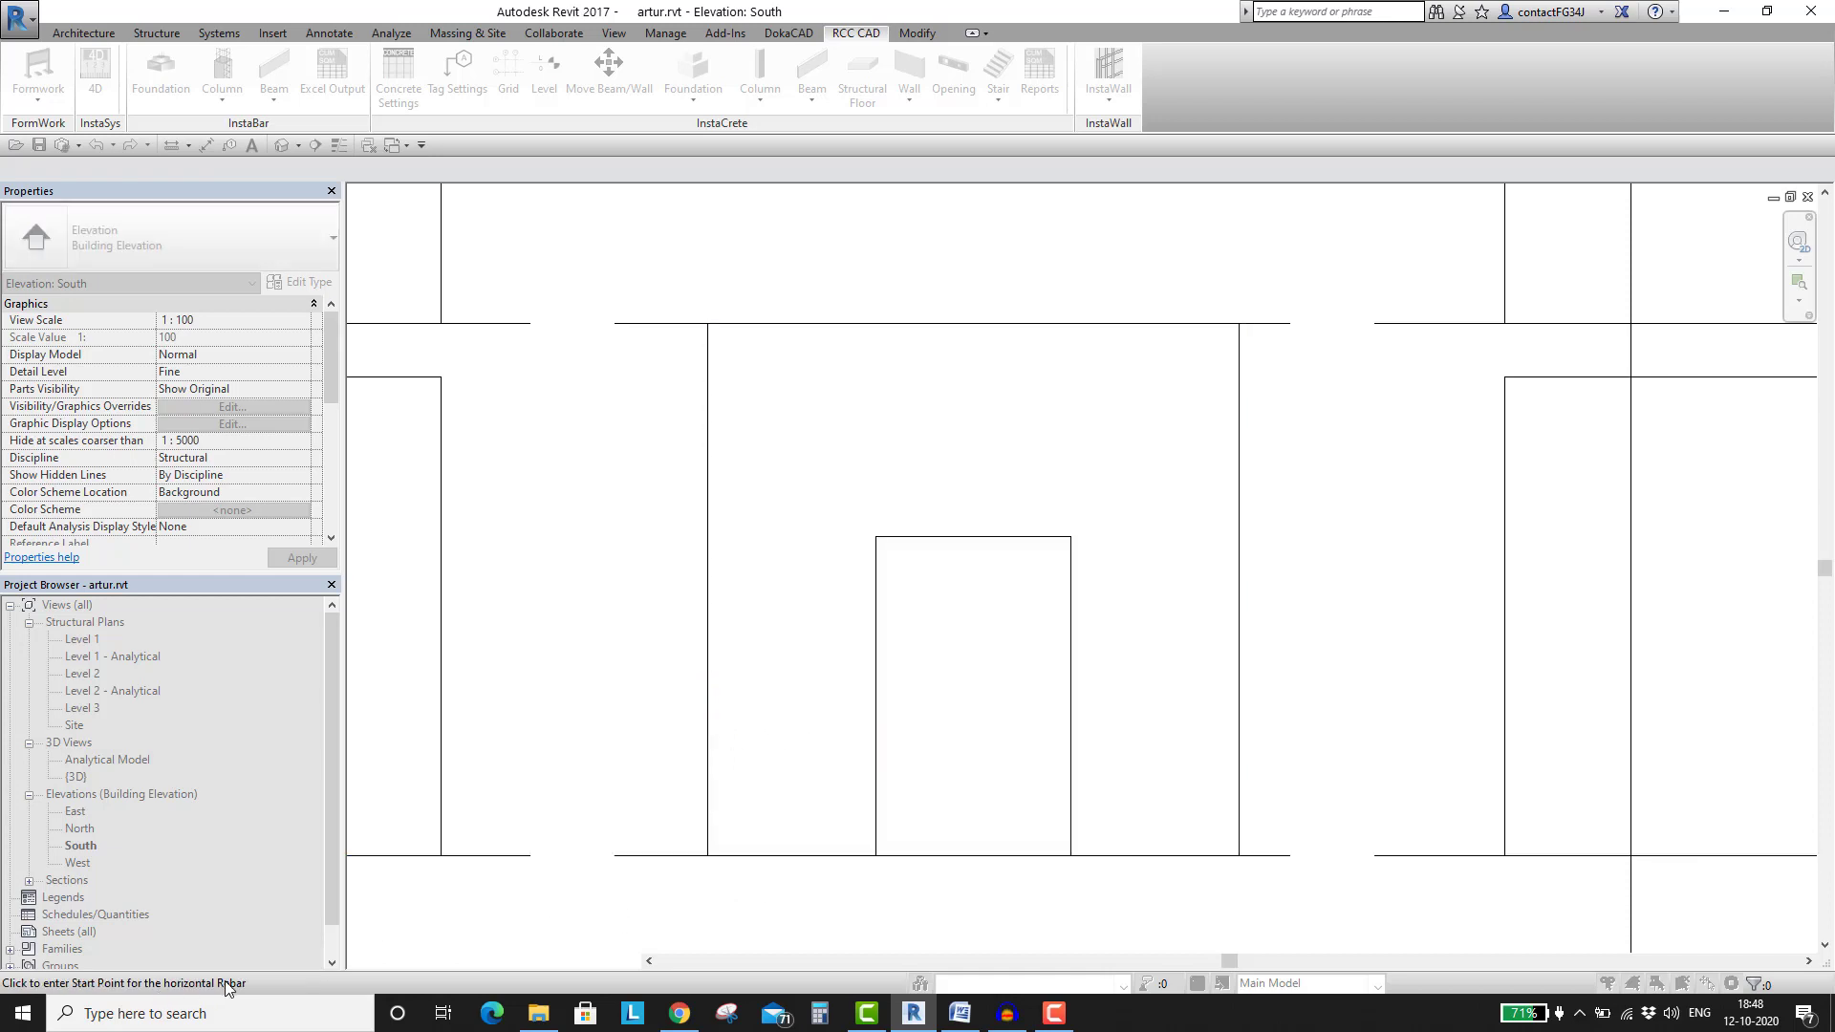
left_click(707, 855)
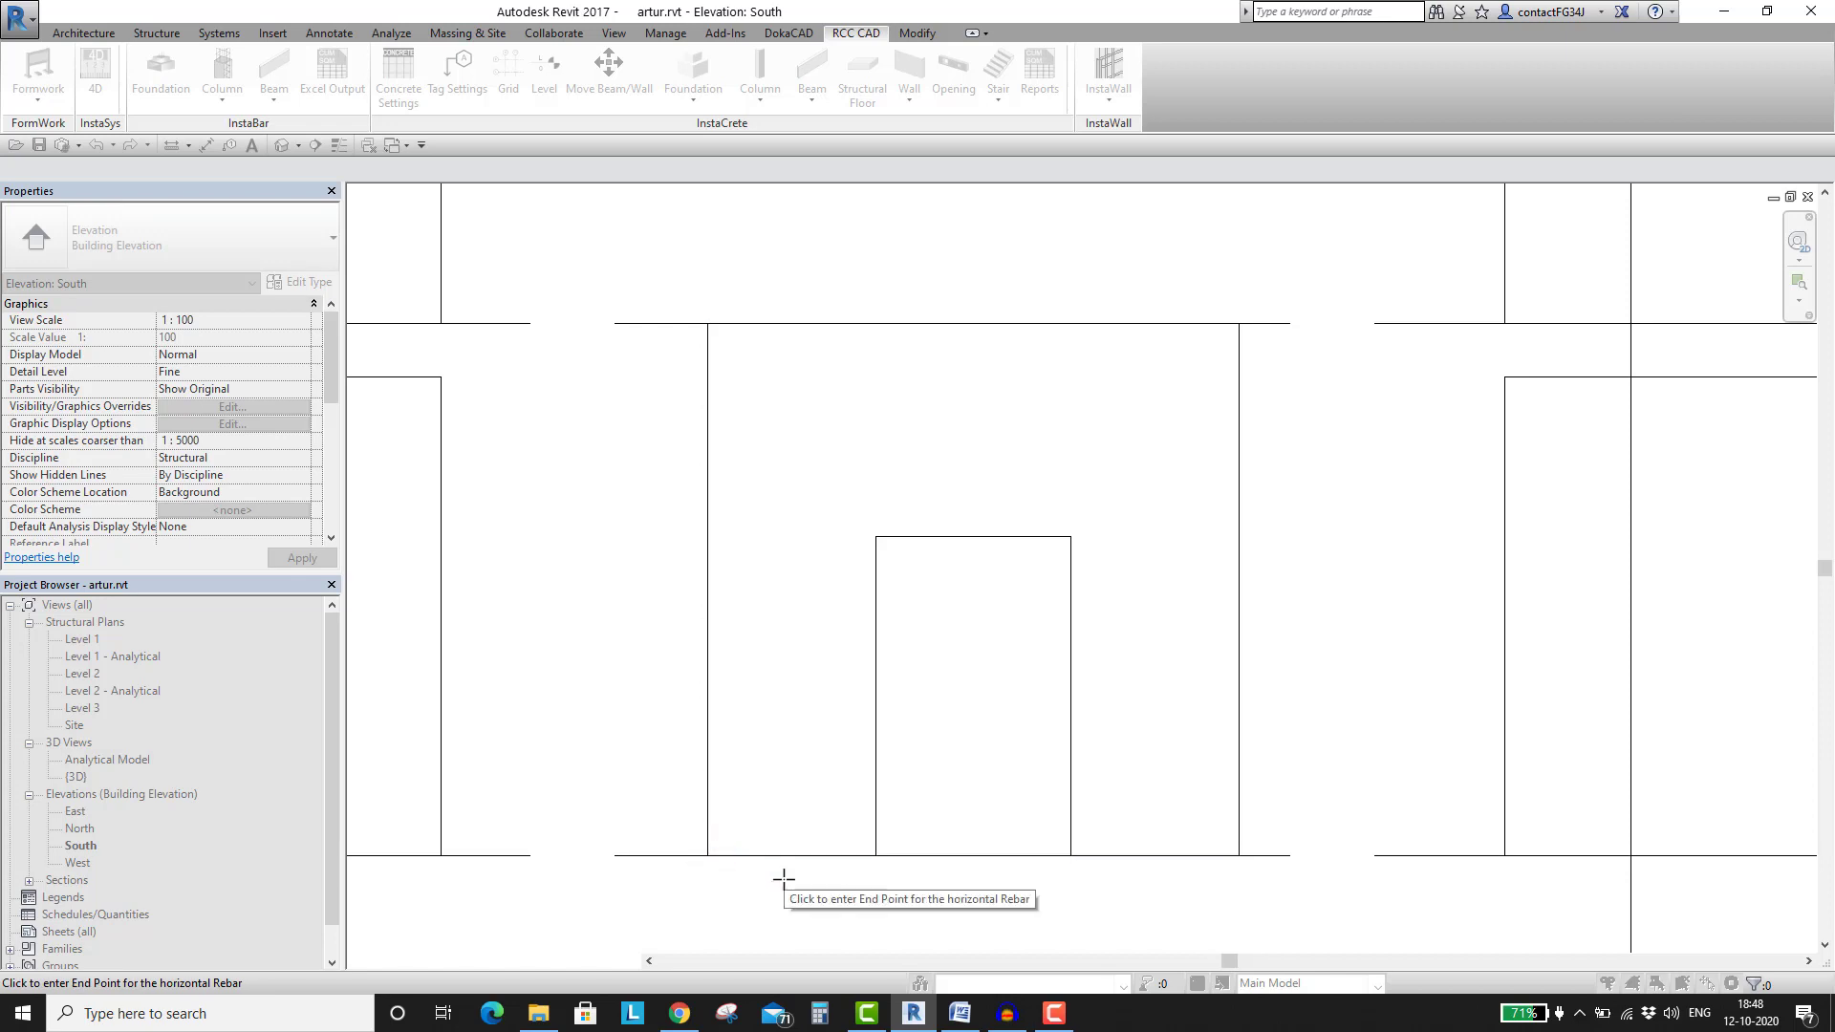
left_click(875, 854)
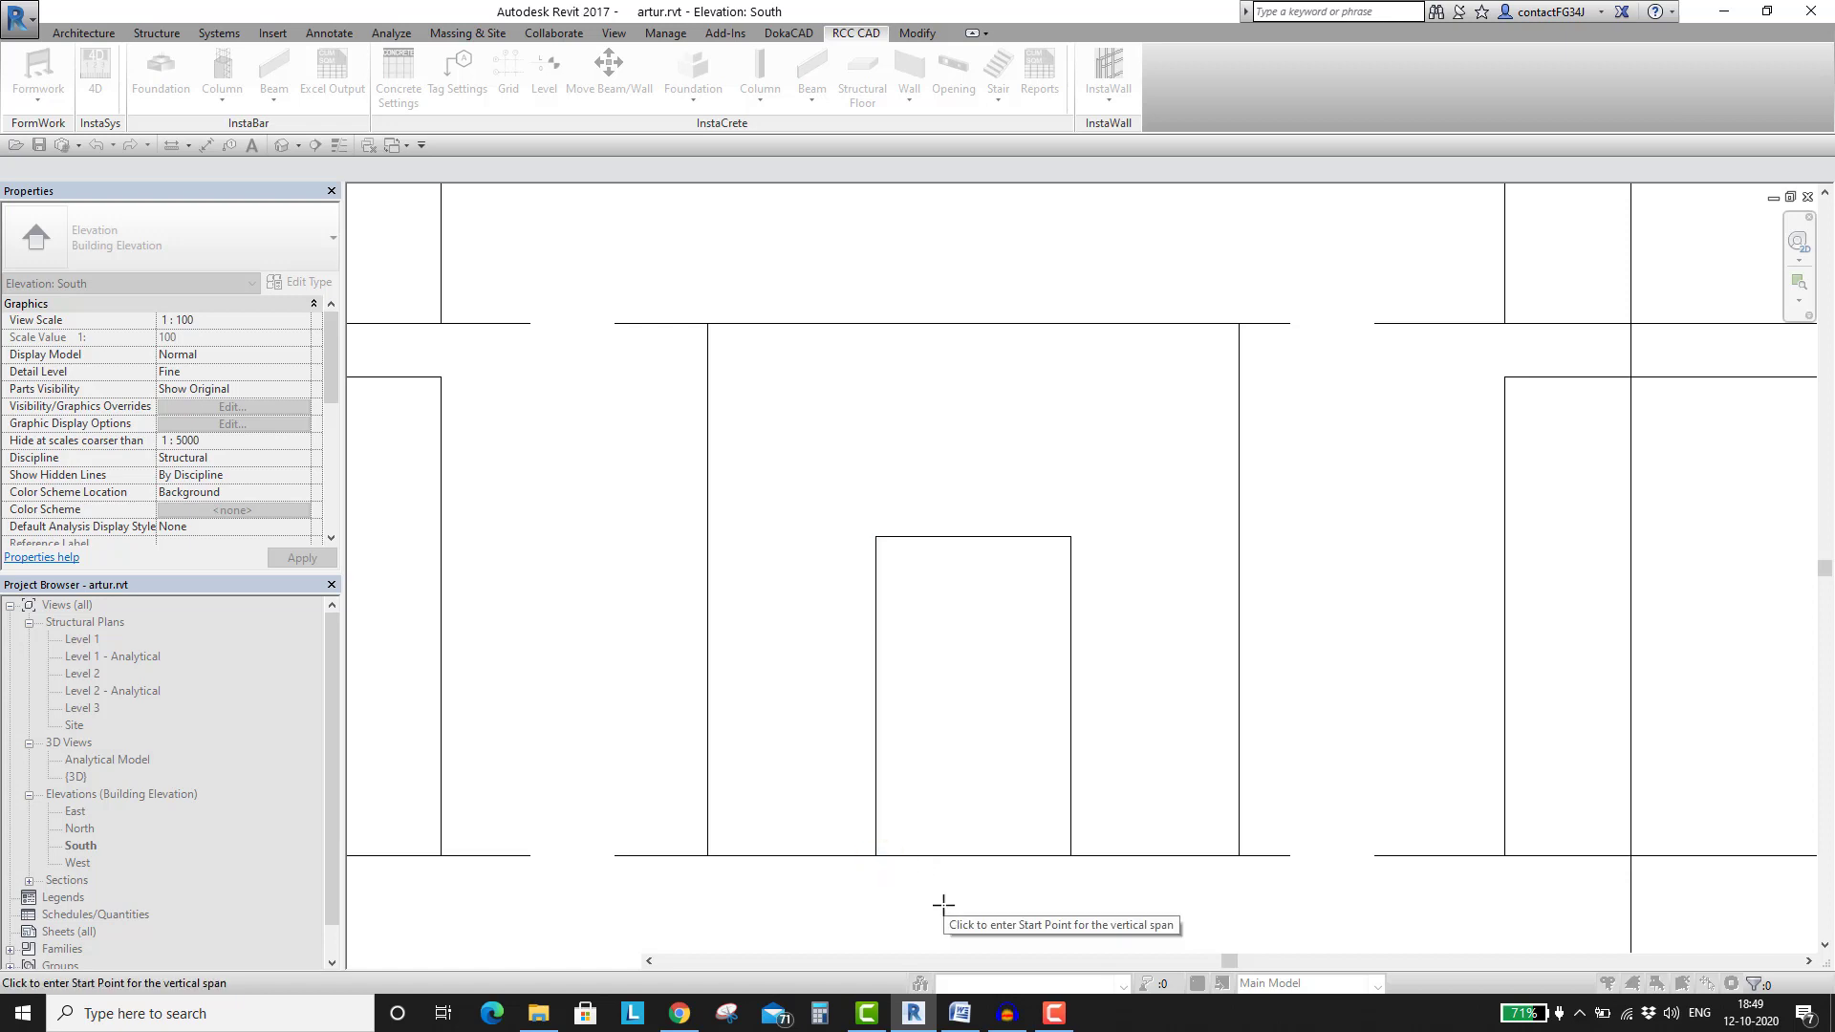
left_click(875, 855)
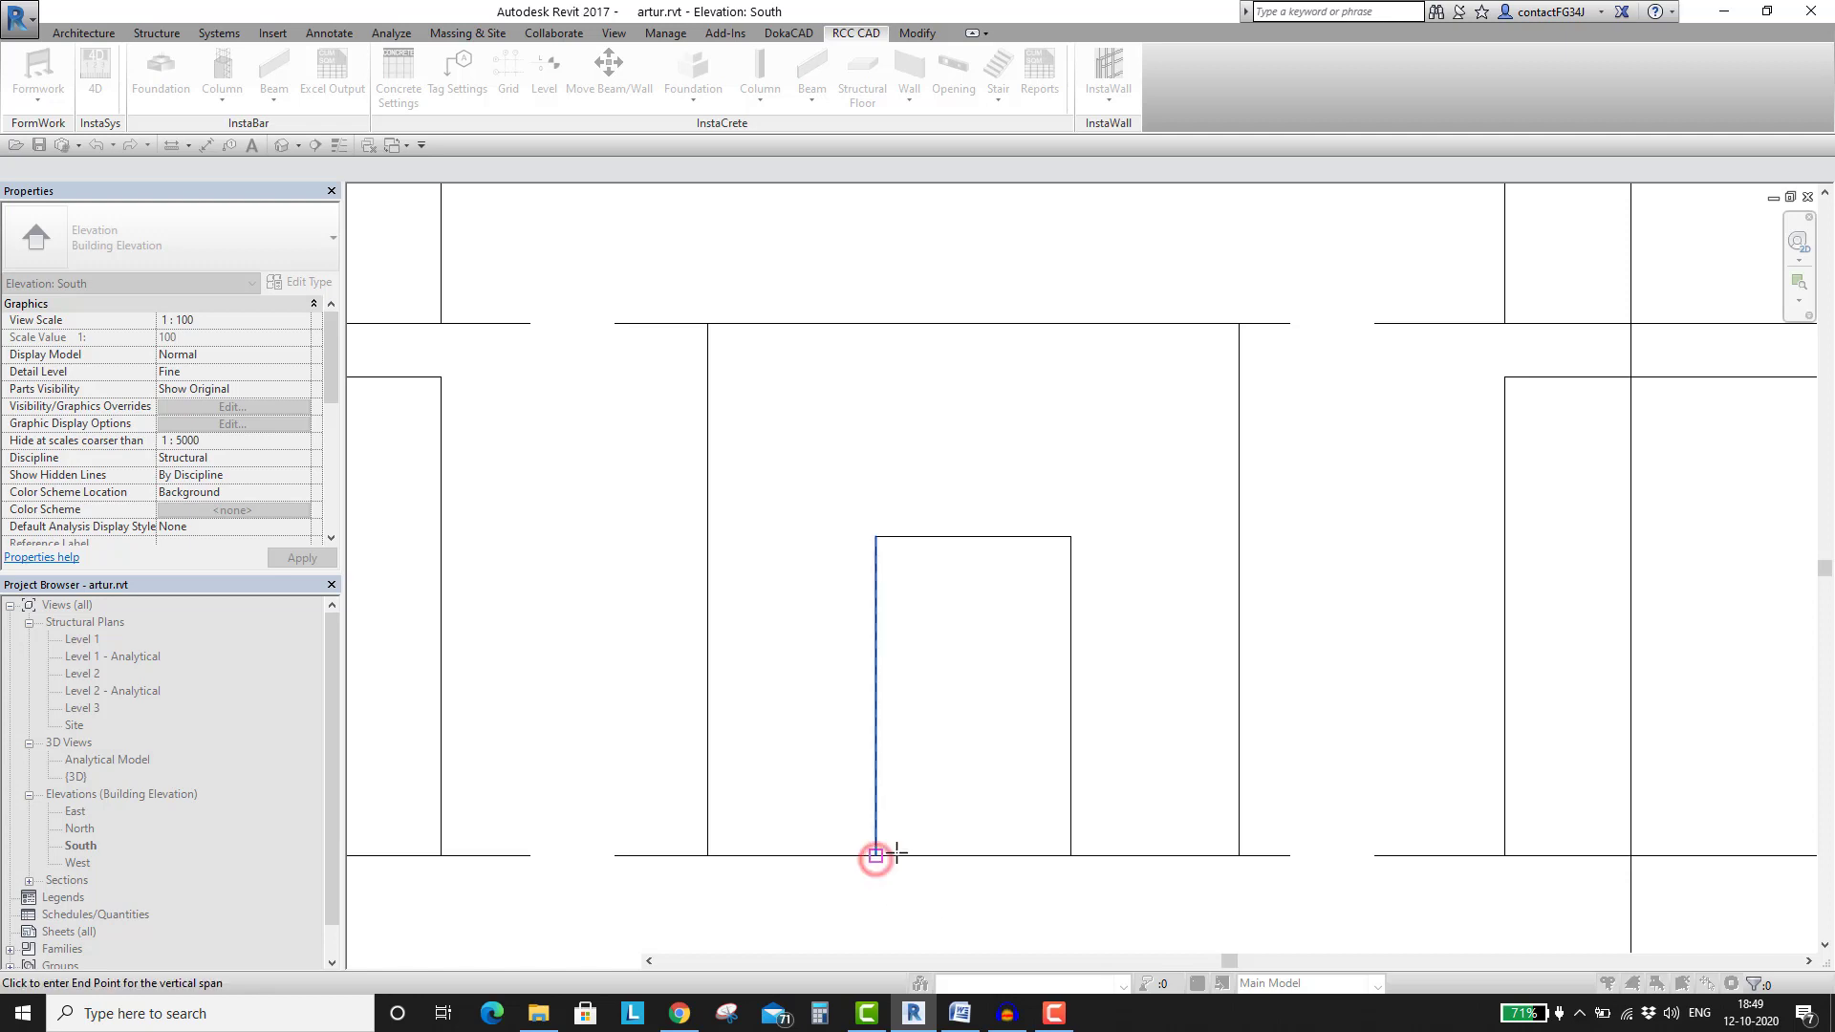
left_click(875, 537)
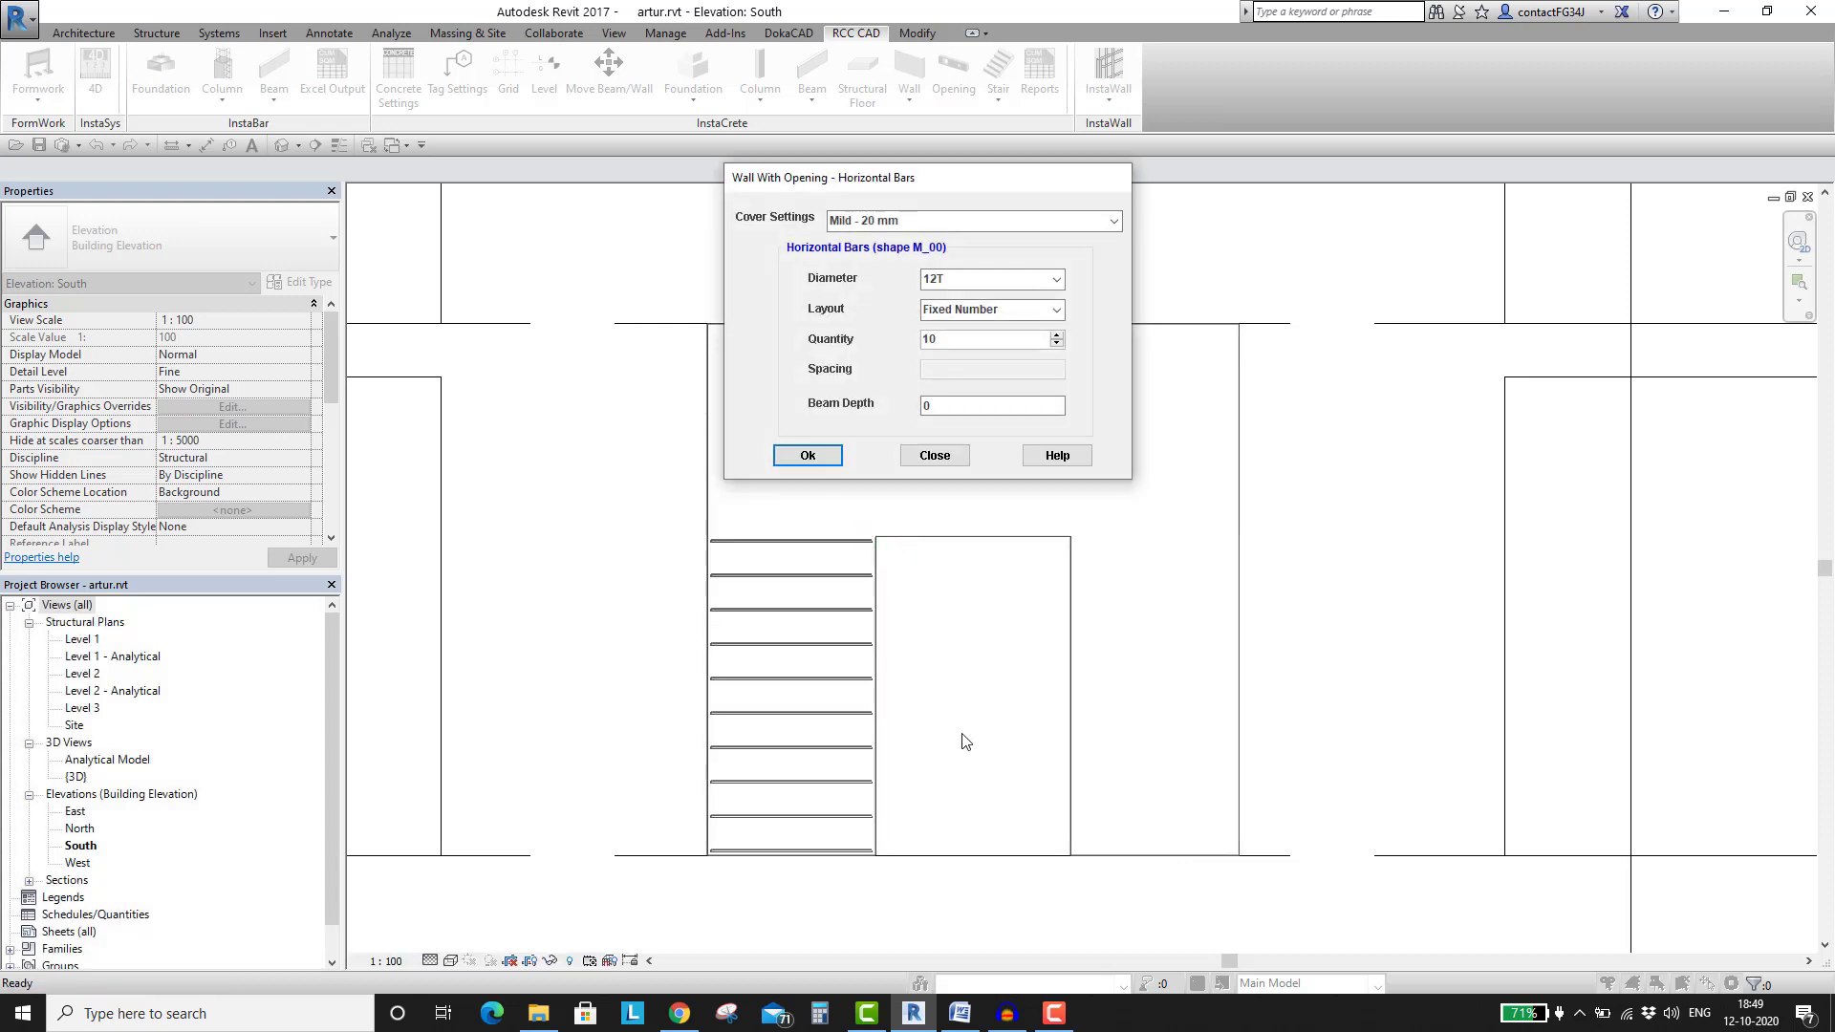
Place the same ten 12T horizontal bars in the wall portion right of the opening, from the base to the opening's head
left_click(830, 458)
left_click(1229, 508)
left_click(1071, 856)
left_click(1242, 855)
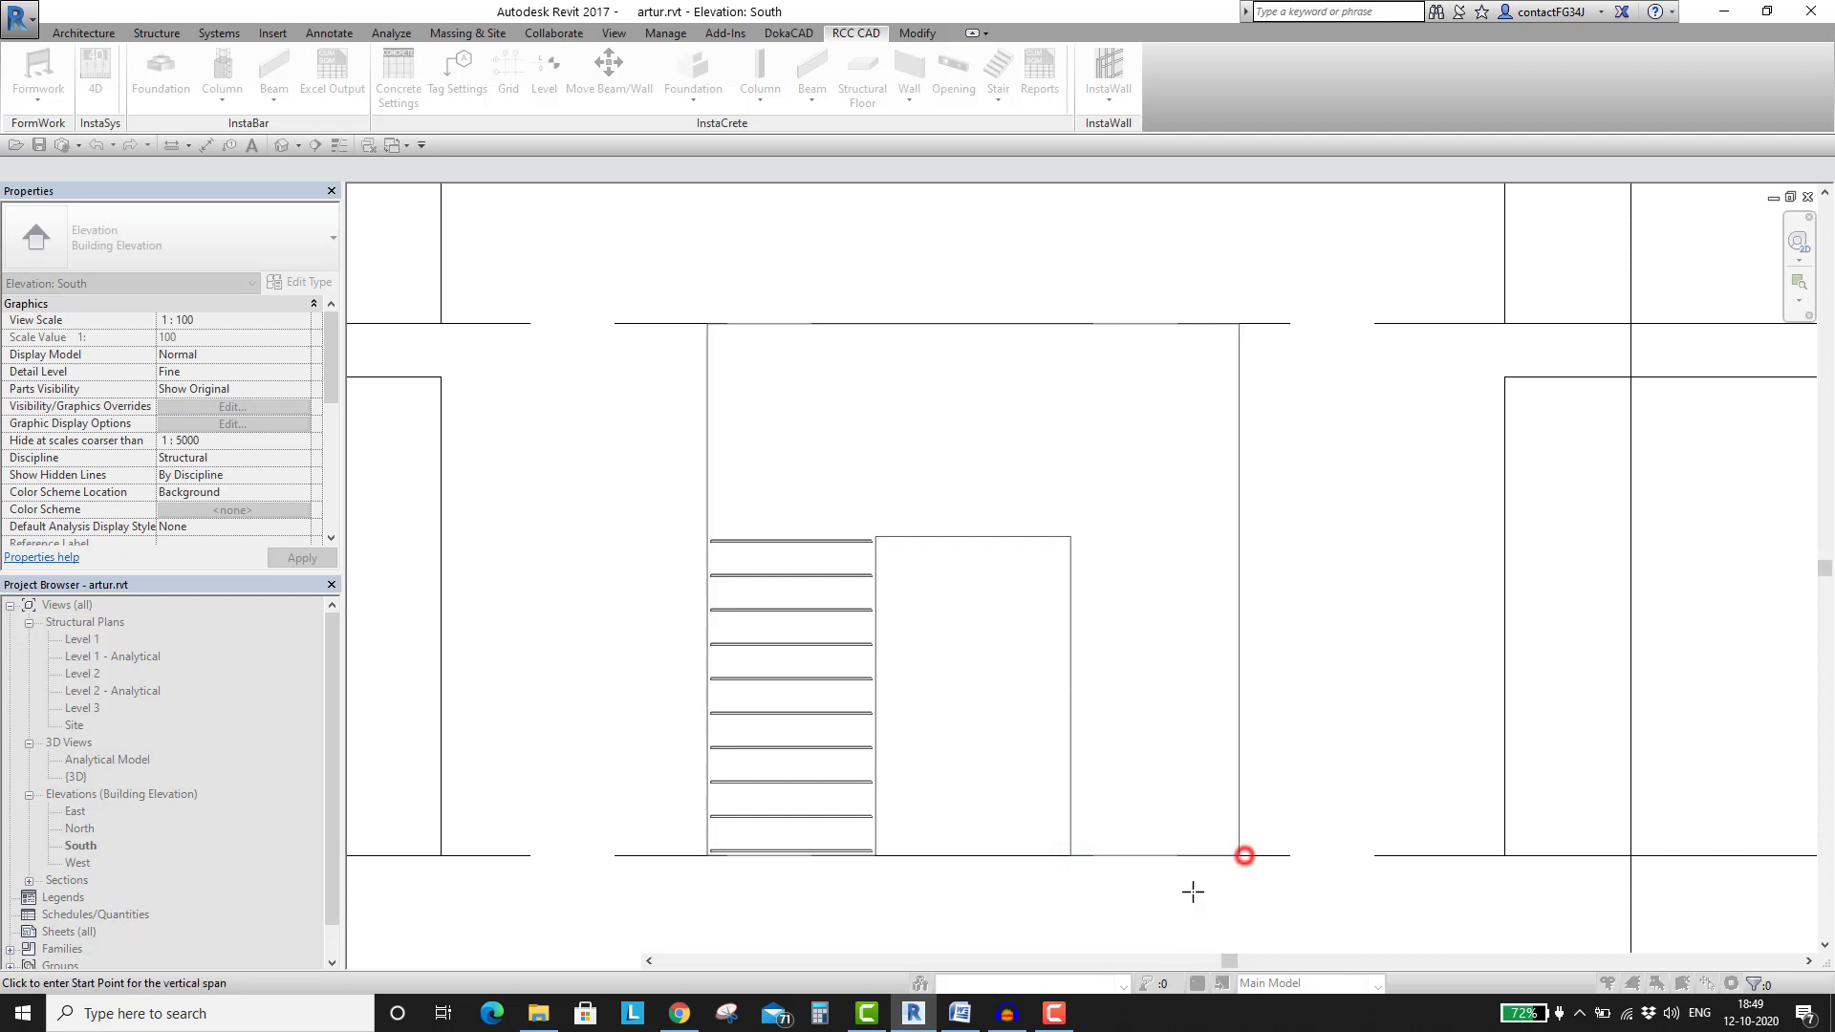
left_click(1071, 856)
left_click(1071, 537)
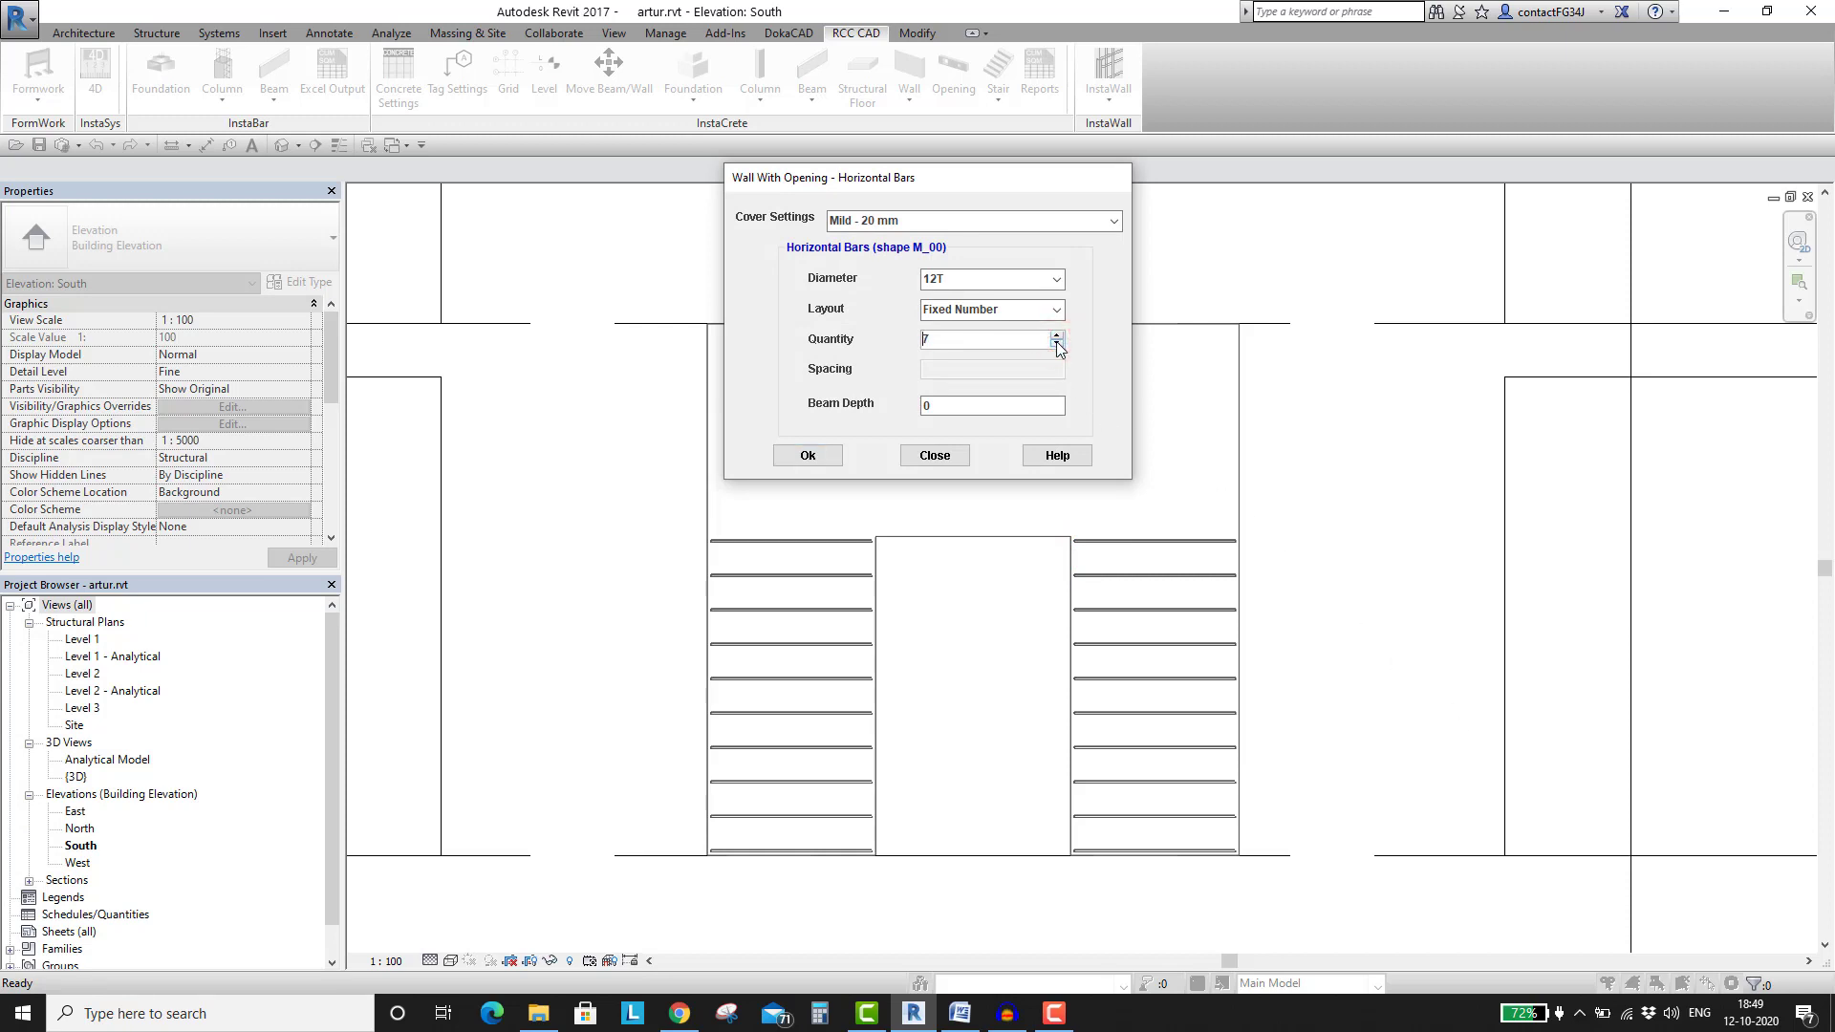
Place seven 12T horizontal bars across the full wall width between the opening's head and the wall top
left_click(821, 455)
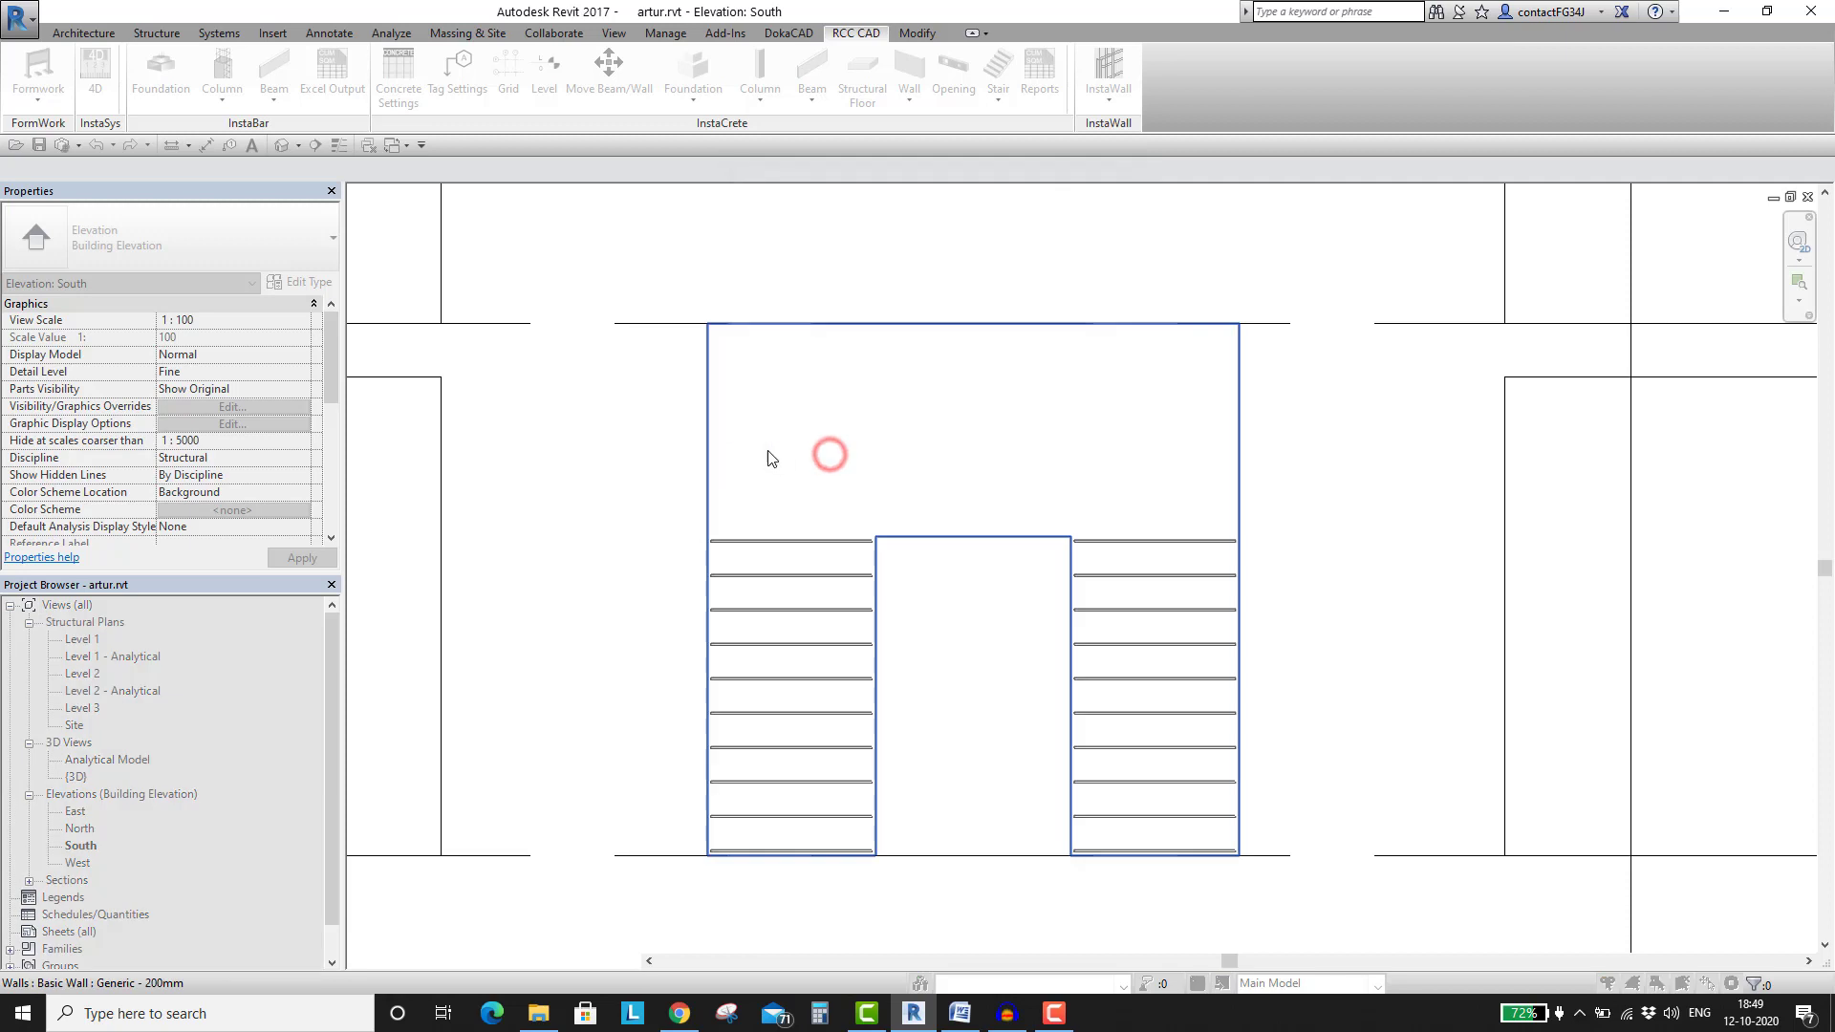
left_click(709, 449)
left_click(713, 447)
left_click(1231, 457)
left_click(1048, 541)
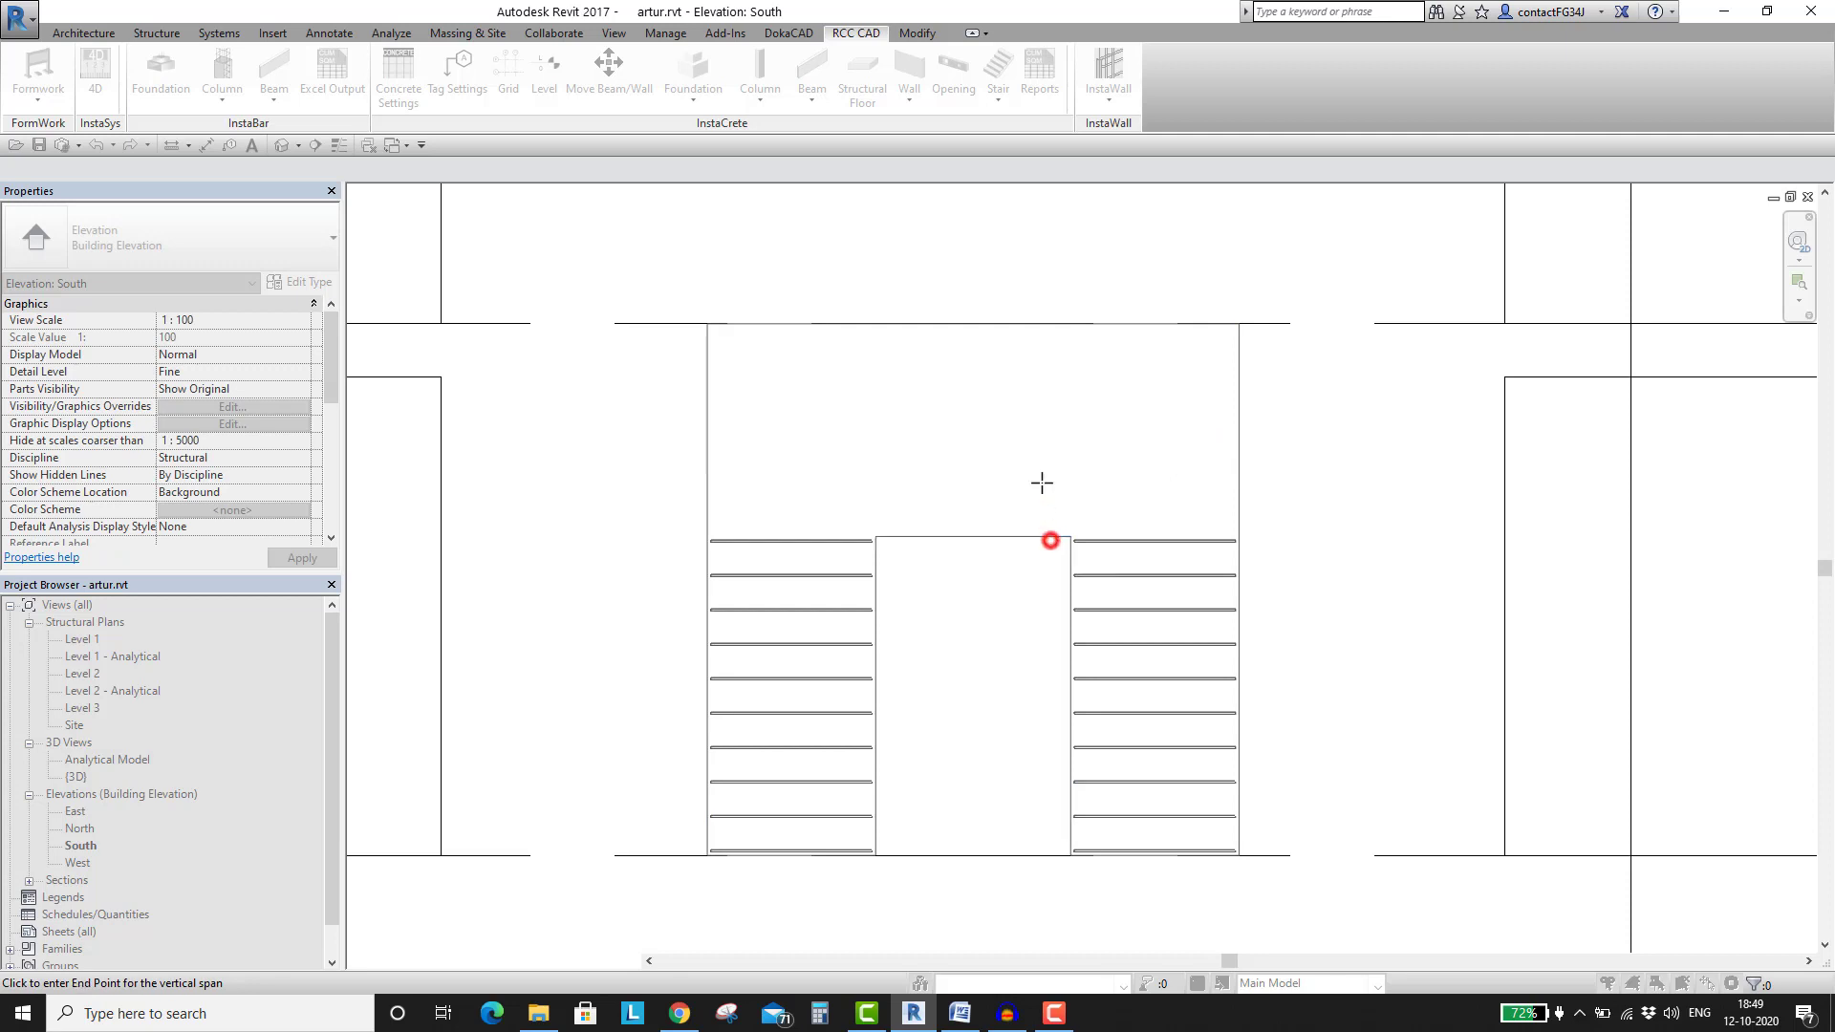
left_click(1070, 325)
left_click(949, 459)
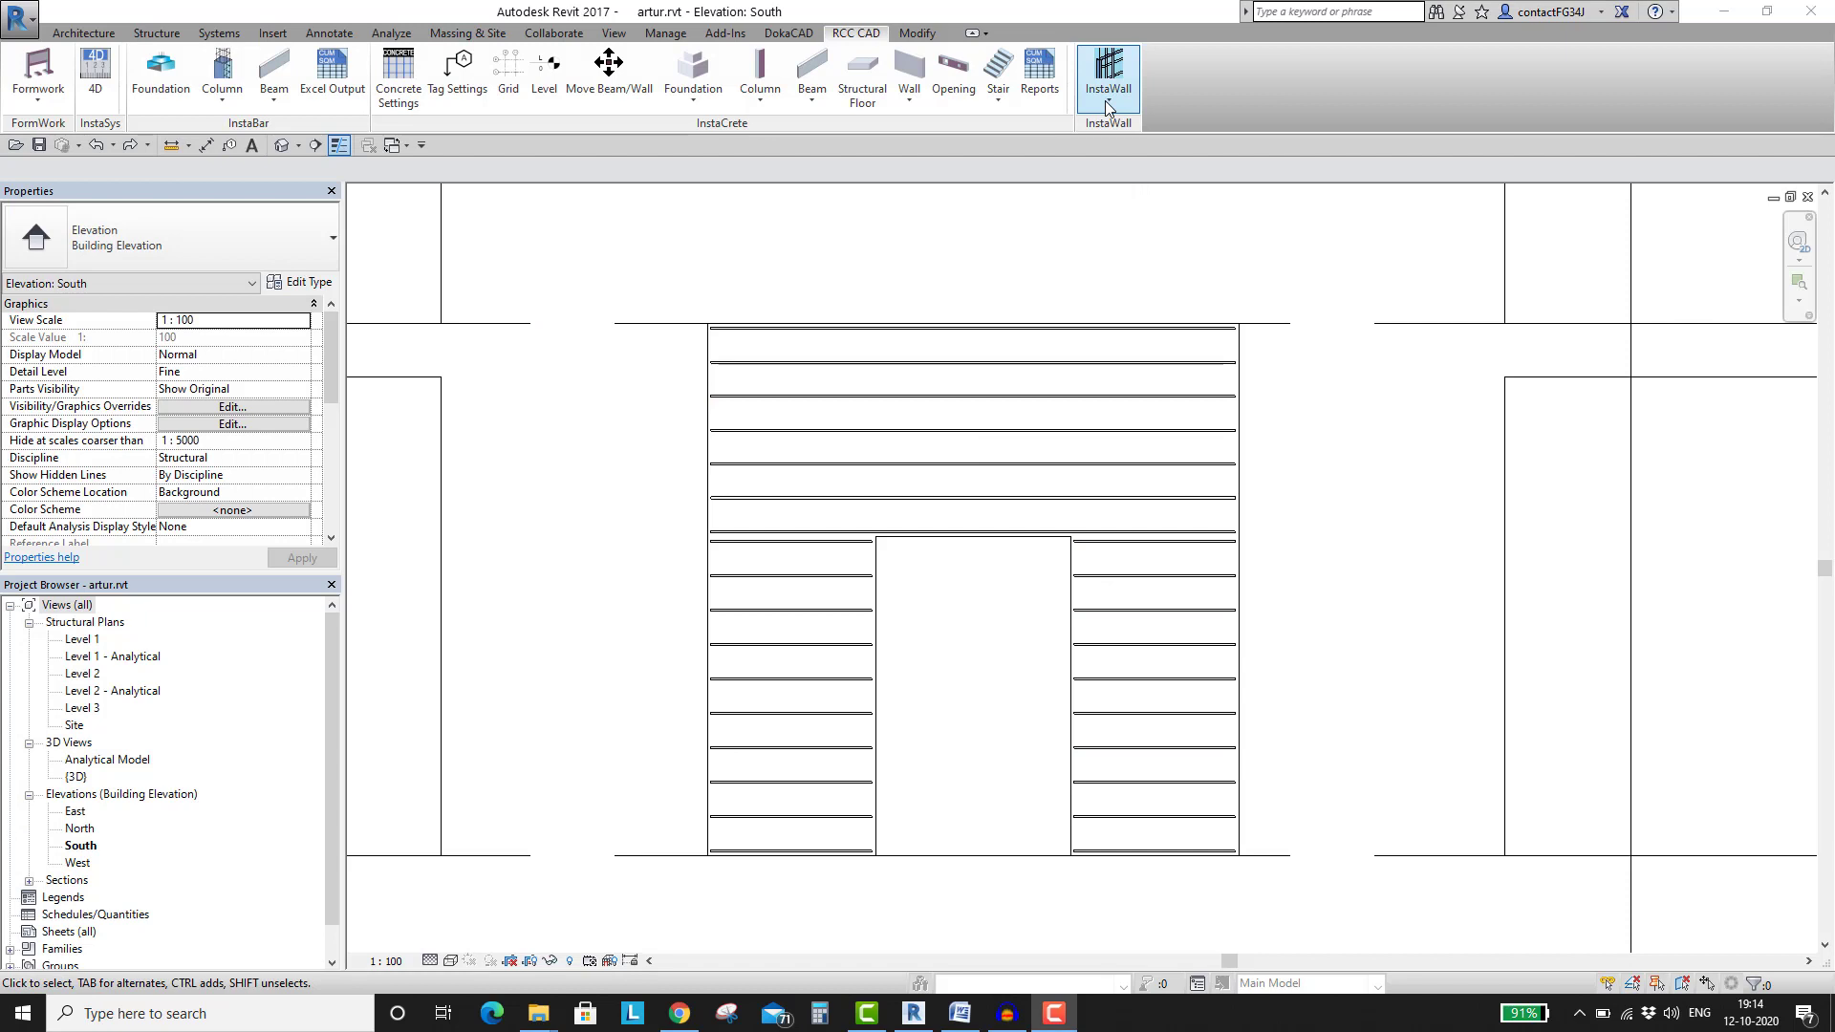
Start vertical bars for the wall with opening, using Mild - 20 mm cover and 12T for both vertical and horizontal bar diameters
left_click(1105, 100)
left_click(1171, 325)
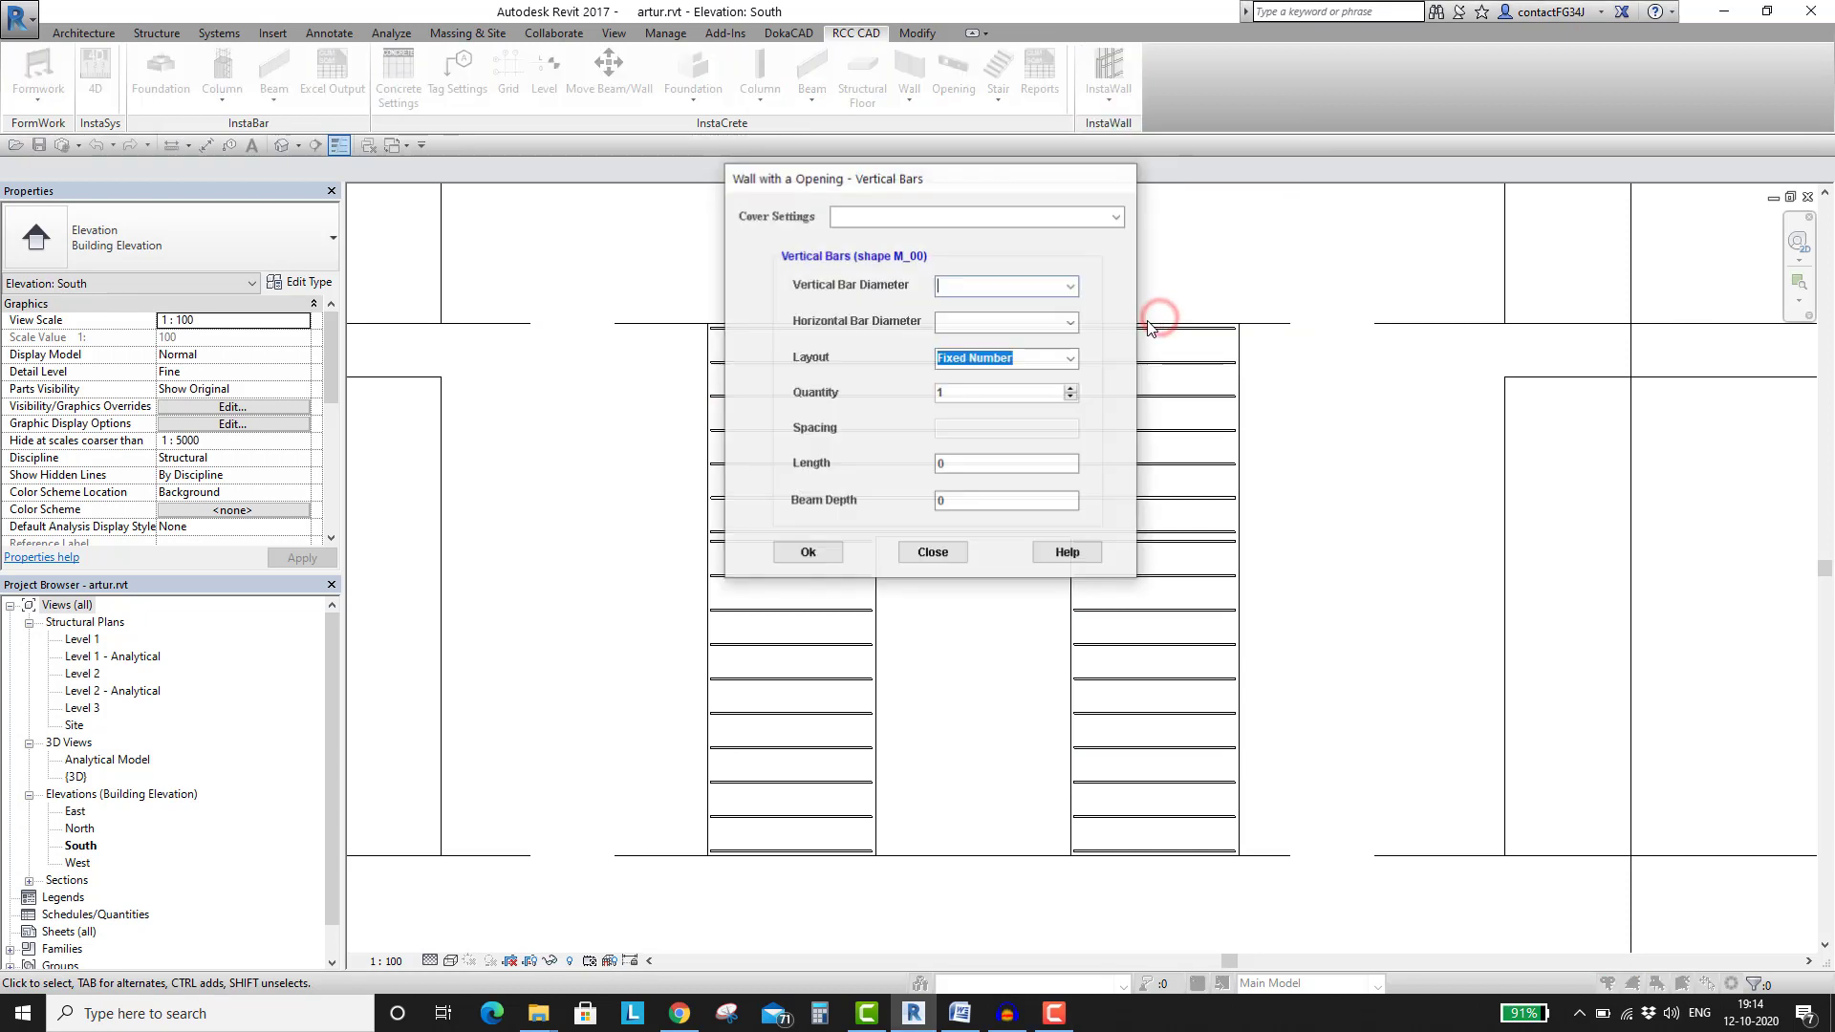
left_click(1116, 219)
left_click(1073, 239)
left_click(1074, 285)
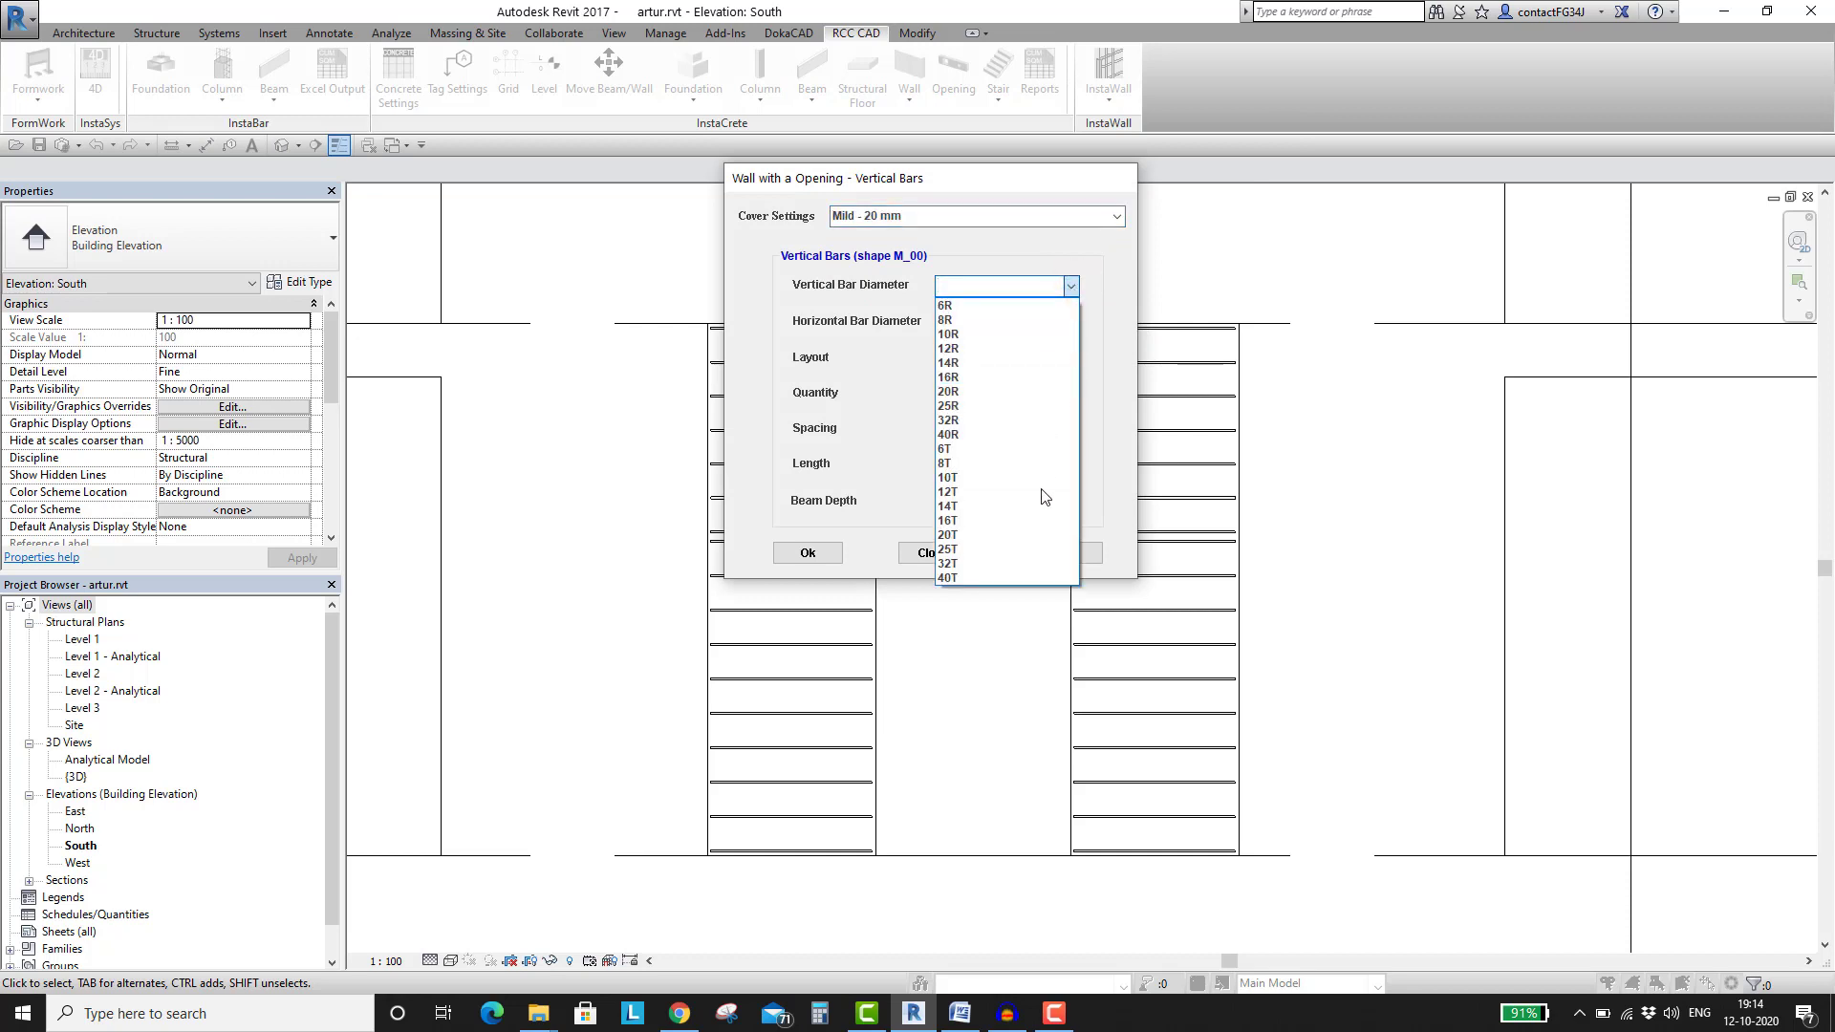
left_click(1040, 495)
left_click(1071, 322)
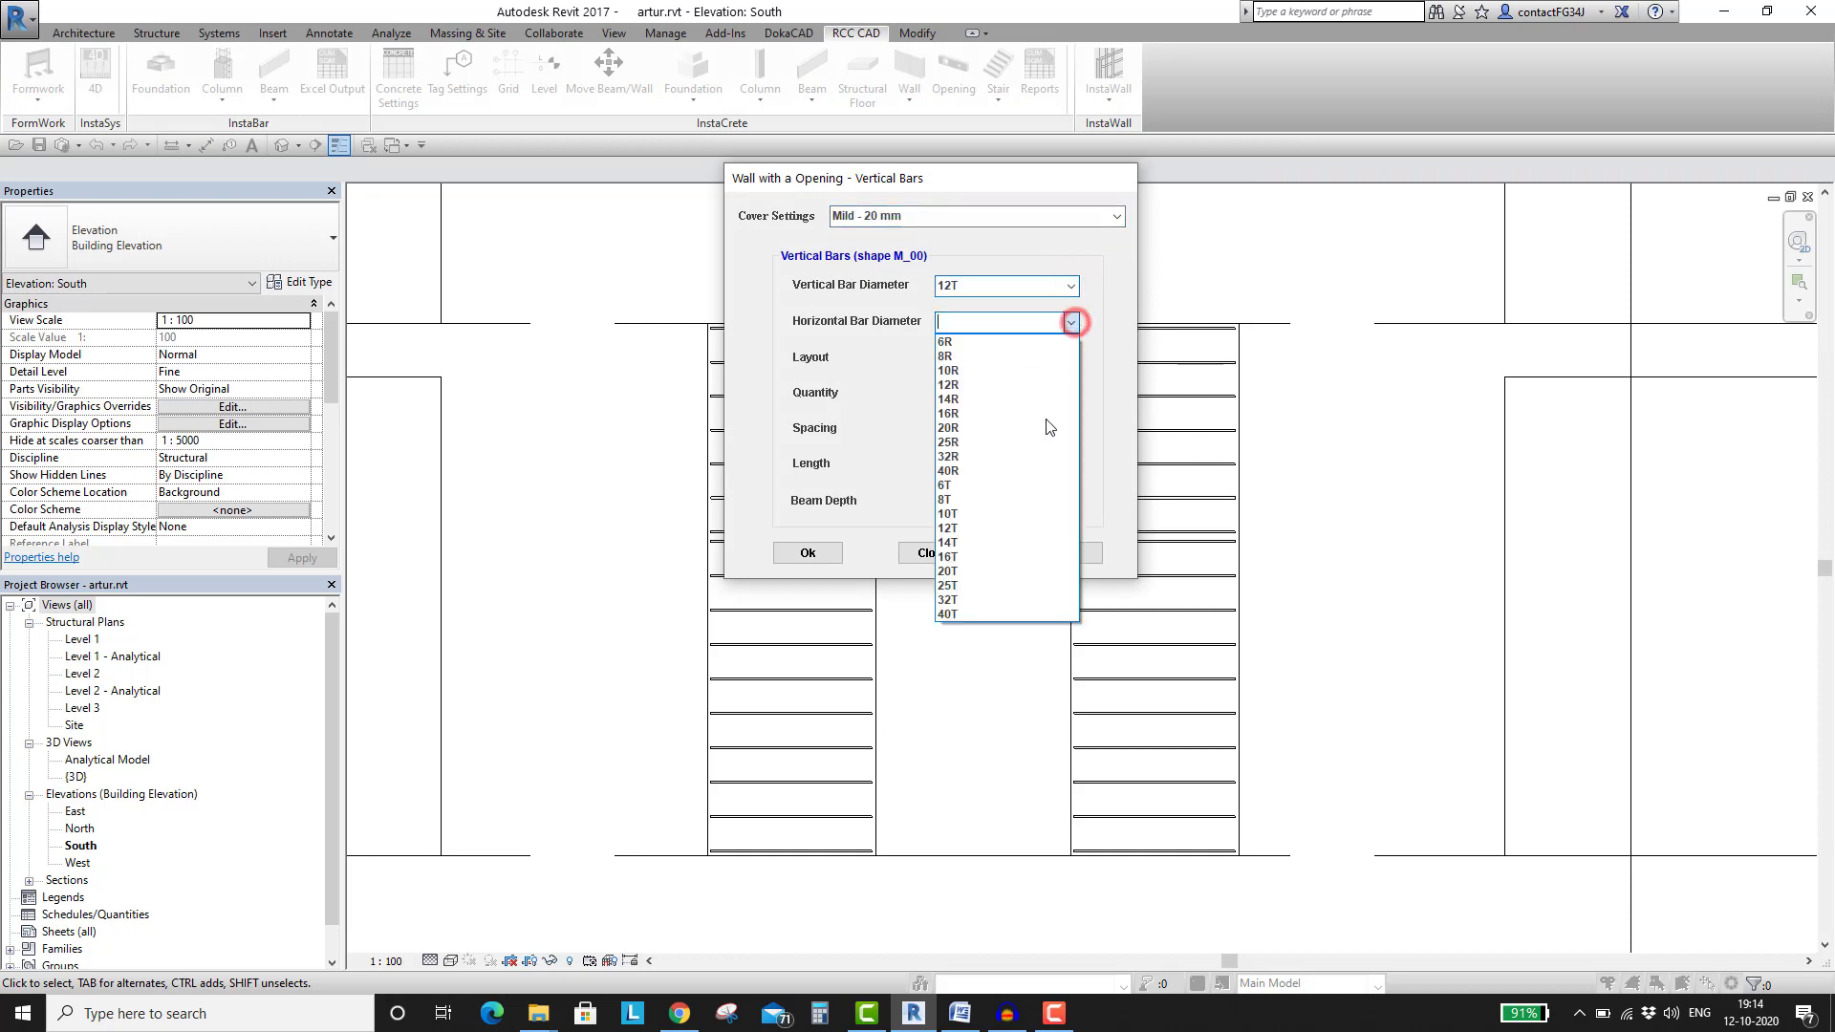
left_click(1024, 529)
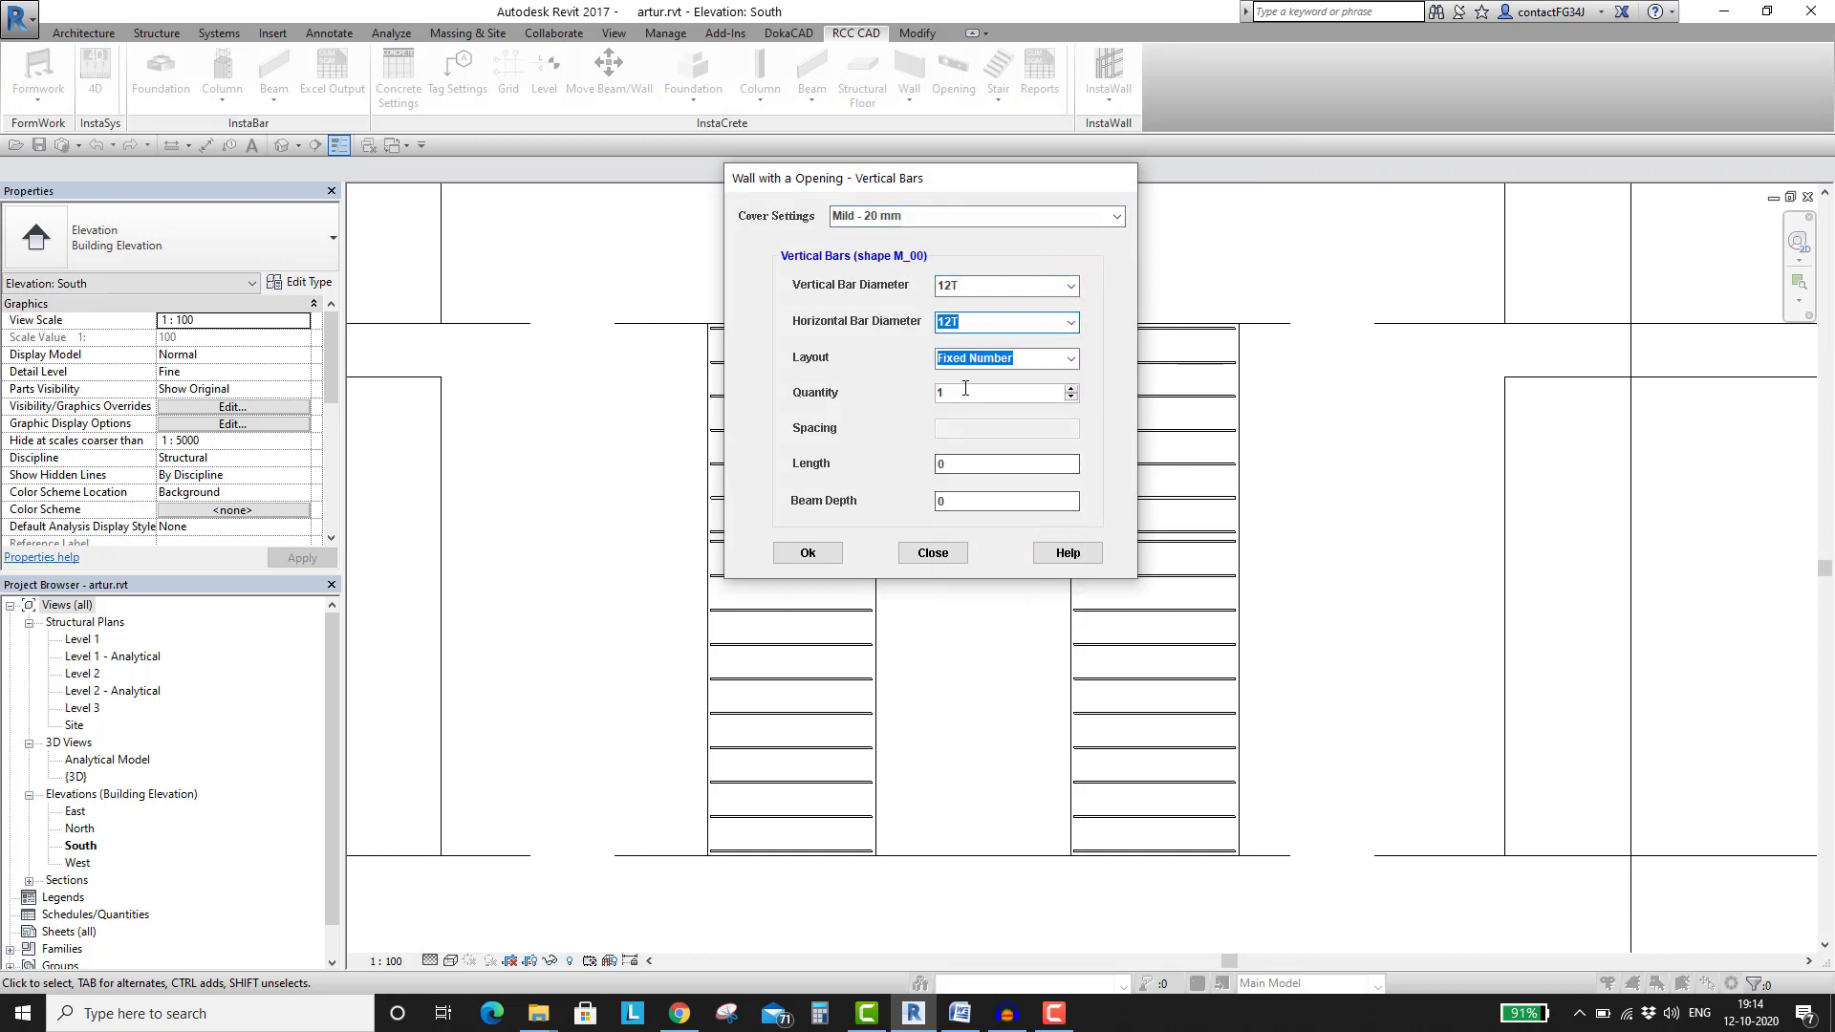
Set the vertical bars' quantity to 6 and their length to 3350, and accept the settings
key("BackSpace")
type("6")
left_click(984, 461)
type("3350")
left_click(833, 552)
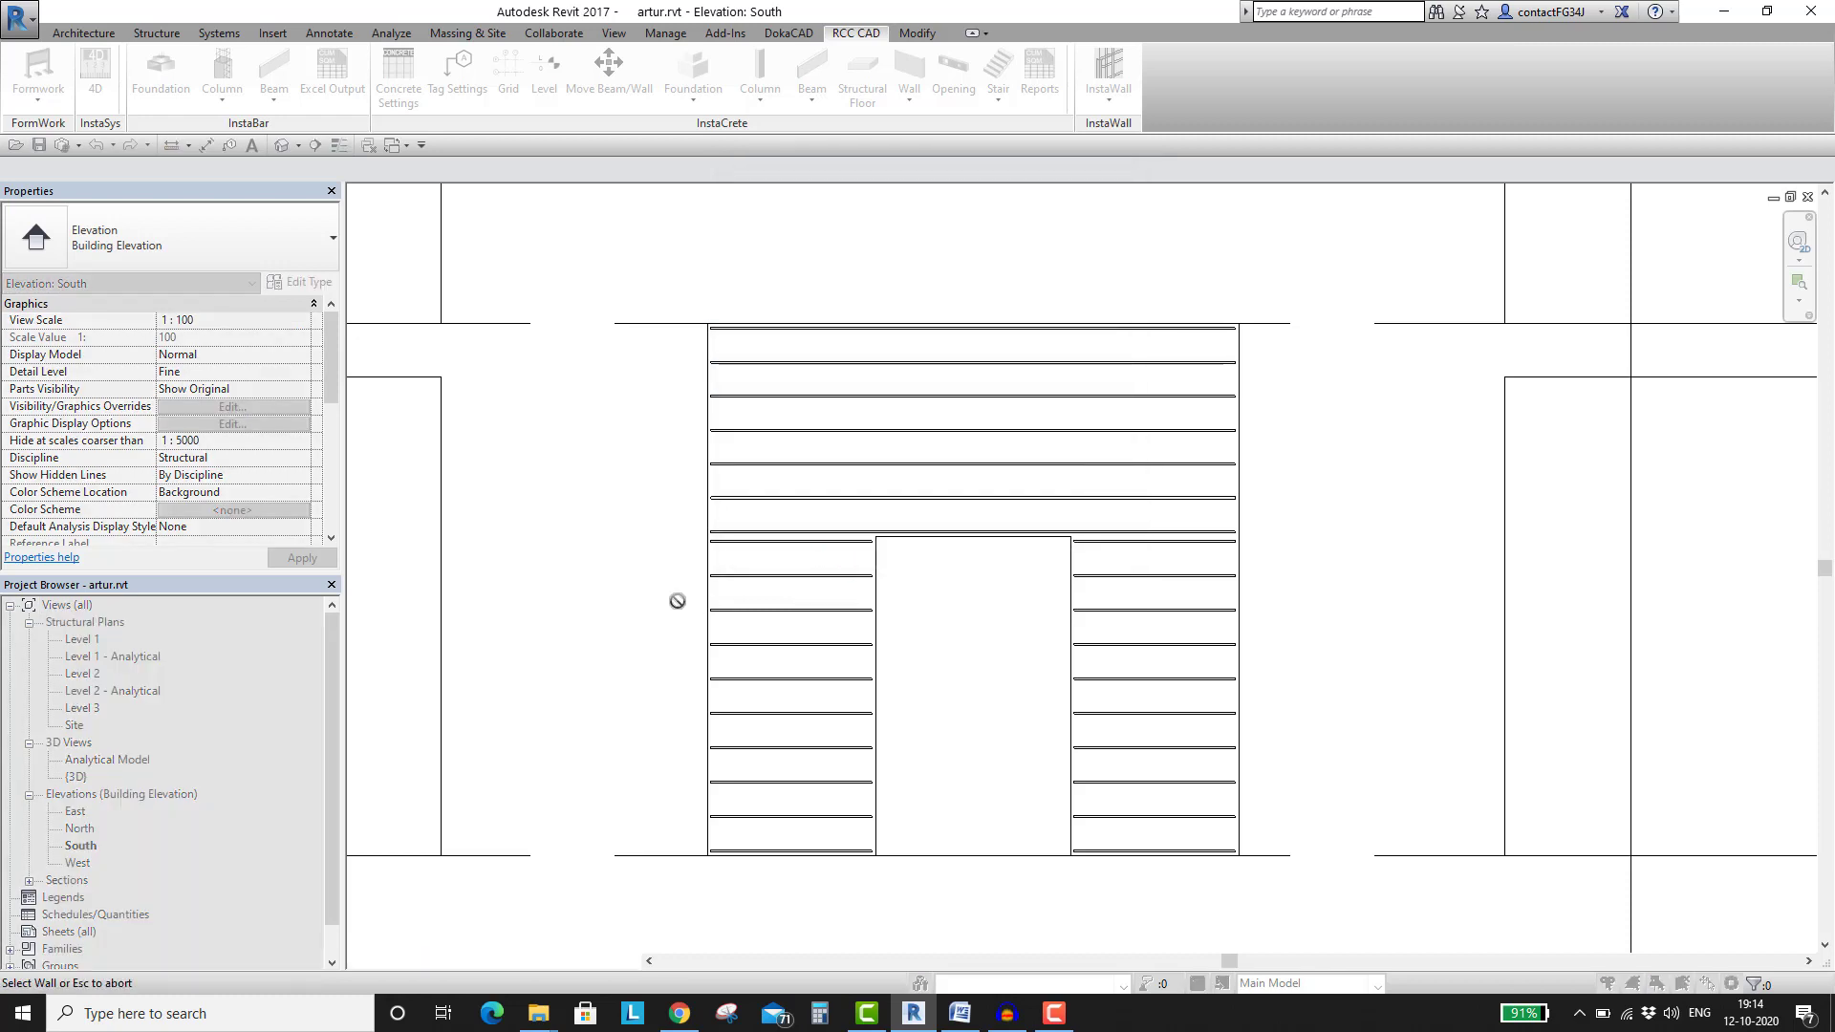
Place the vertical bars from the wall base, spanning between the wall's left edge and the opening's left edge
left_click(704, 598)
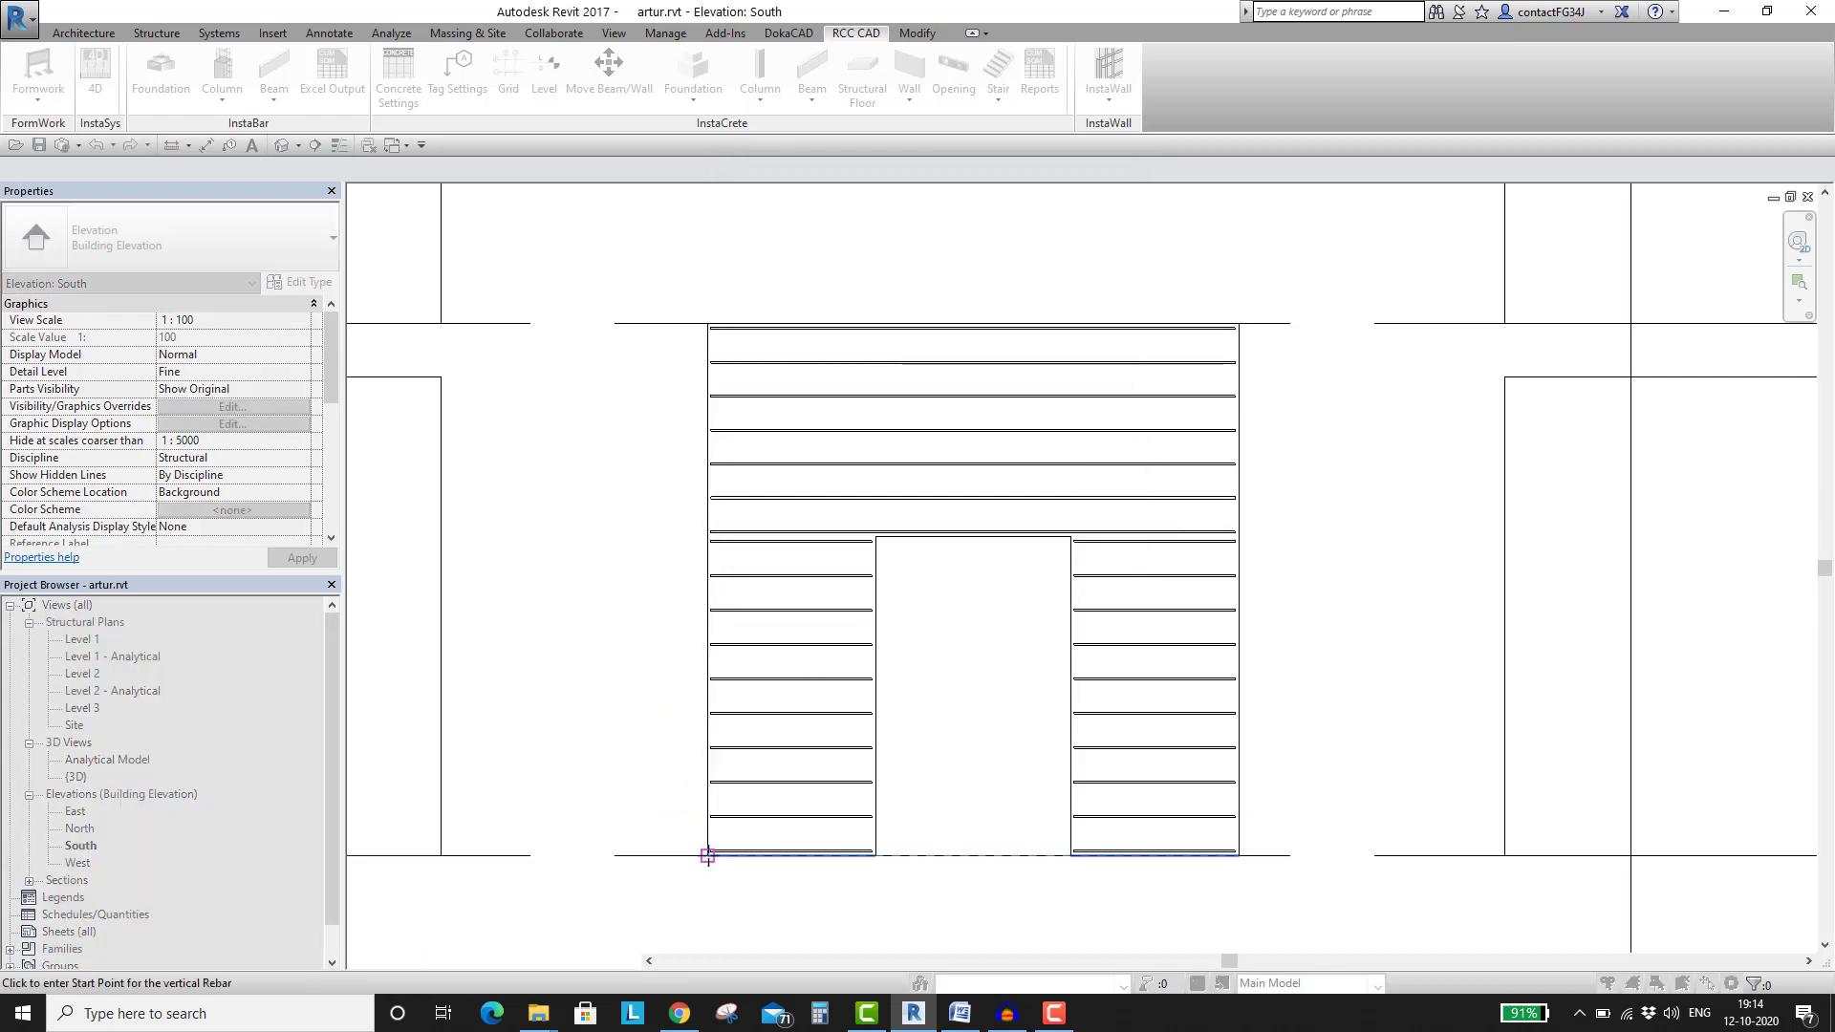
left_click(707, 853)
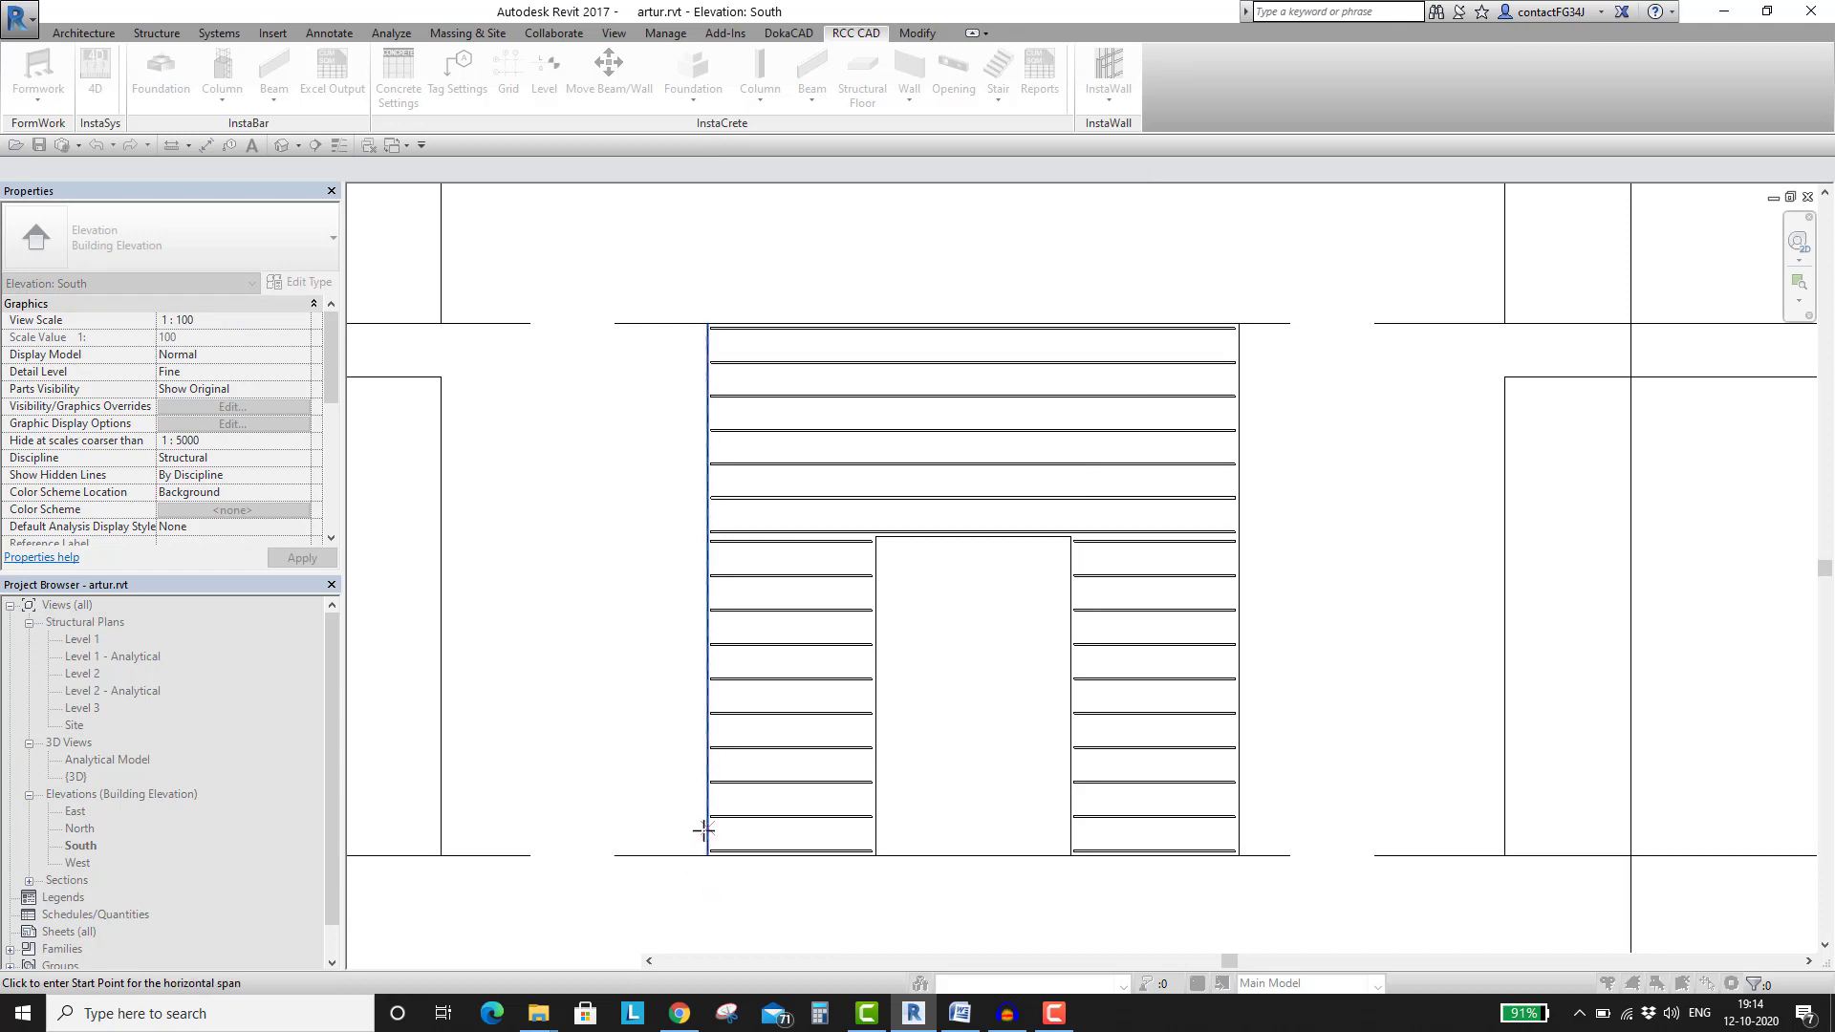
left_click(706, 833)
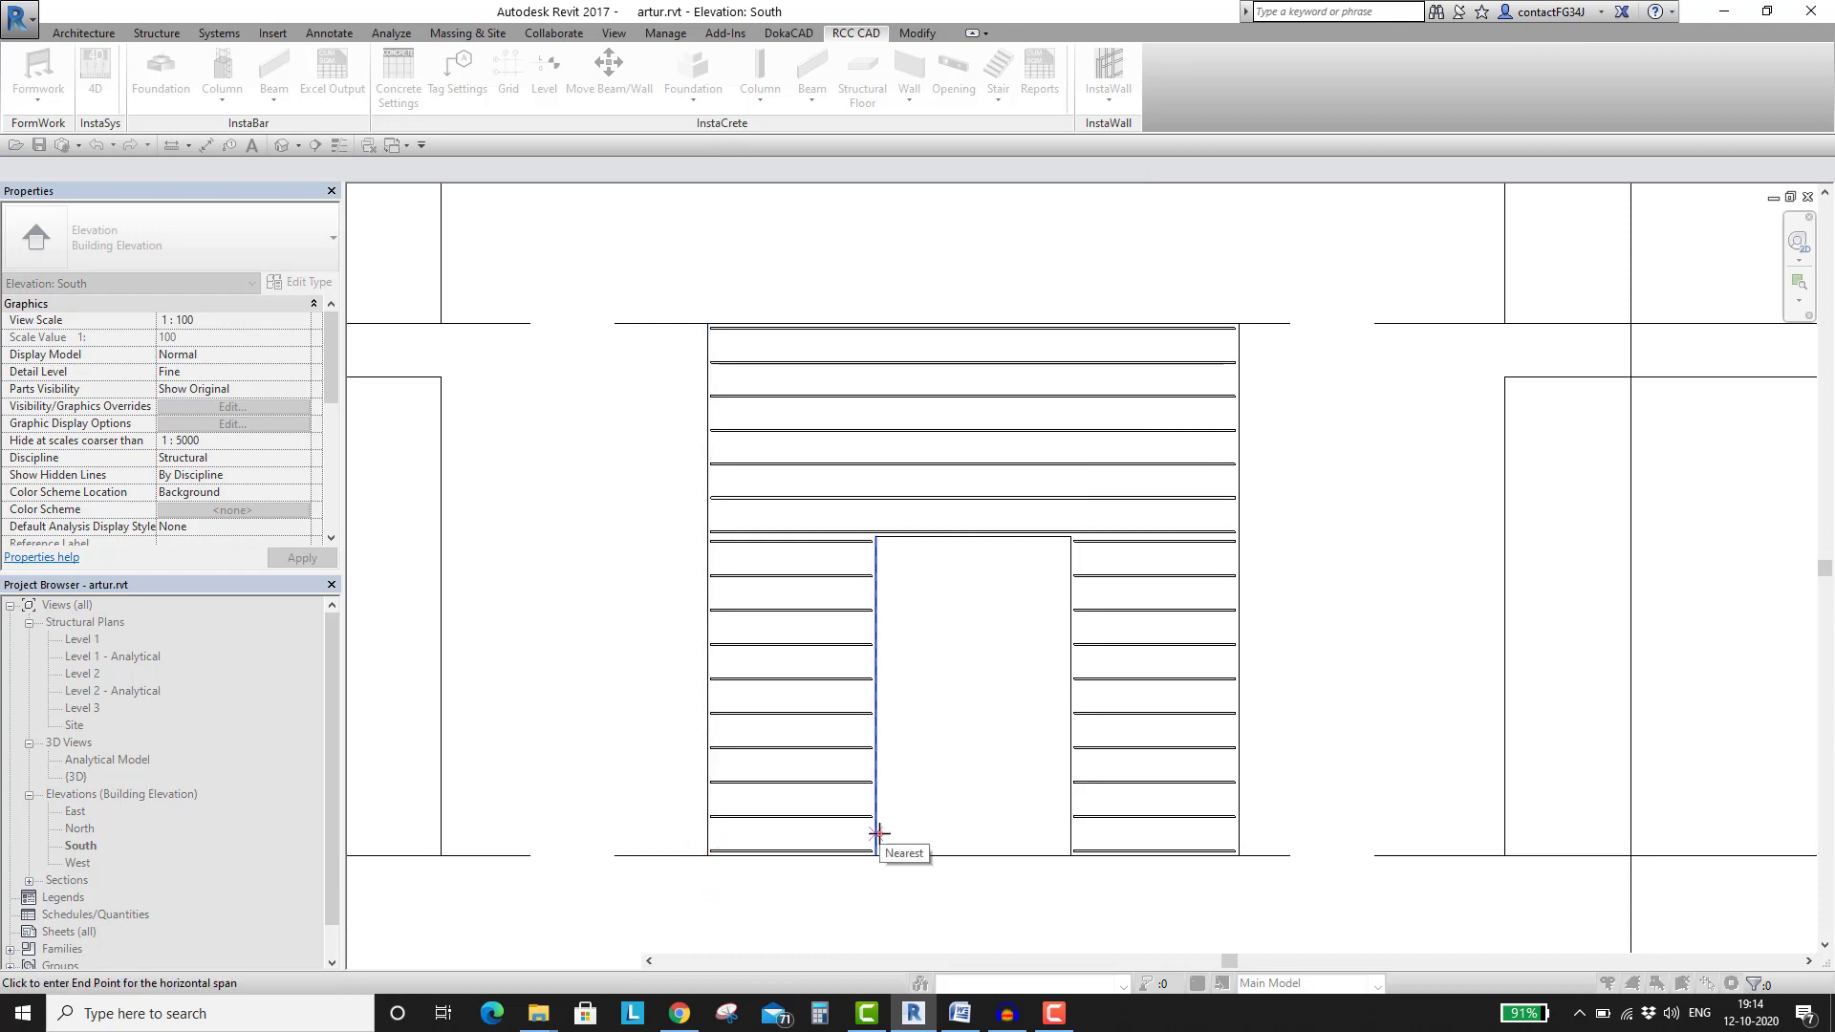
left_click(878, 833)
Place the same six vertical bars from the wall base, spanning between the opening's right edge and the wall's right edge
left_click(829, 554)
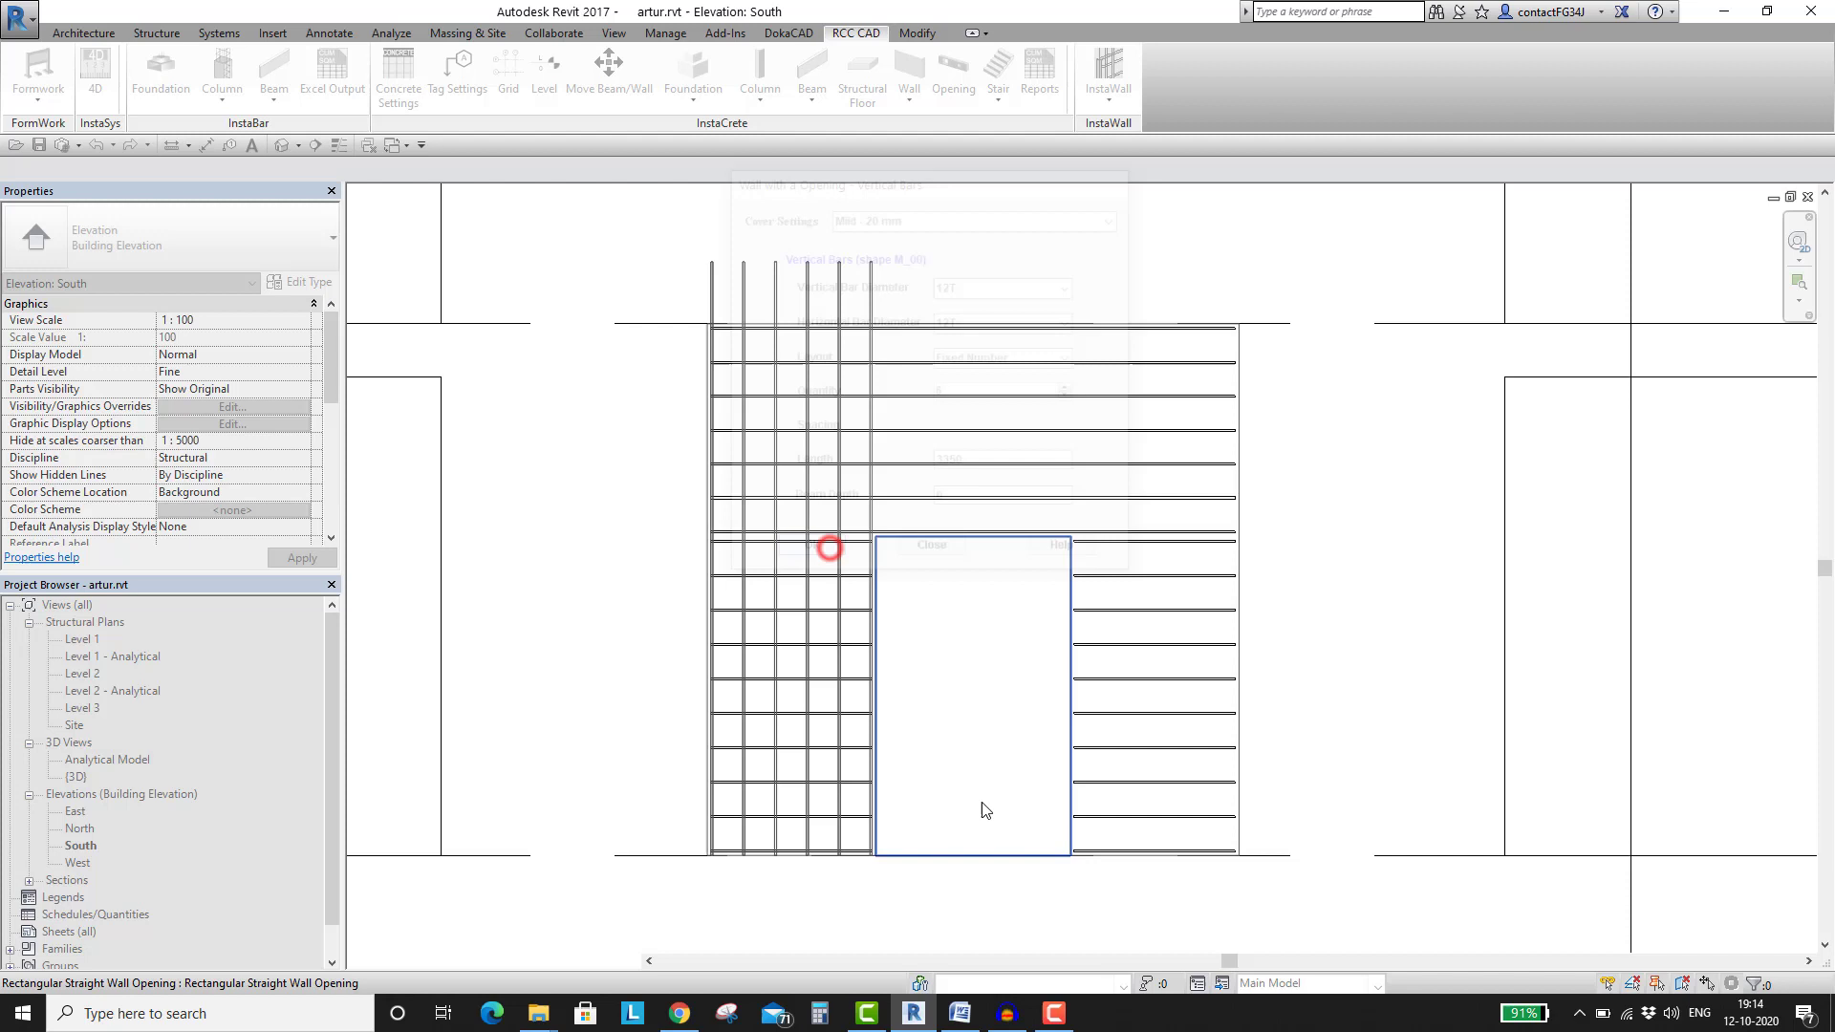
left_click(1240, 769)
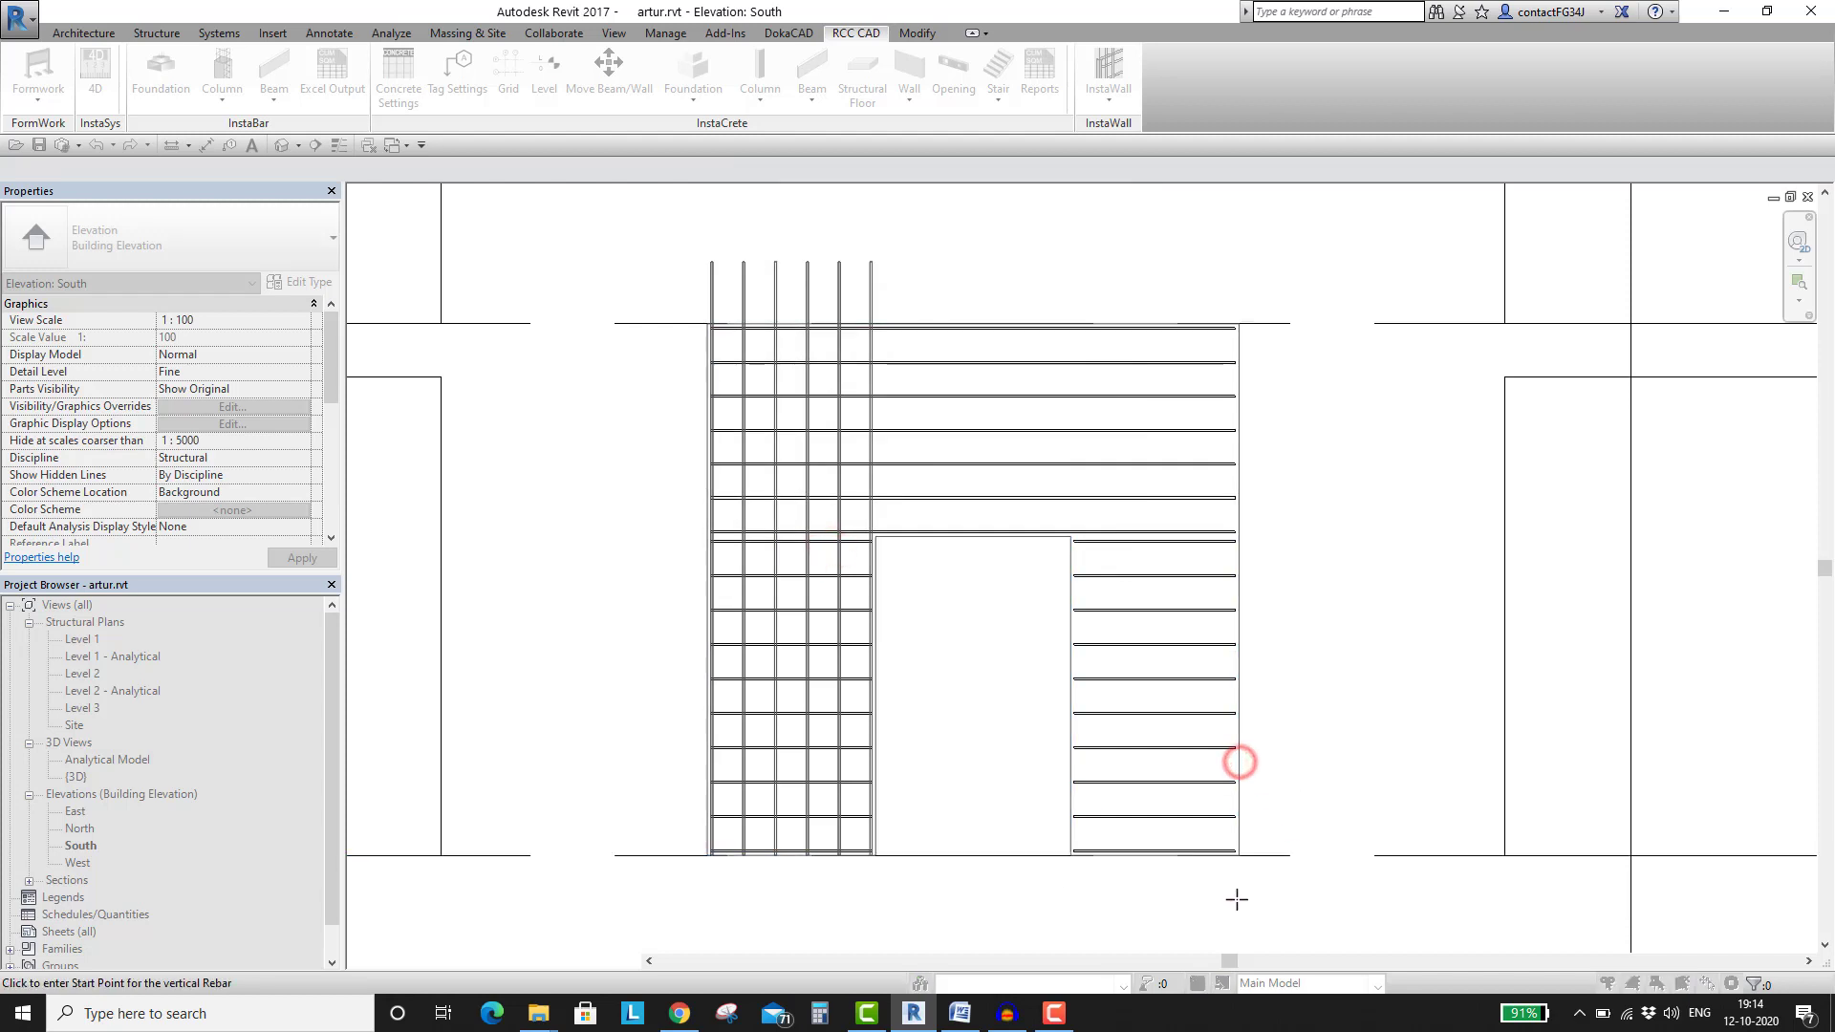
left_click(1068, 857)
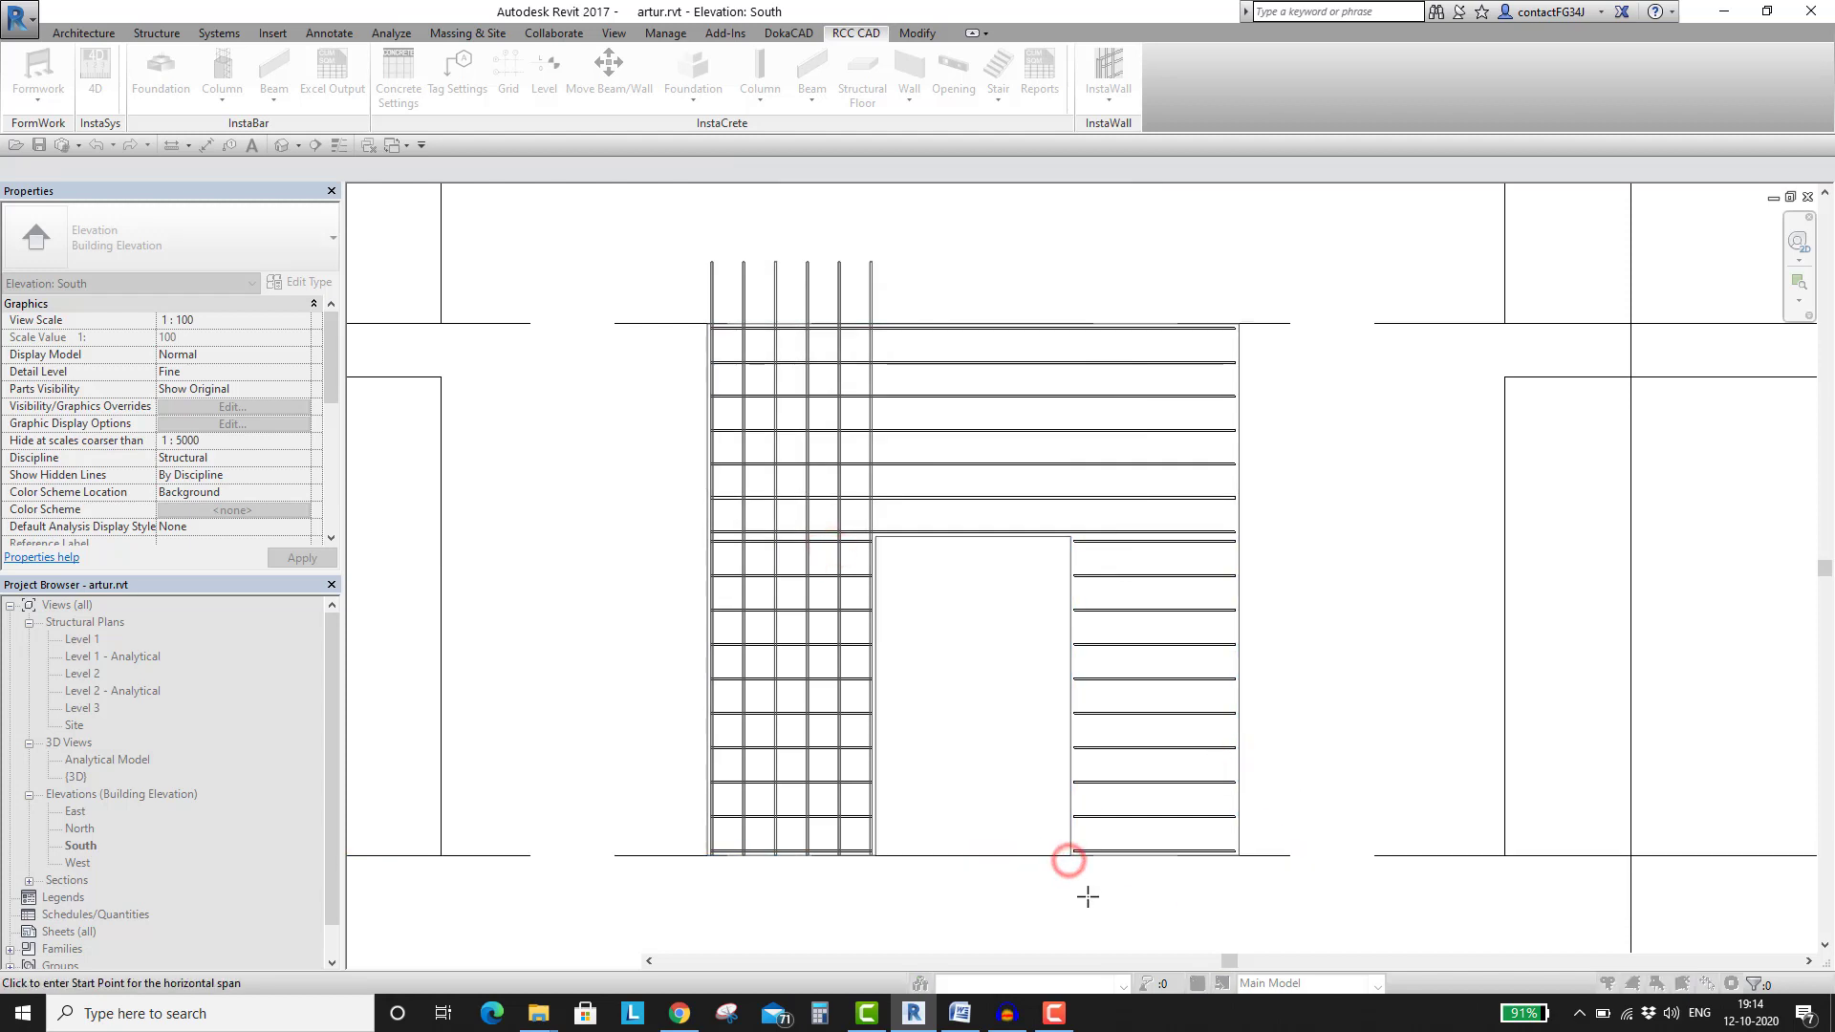
left_click(1068, 630)
left_click(1236, 628)
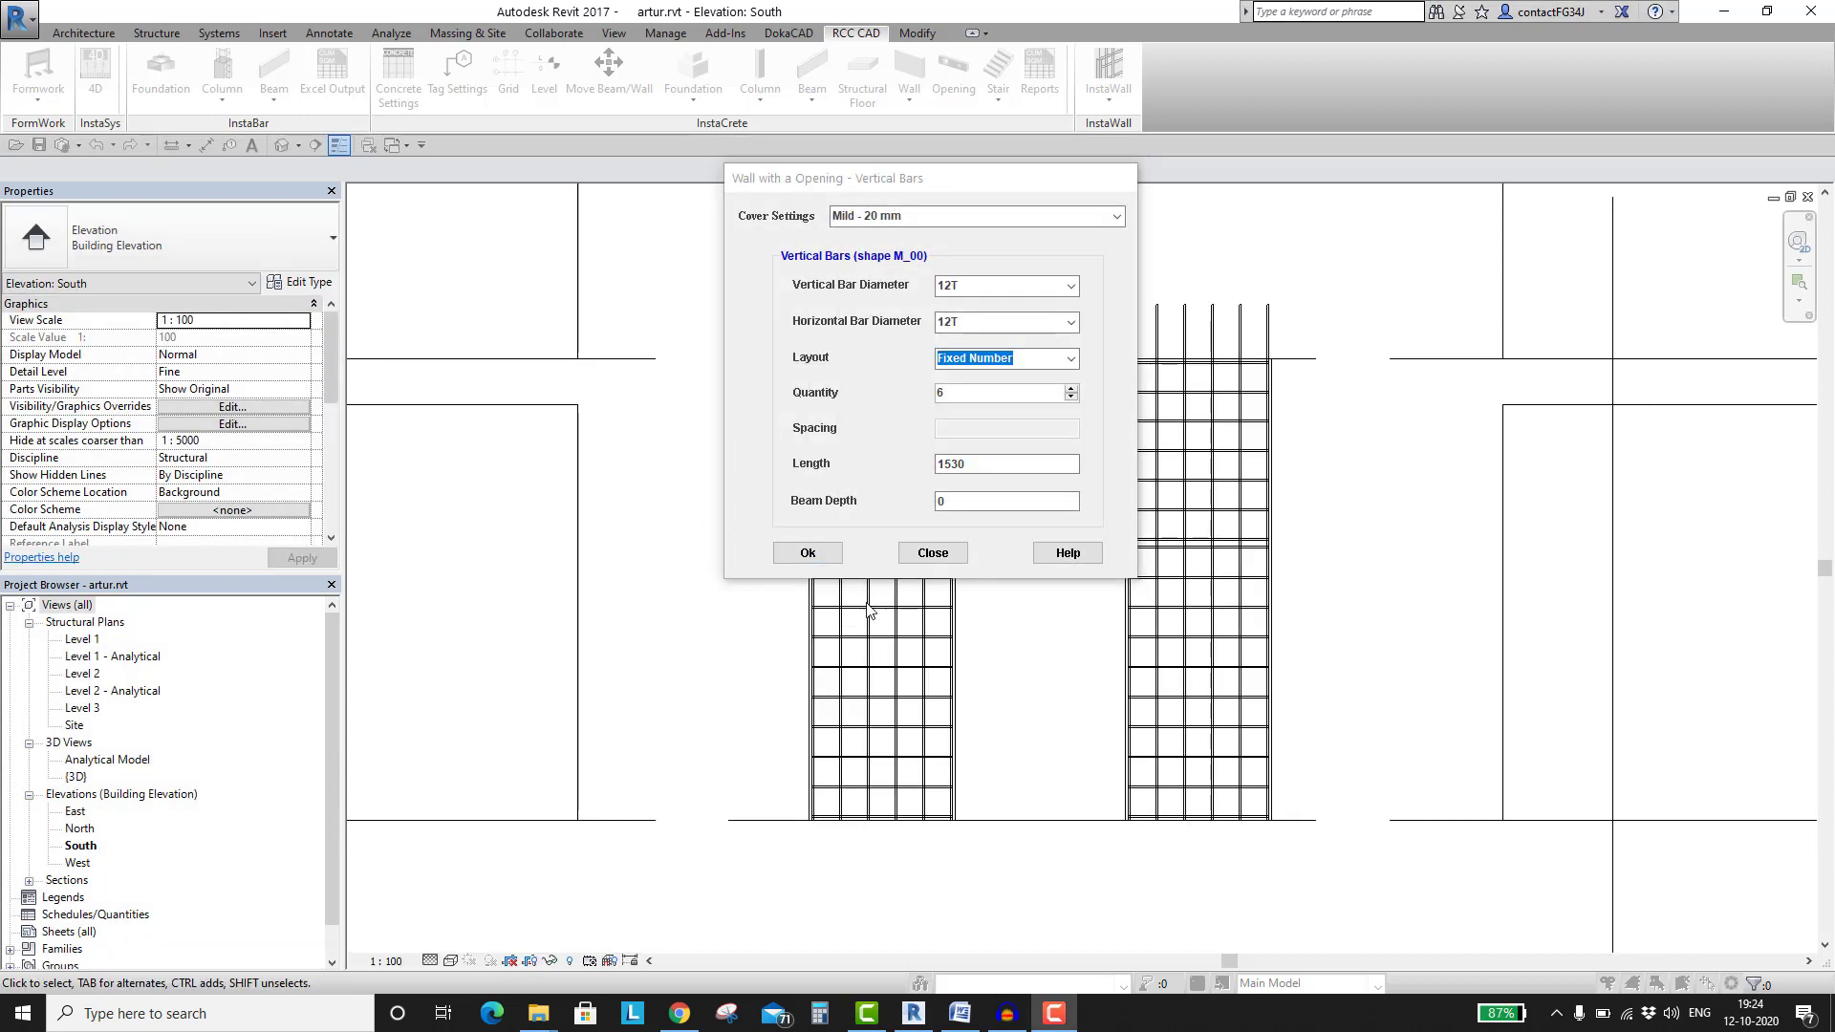
Place six 12T vertical bars of length 1530 above the opening, spanning its full width along the top edge, and end the command
left_click(808, 553)
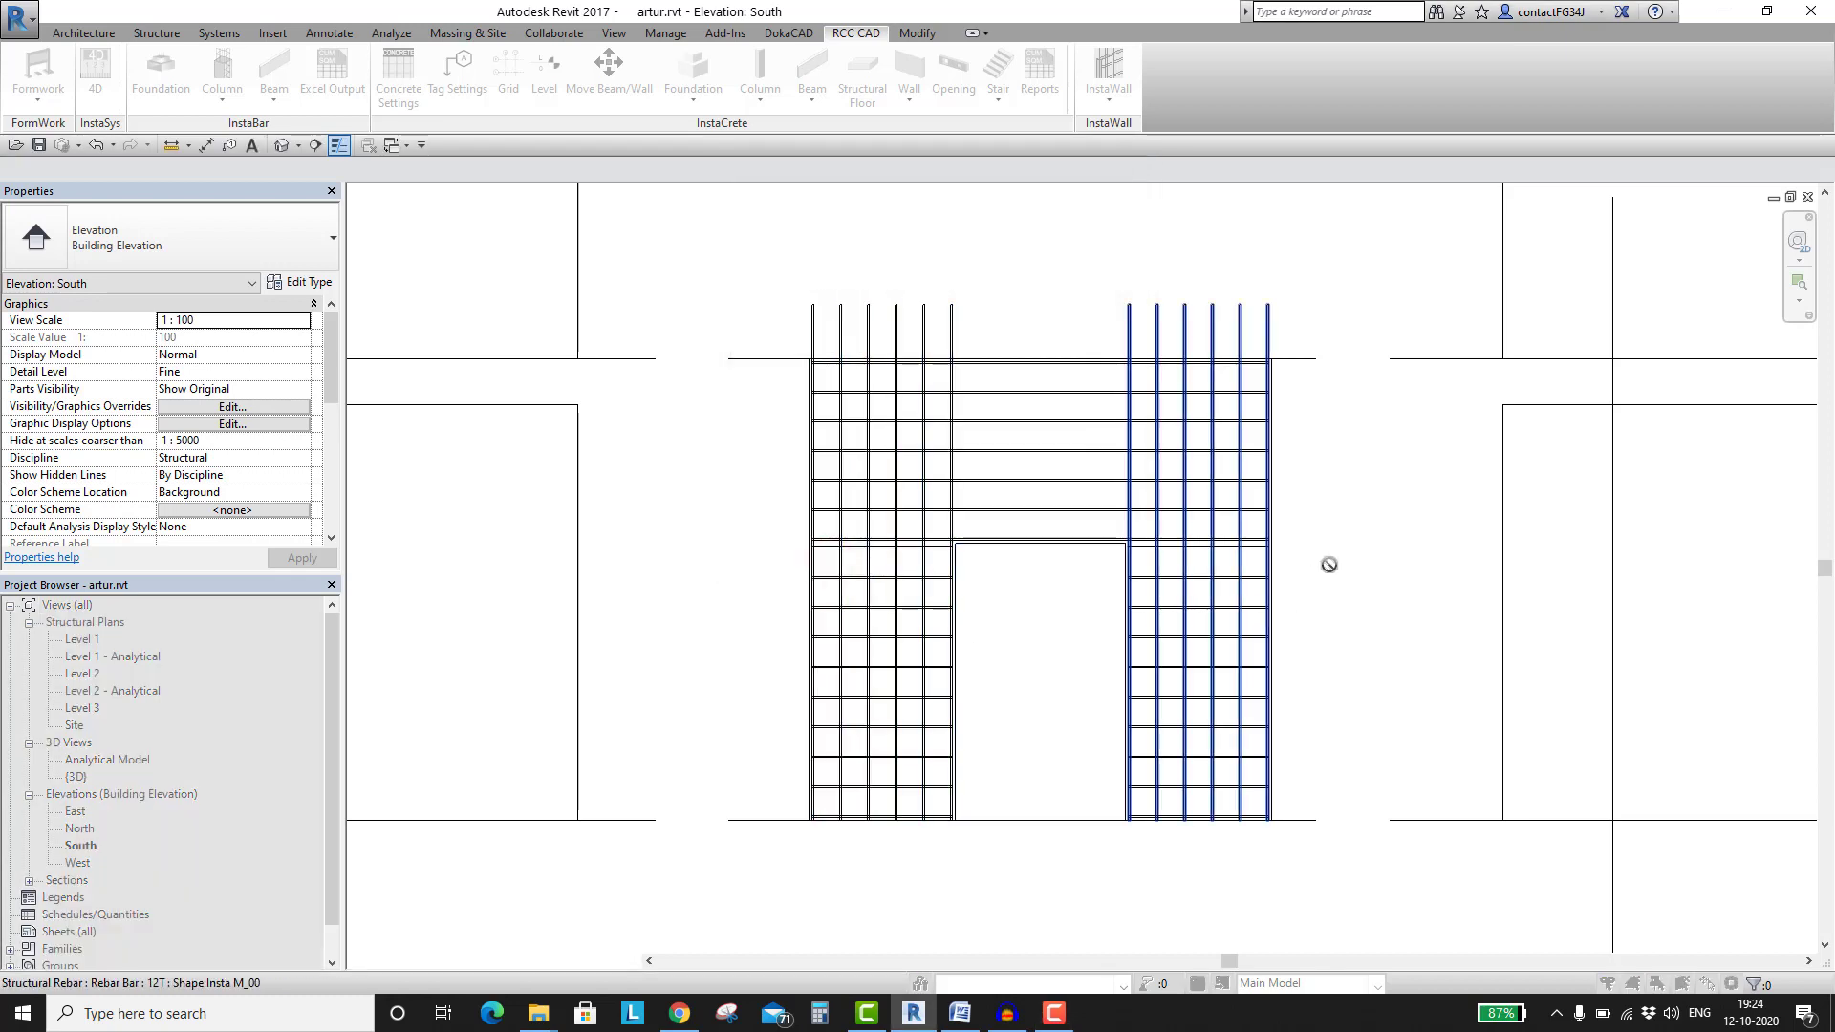
left_click(1281, 467)
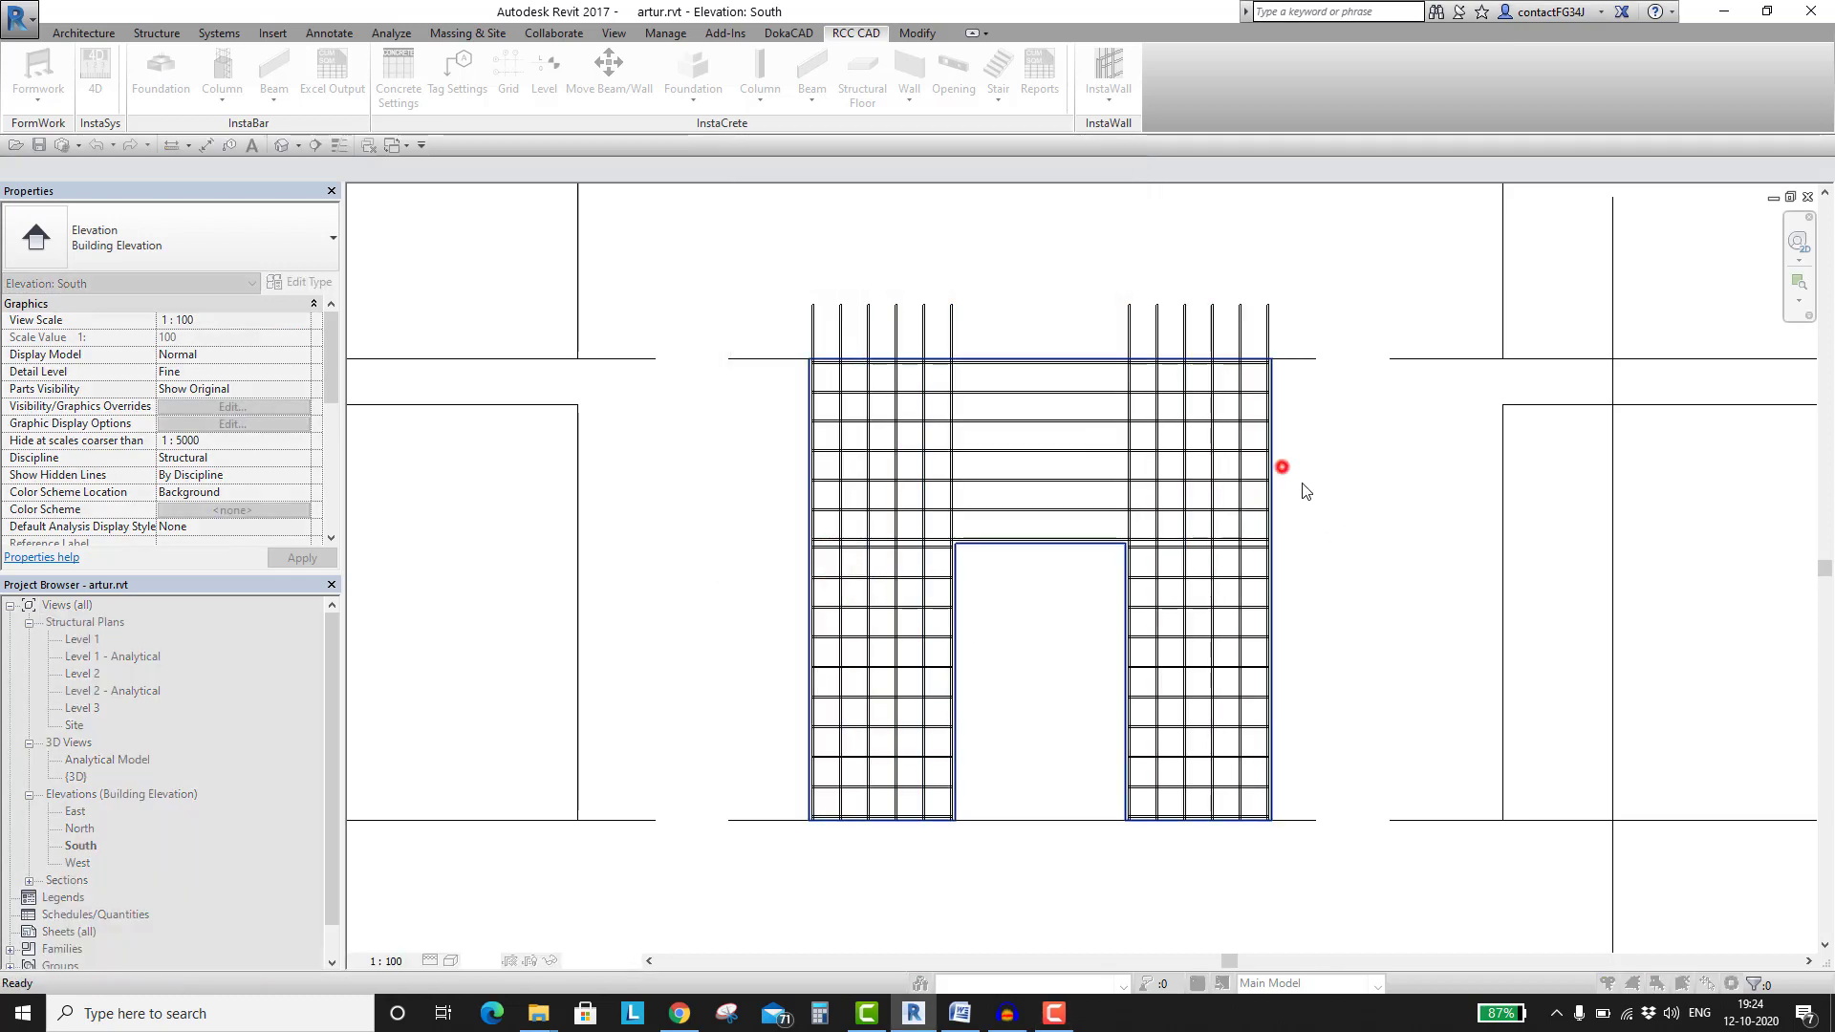
scroll(1007, 565, "up", 2)
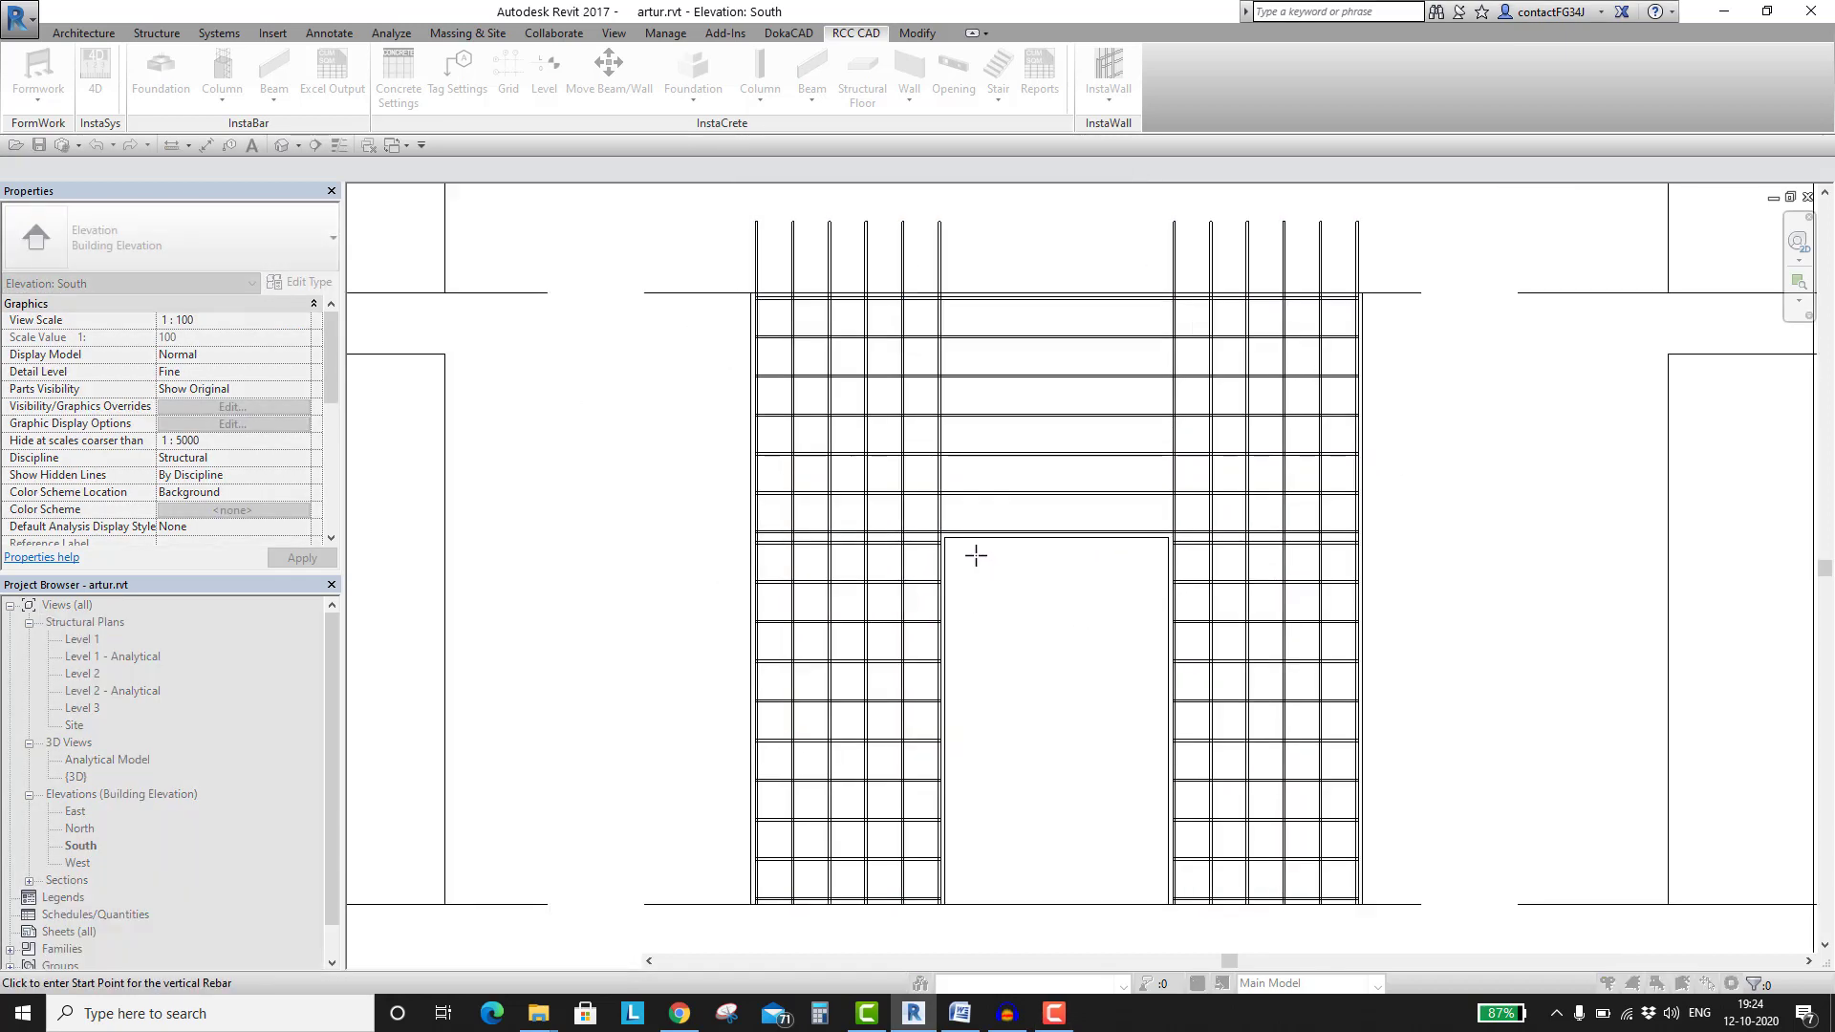
left_click(973, 541)
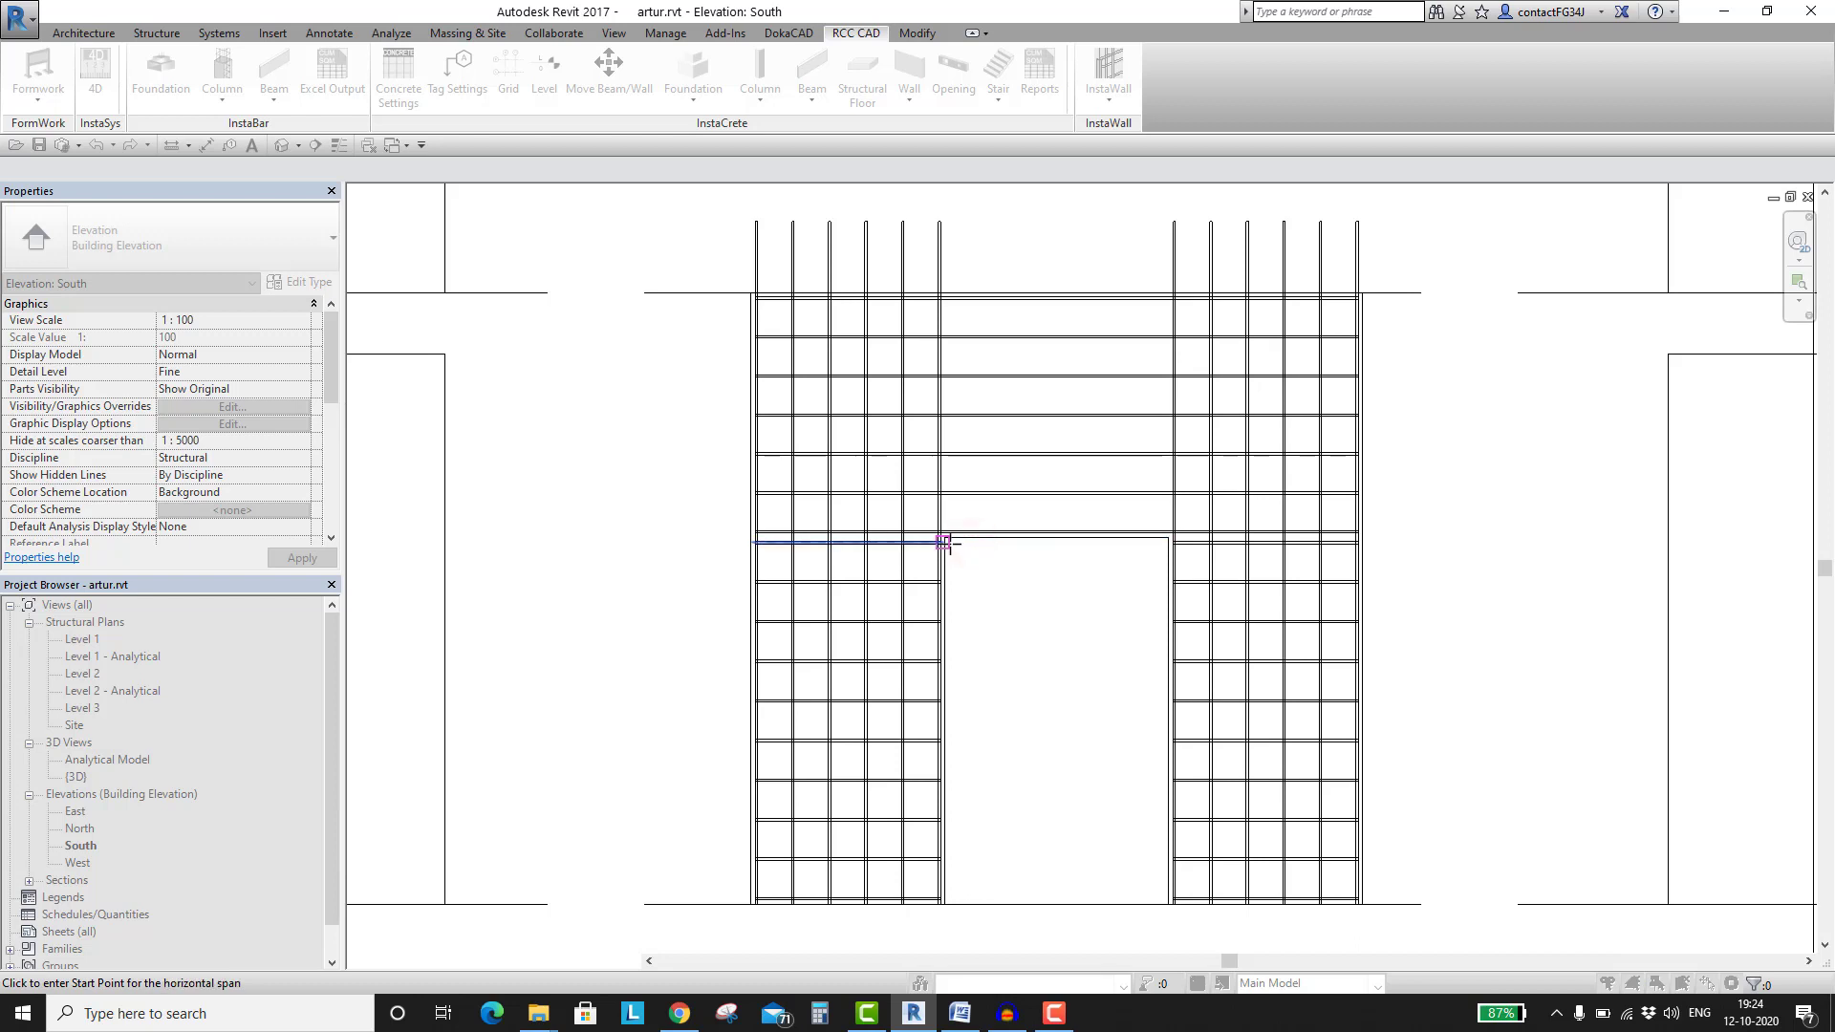
scroll(946, 540, "up", 2)
left_click(939, 535)
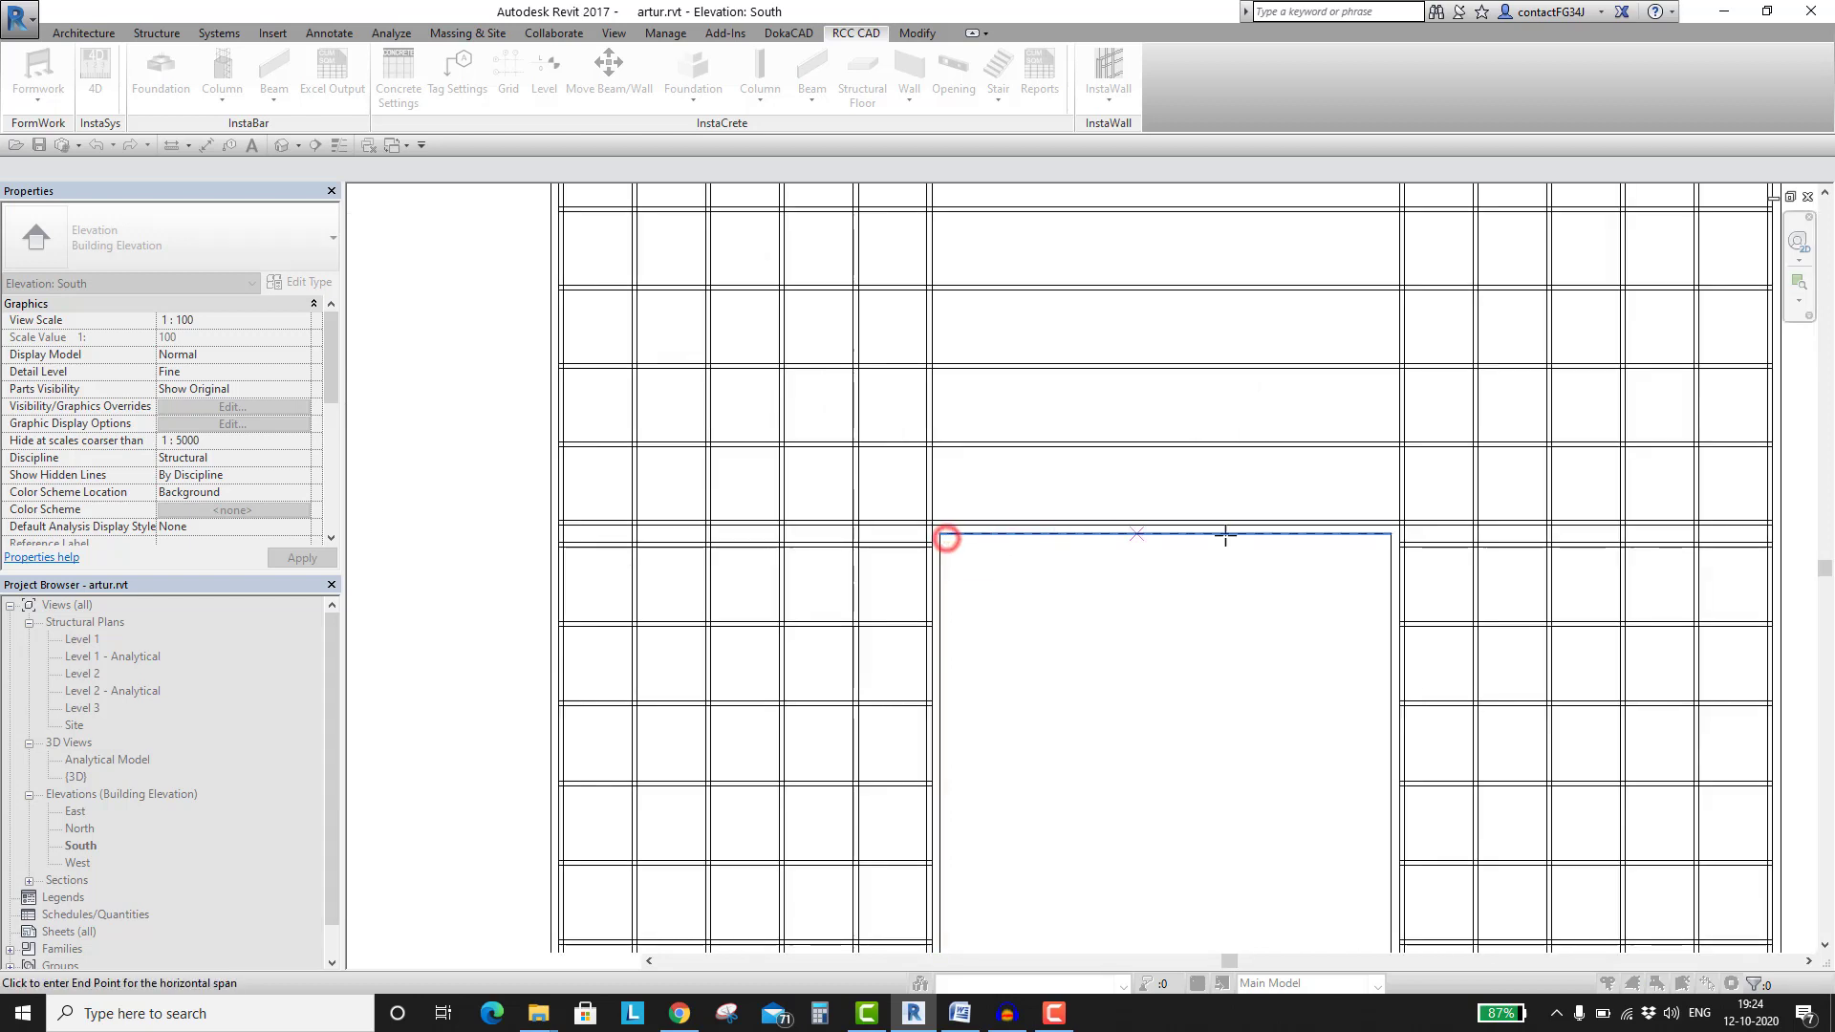
left_click(1390, 534)
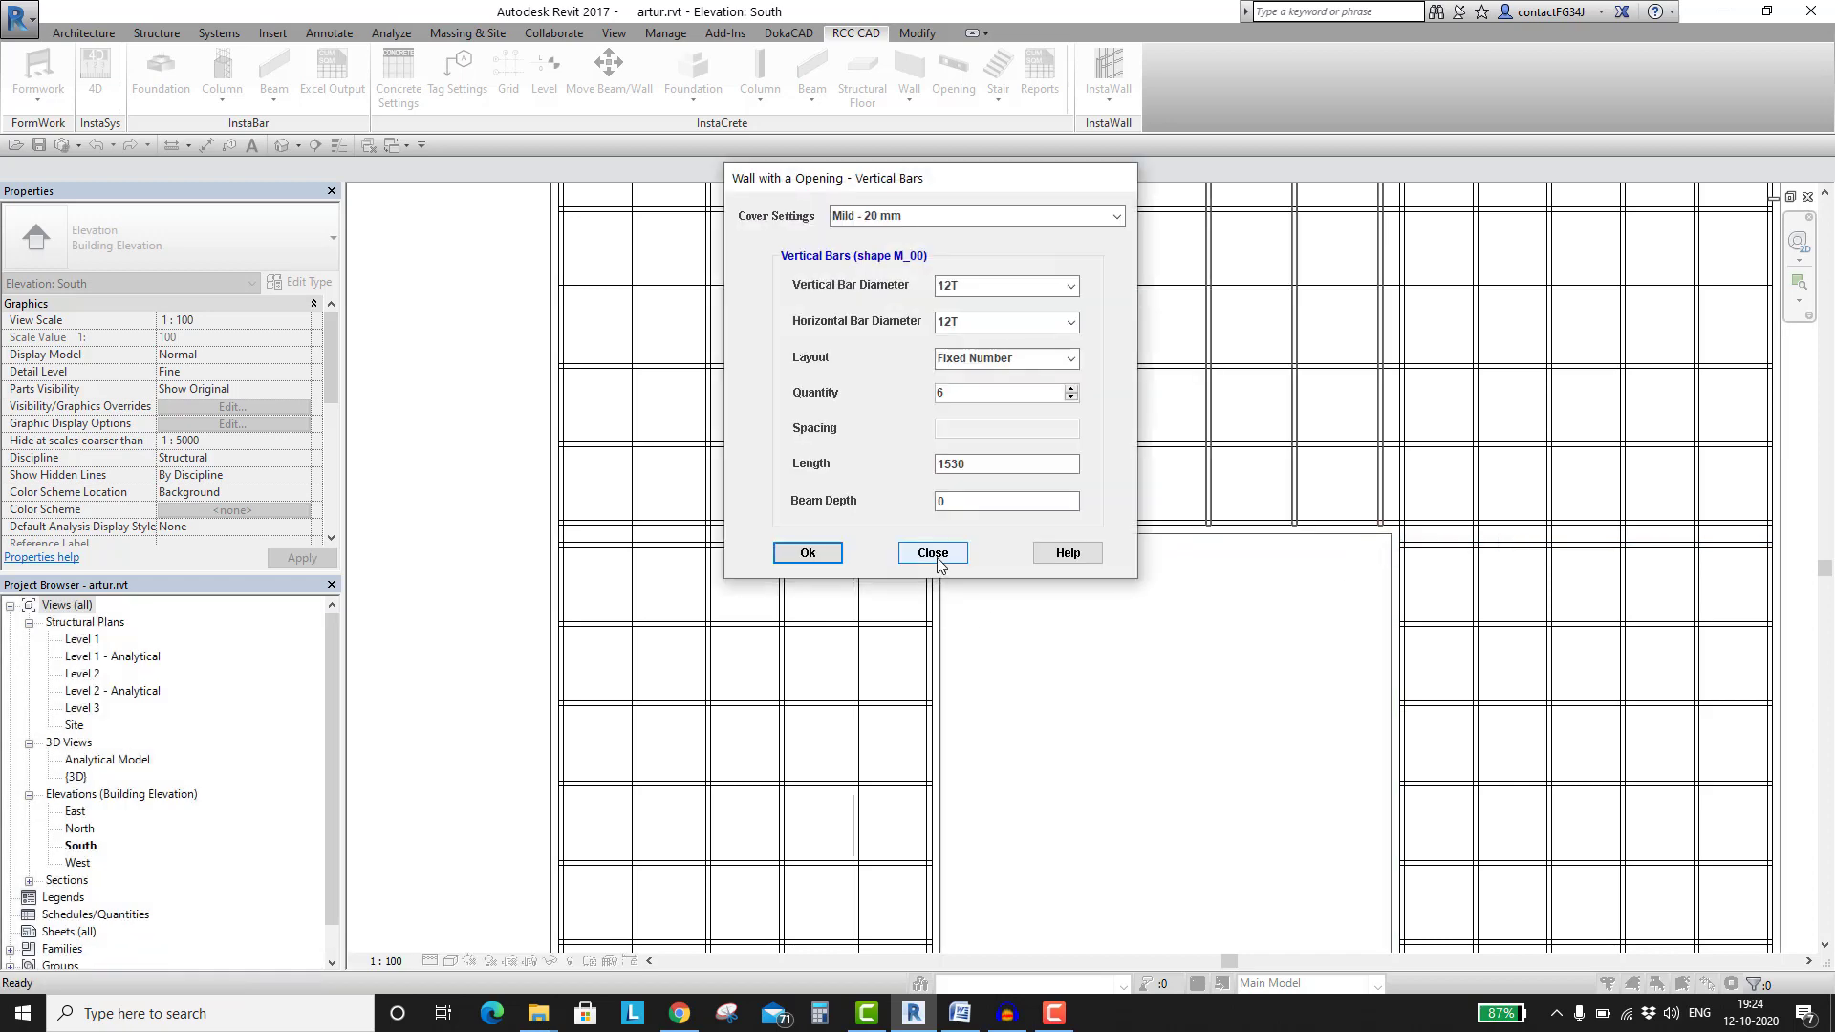
left_click(933, 553)
scroll(1063, 633, "down", 3)
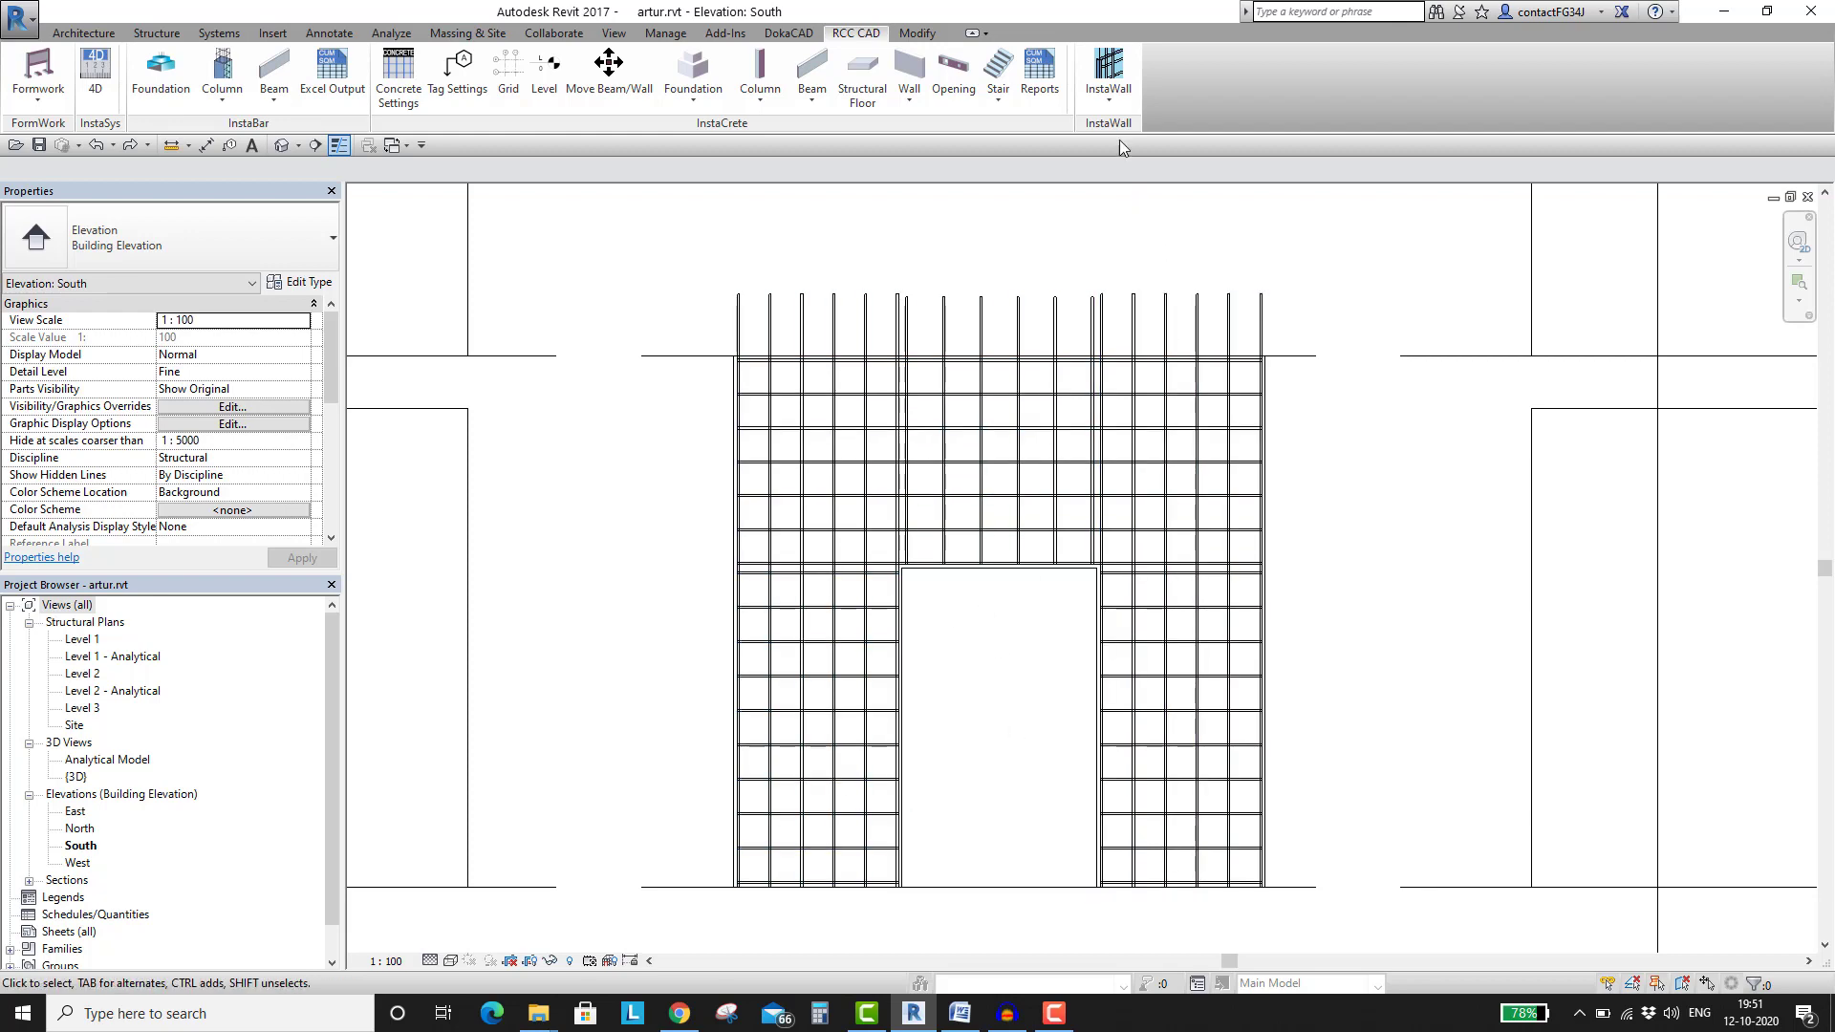
Start bars around opening with a 12T horizontal bar diameter and slanted bars of 8T, quantity 2 and length 850, and accept the settings
left_click(1109, 71)
left_click(1167, 362)
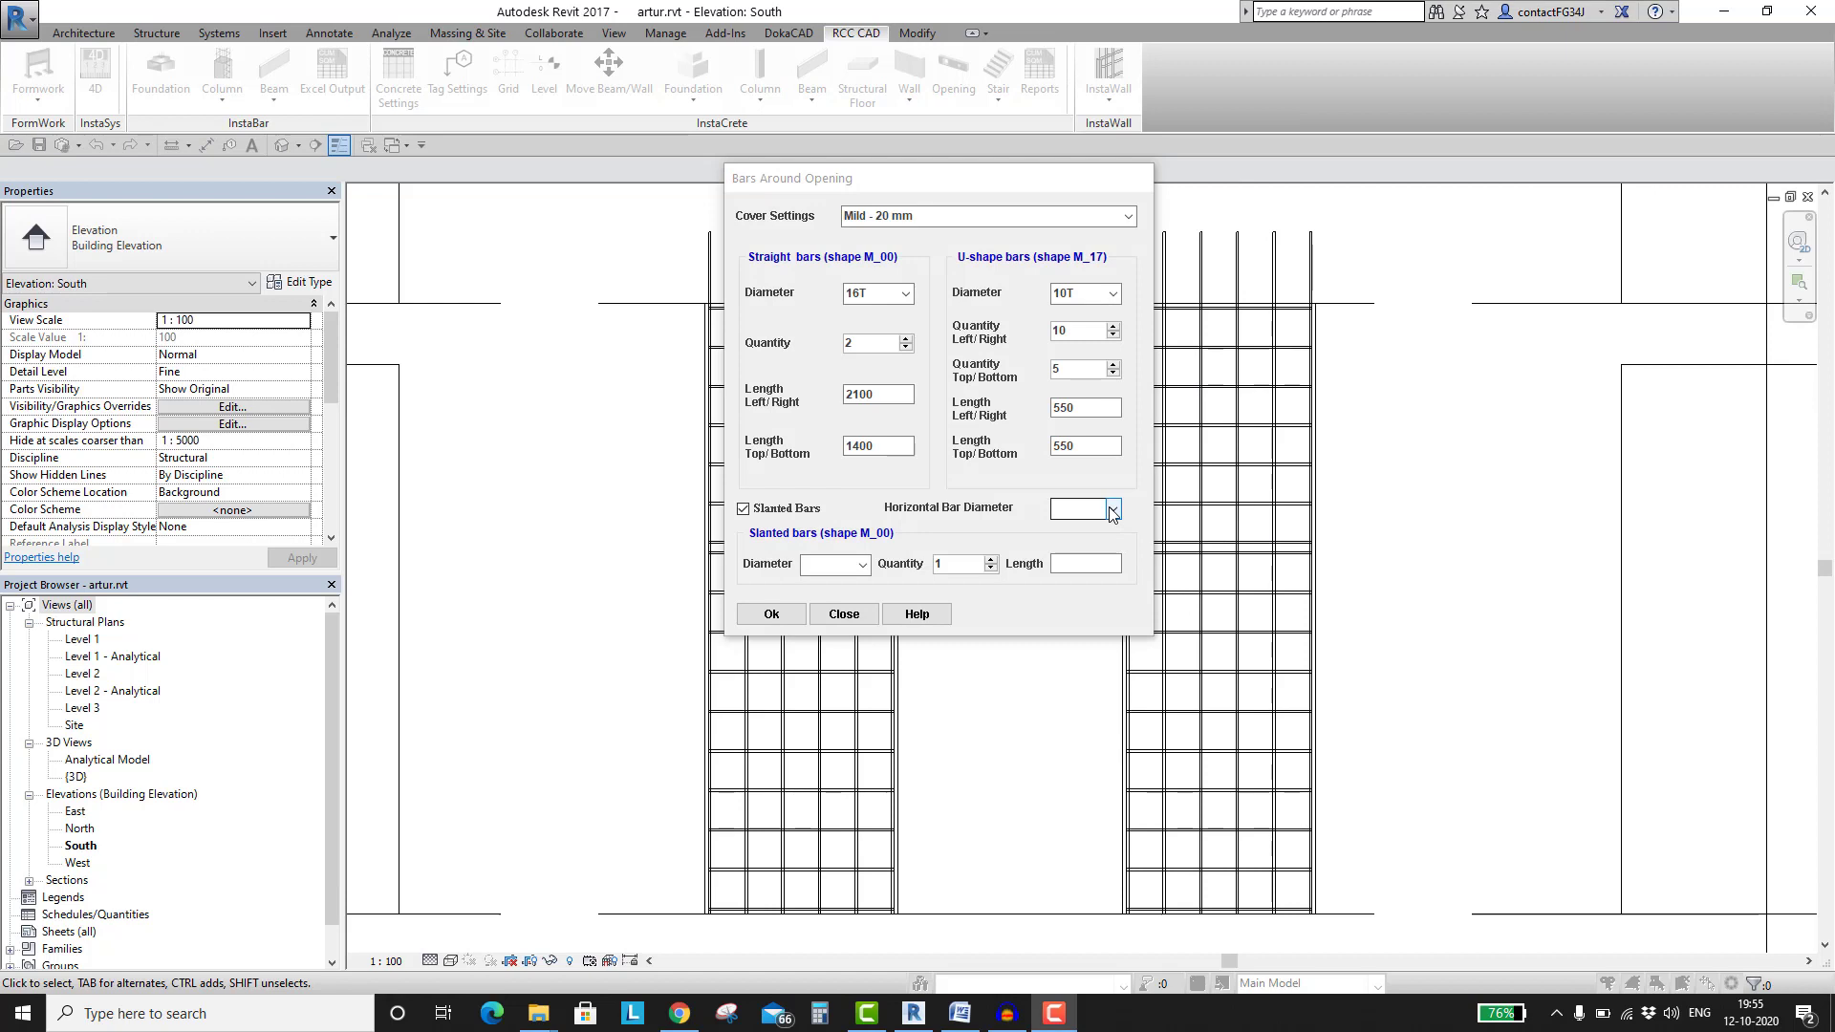
left_click(1114, 510)
left_click(1077, 724)
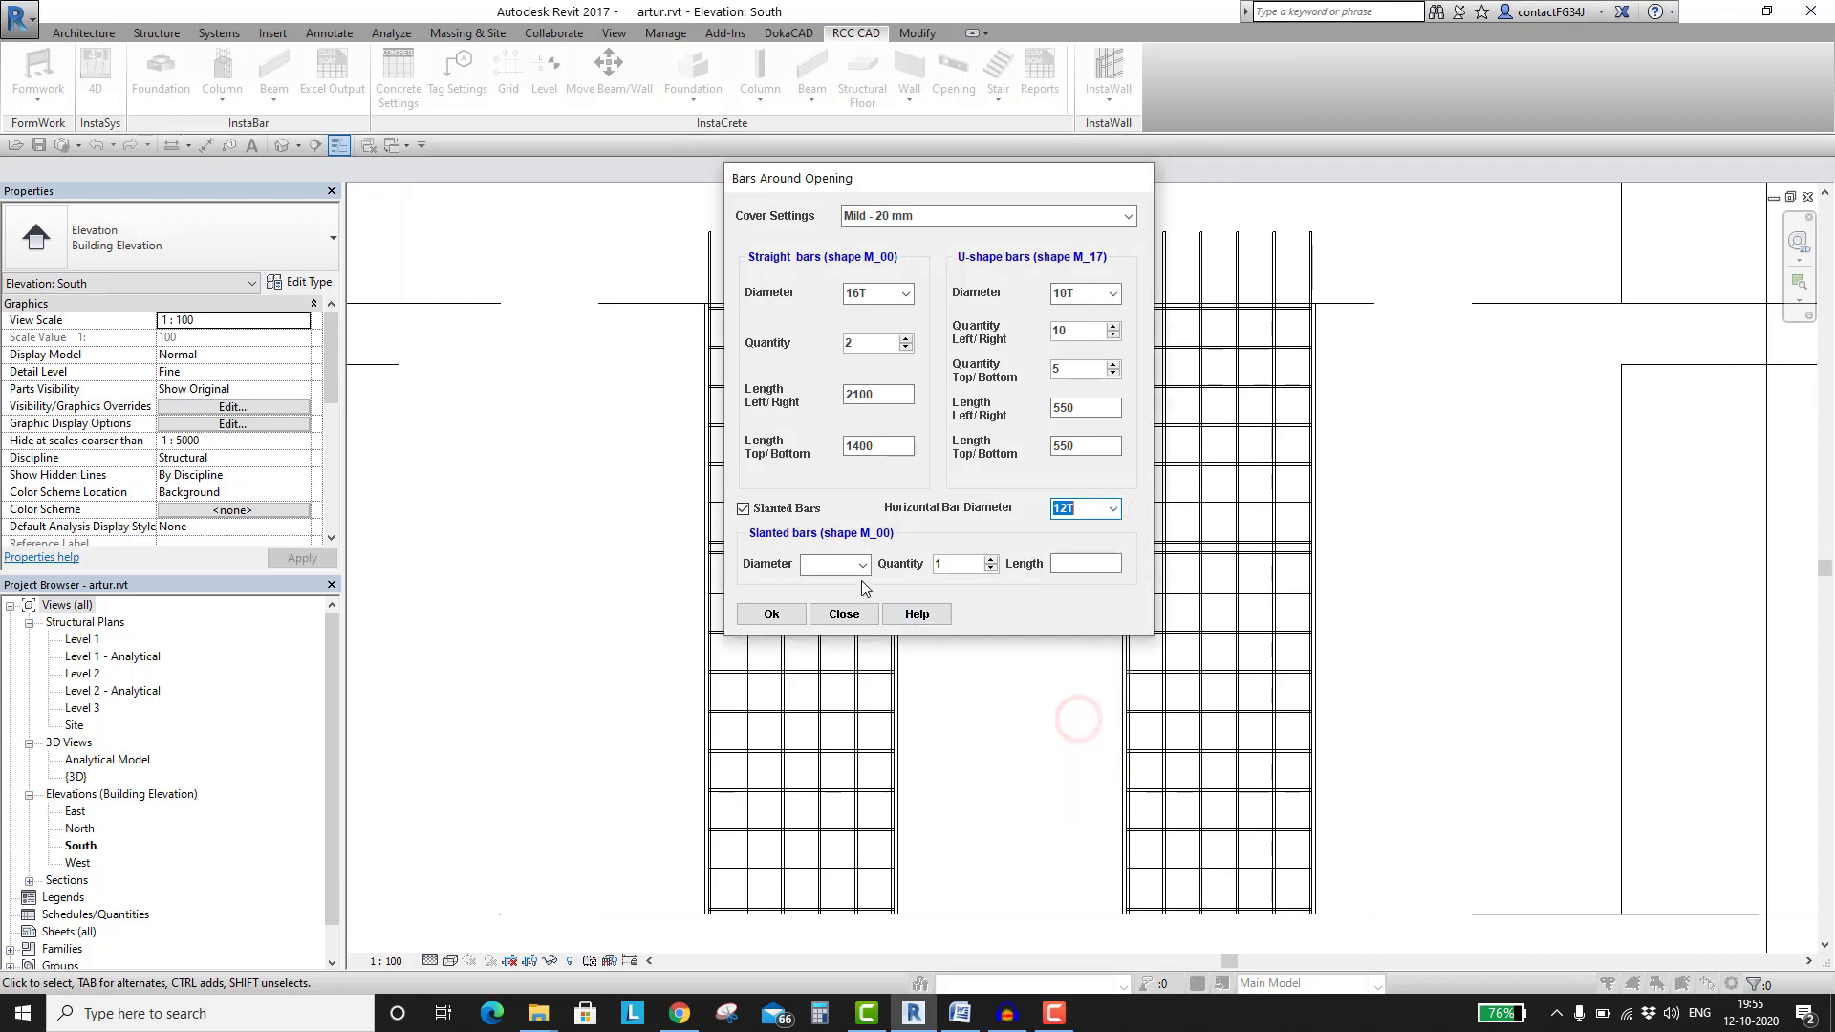
left_click(862, 565)
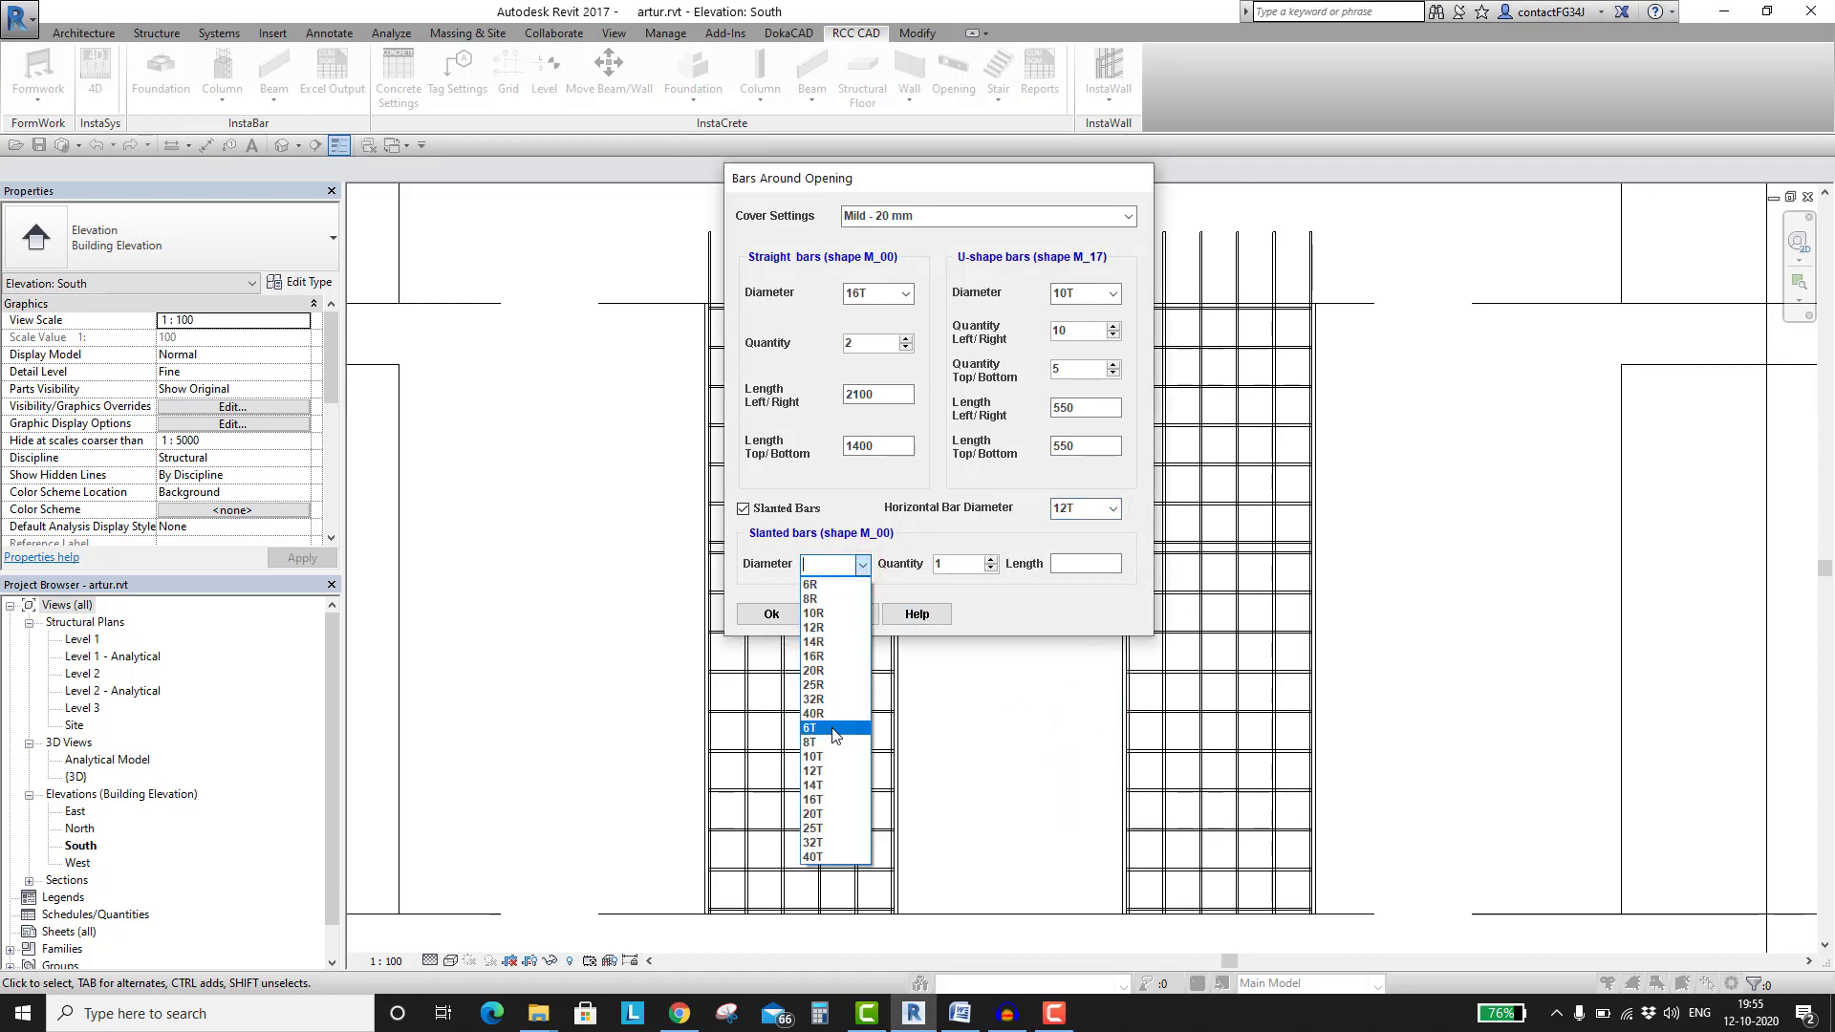
left_click(828, 743)
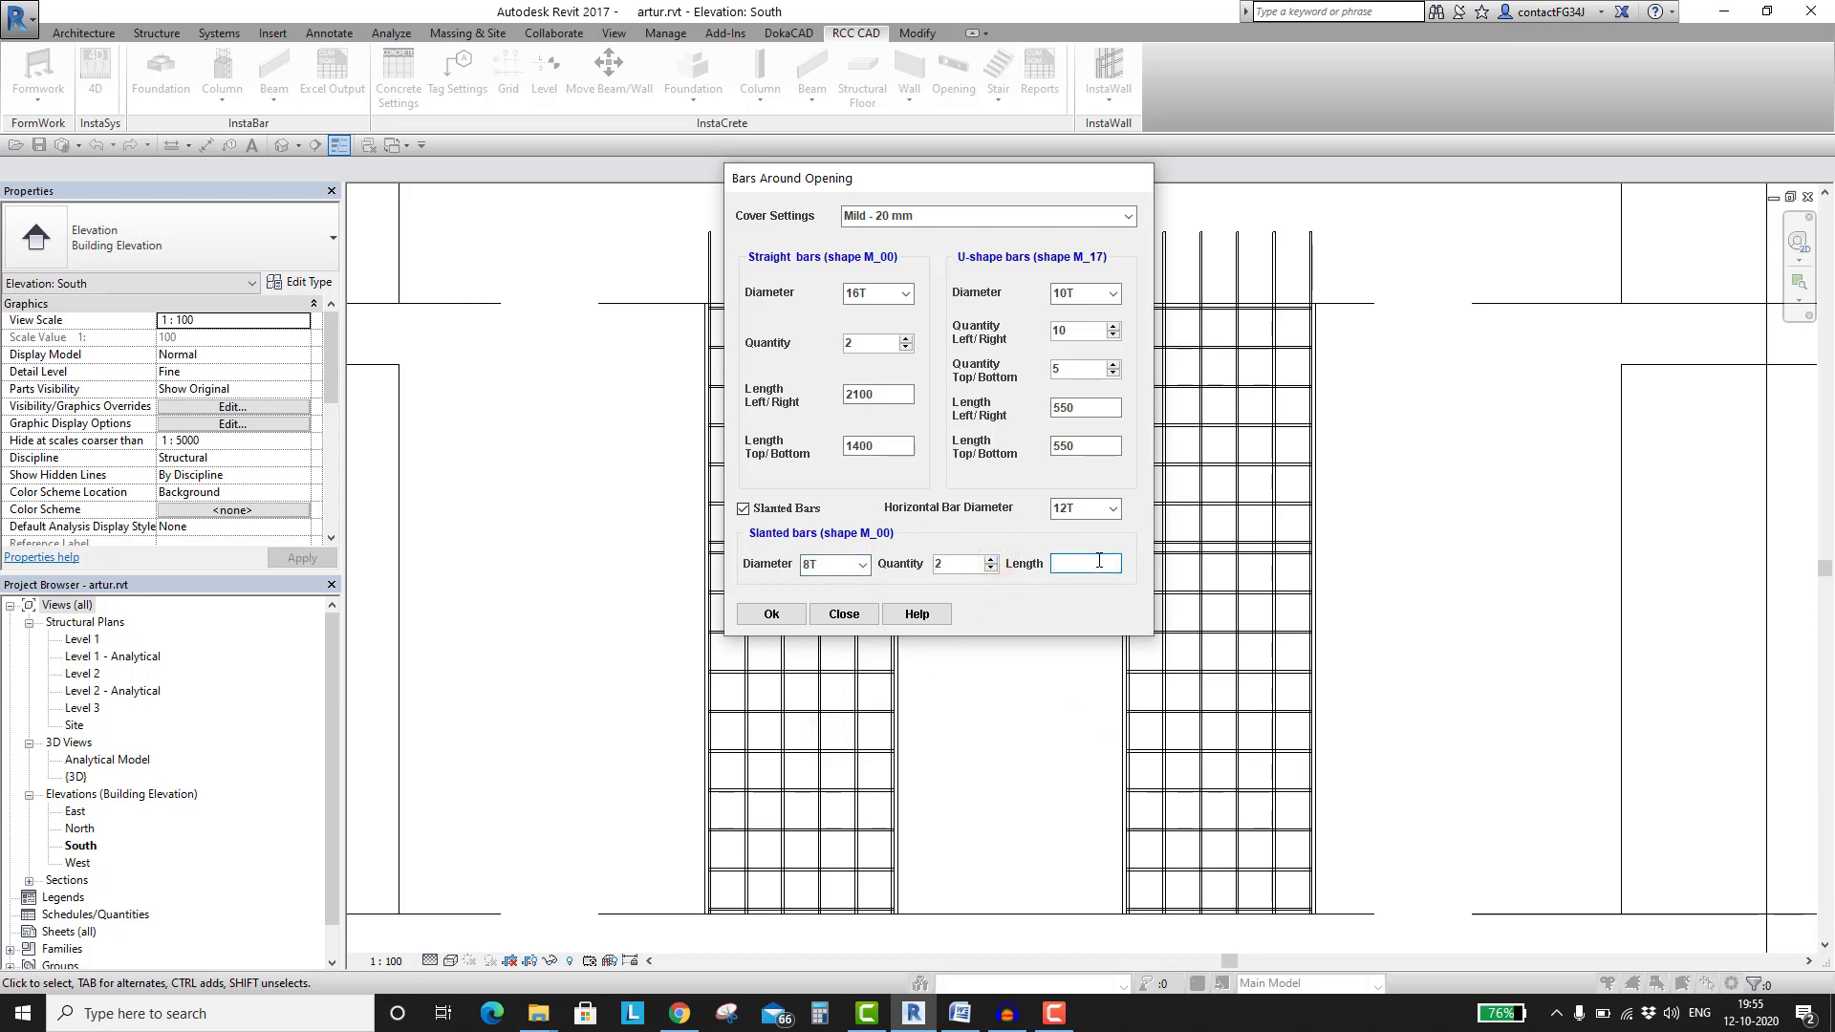
left_click(771, 614)
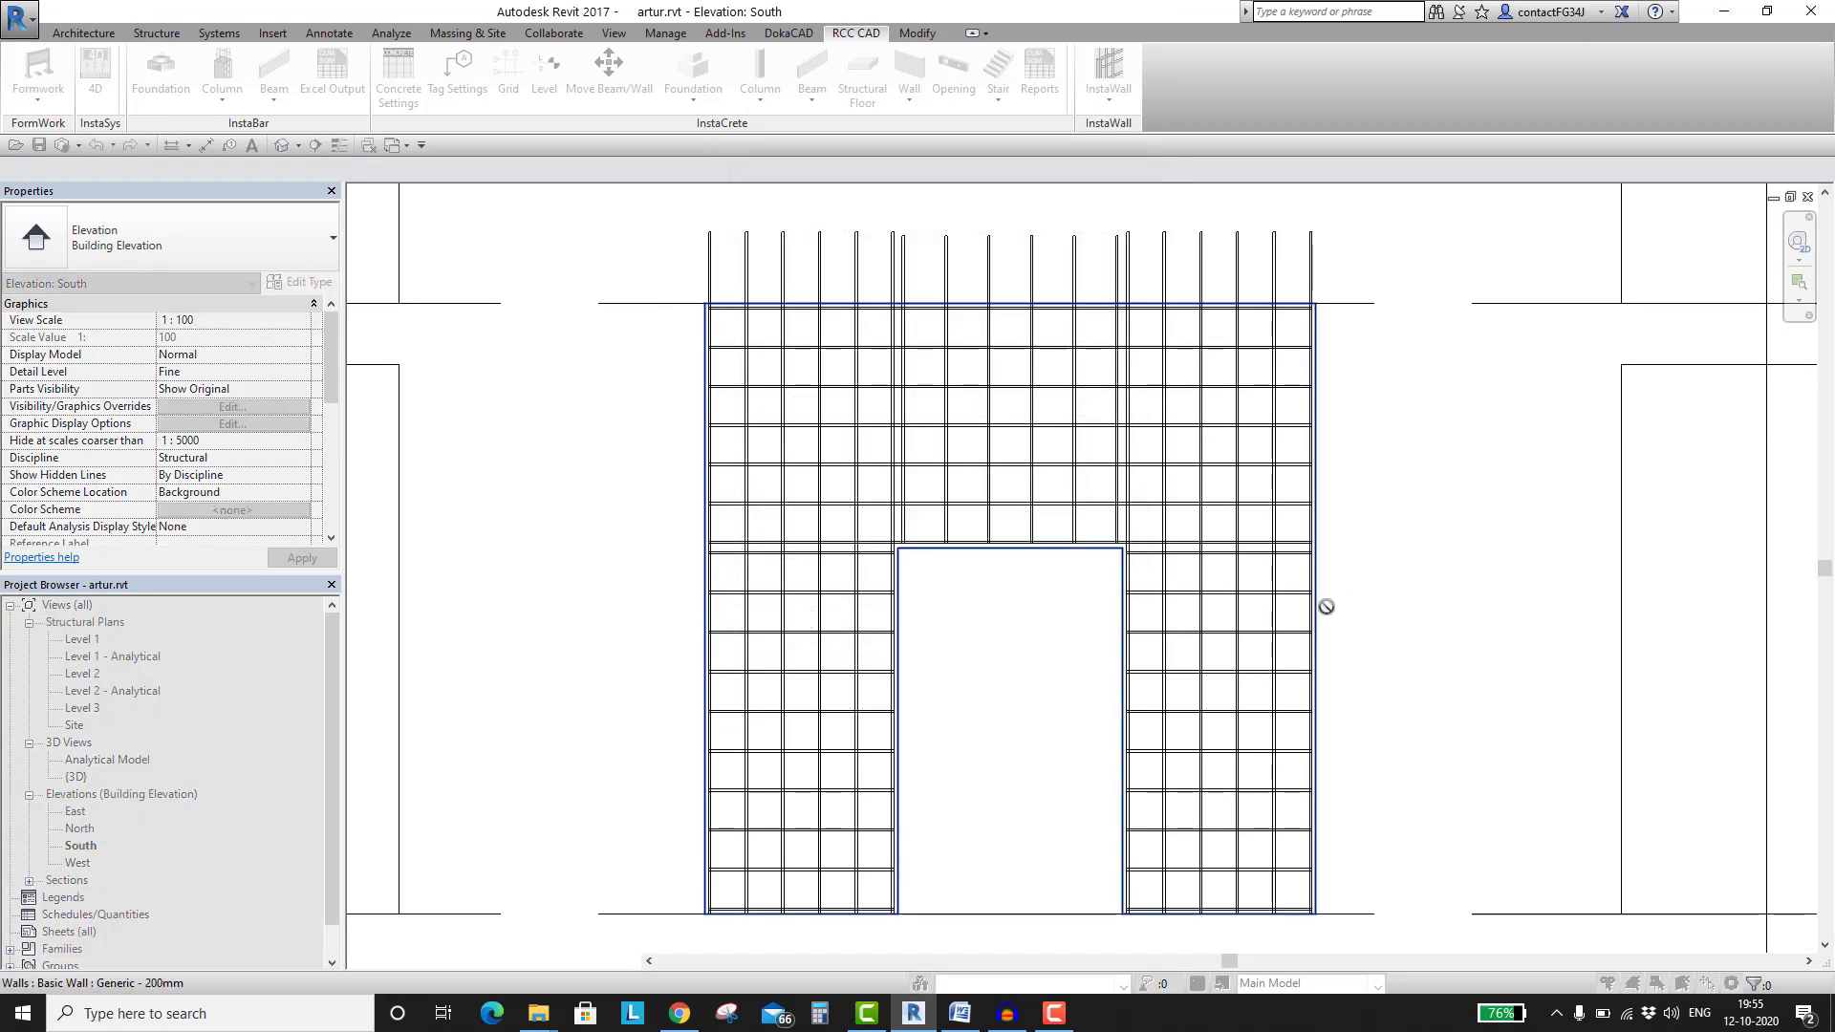
Place the bars around the door opening of the reinforced wall and end the command
left_click(1327, 613)
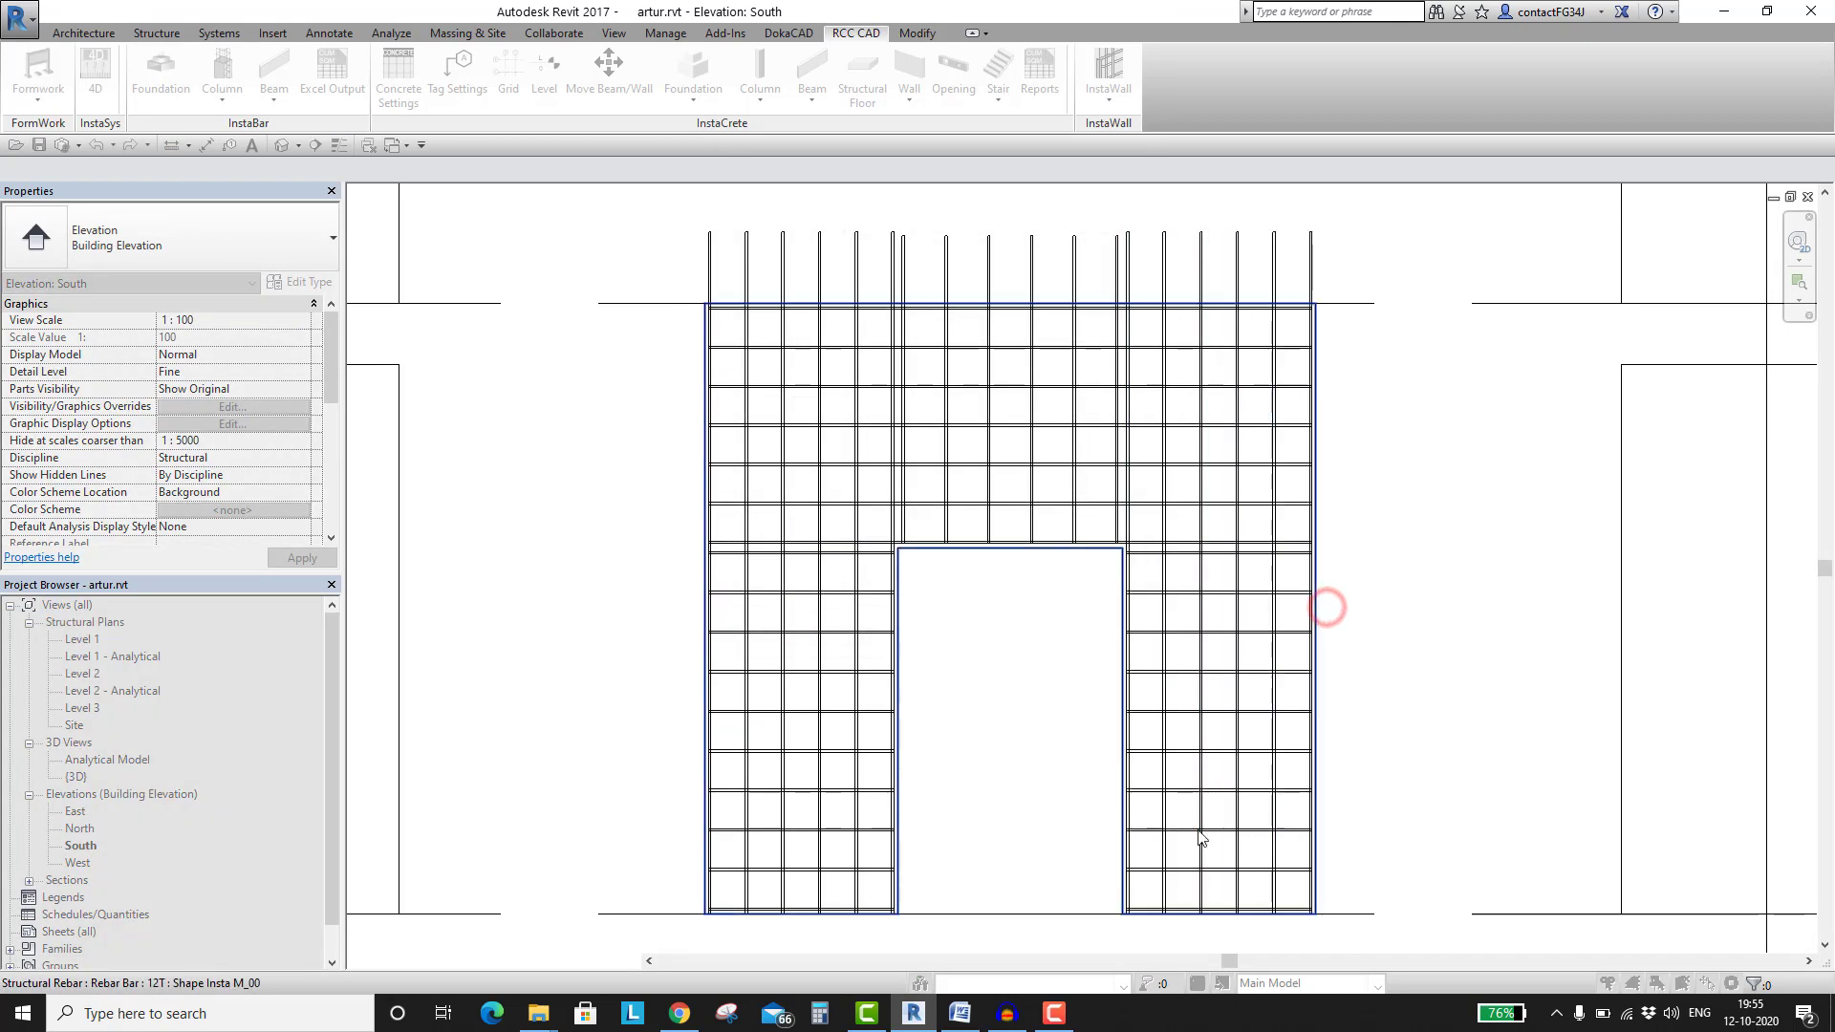
left_click(1082, 835)
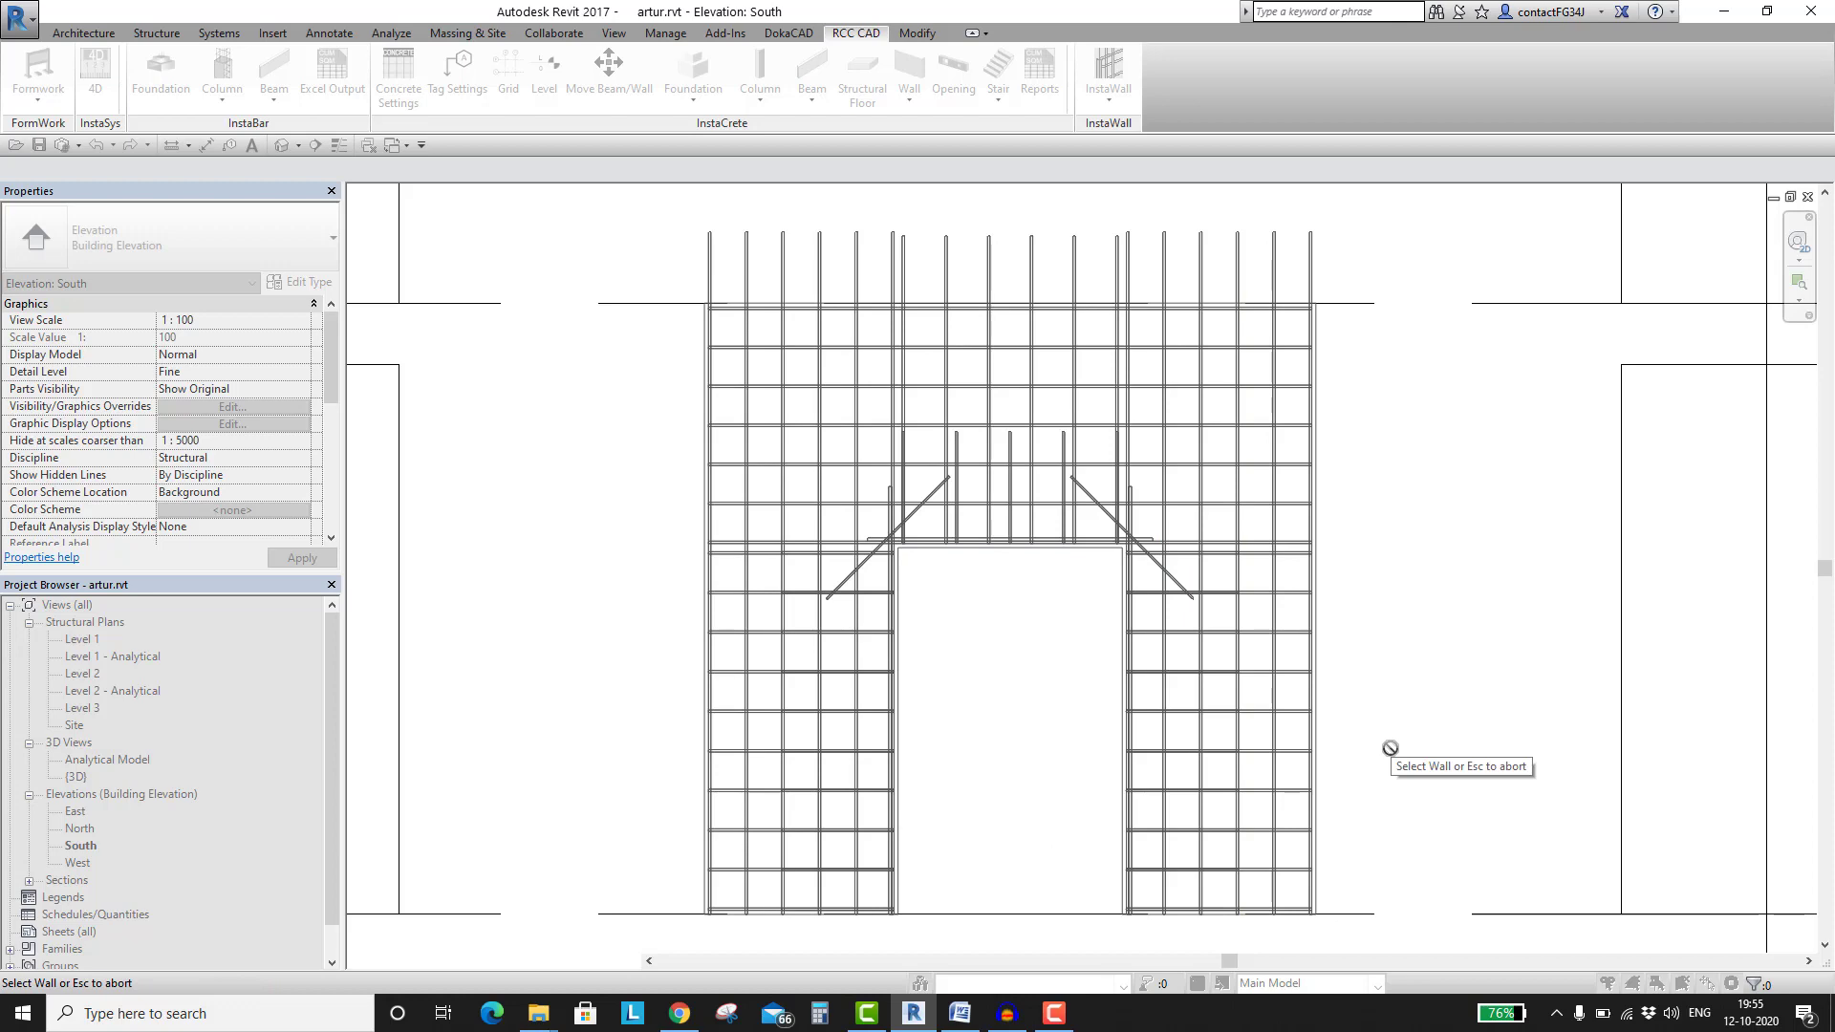
key("Escape")
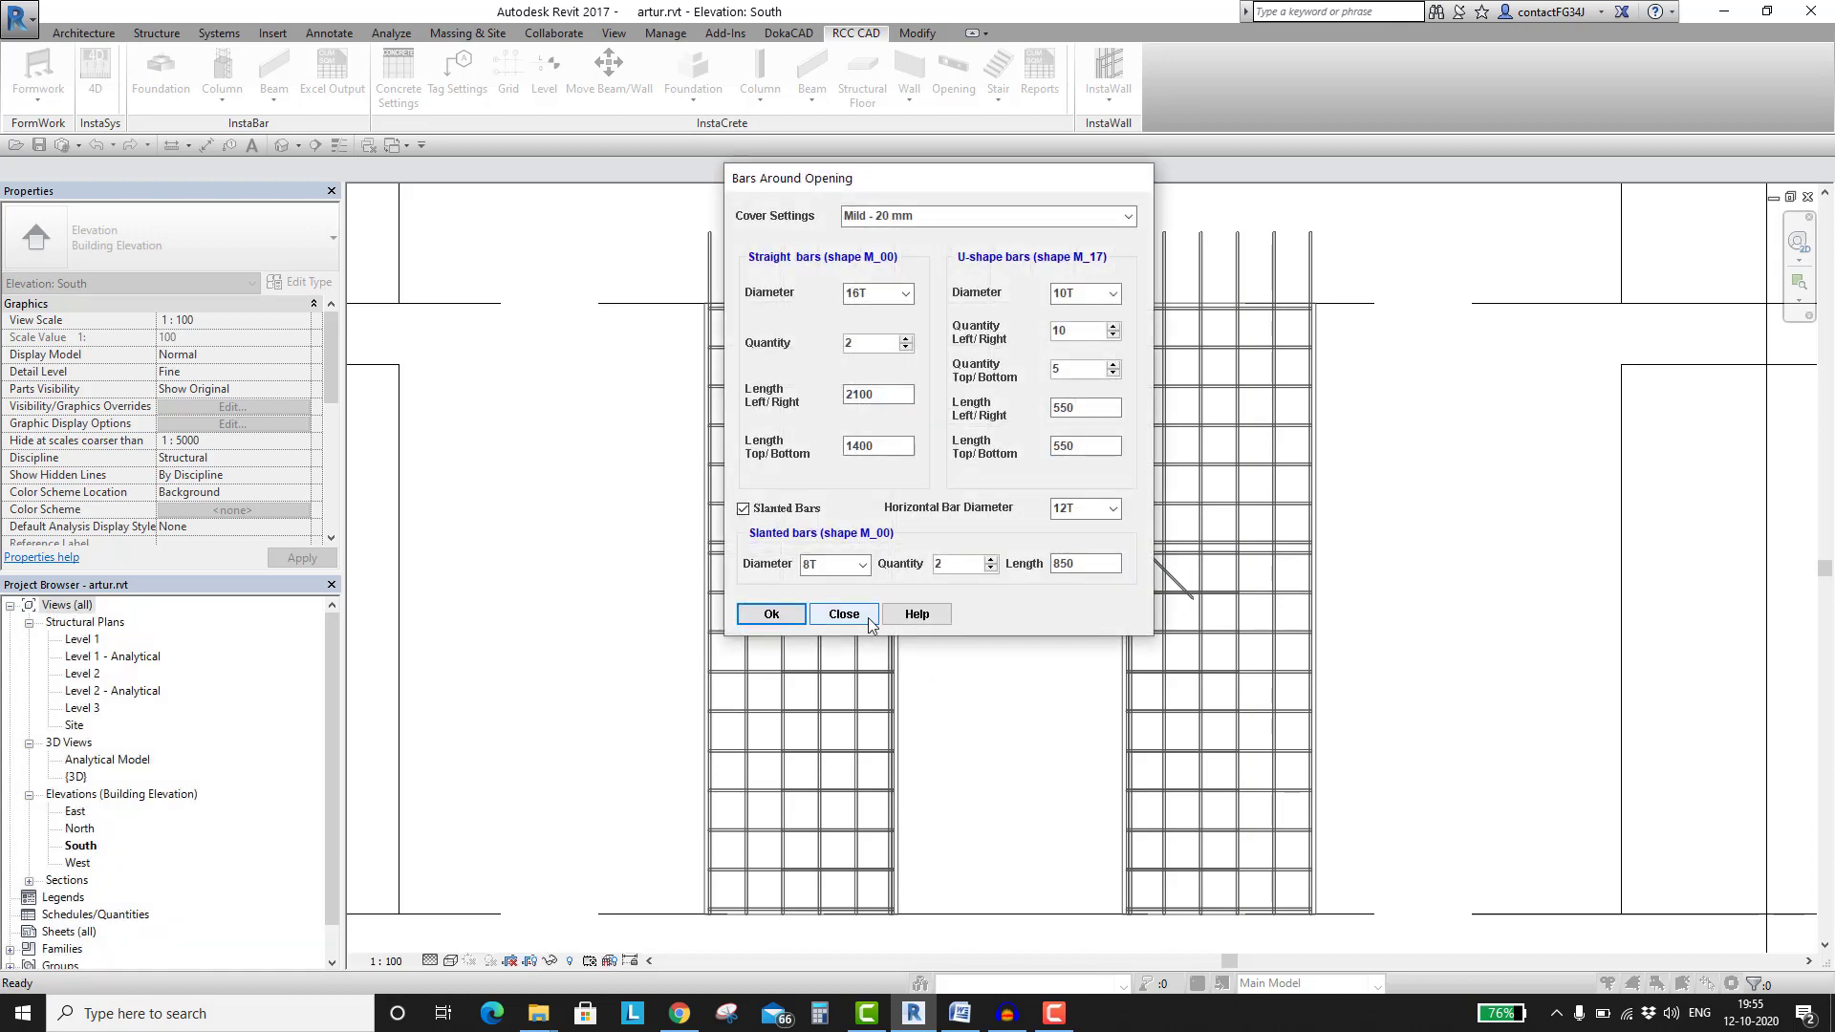
left_click(869, 618)
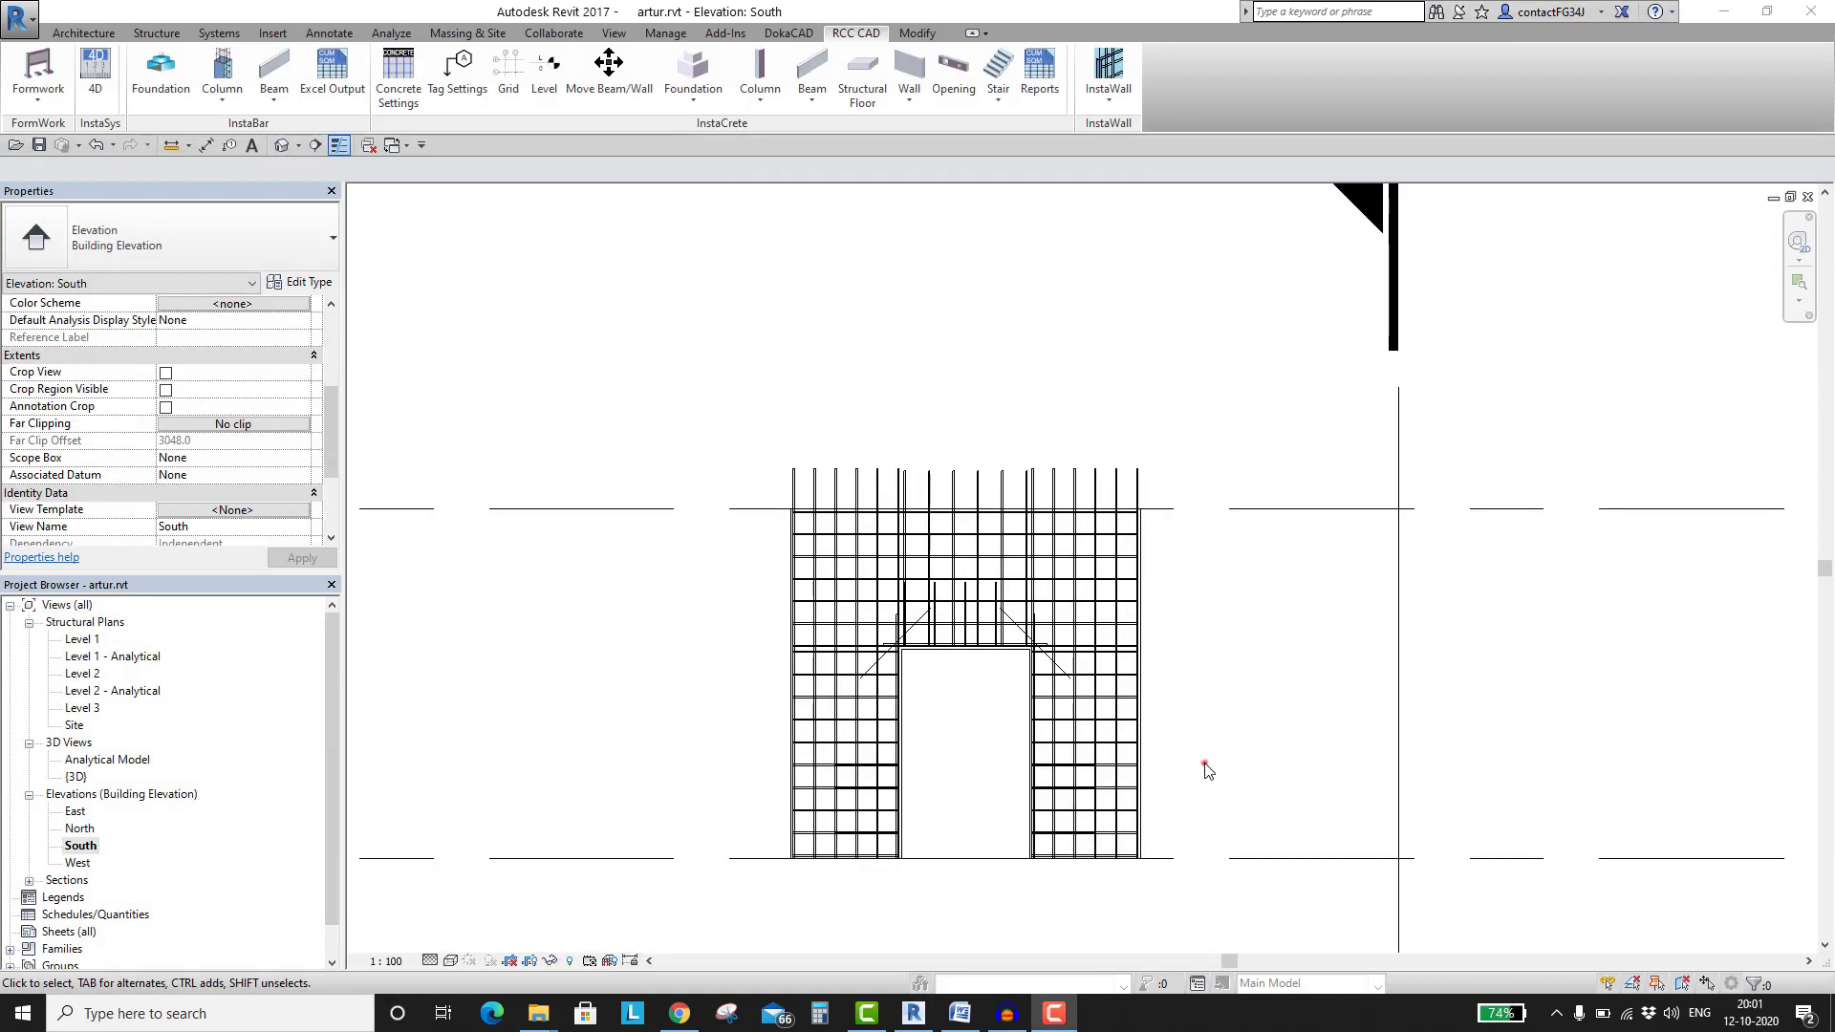
Open the 3D view and examine the wall reinforcement around the opening from several sides
scroll(1204, 762, "up", 3)
middle_click_drag(1204, 766, 1251, 768)
left_click(282, 146)
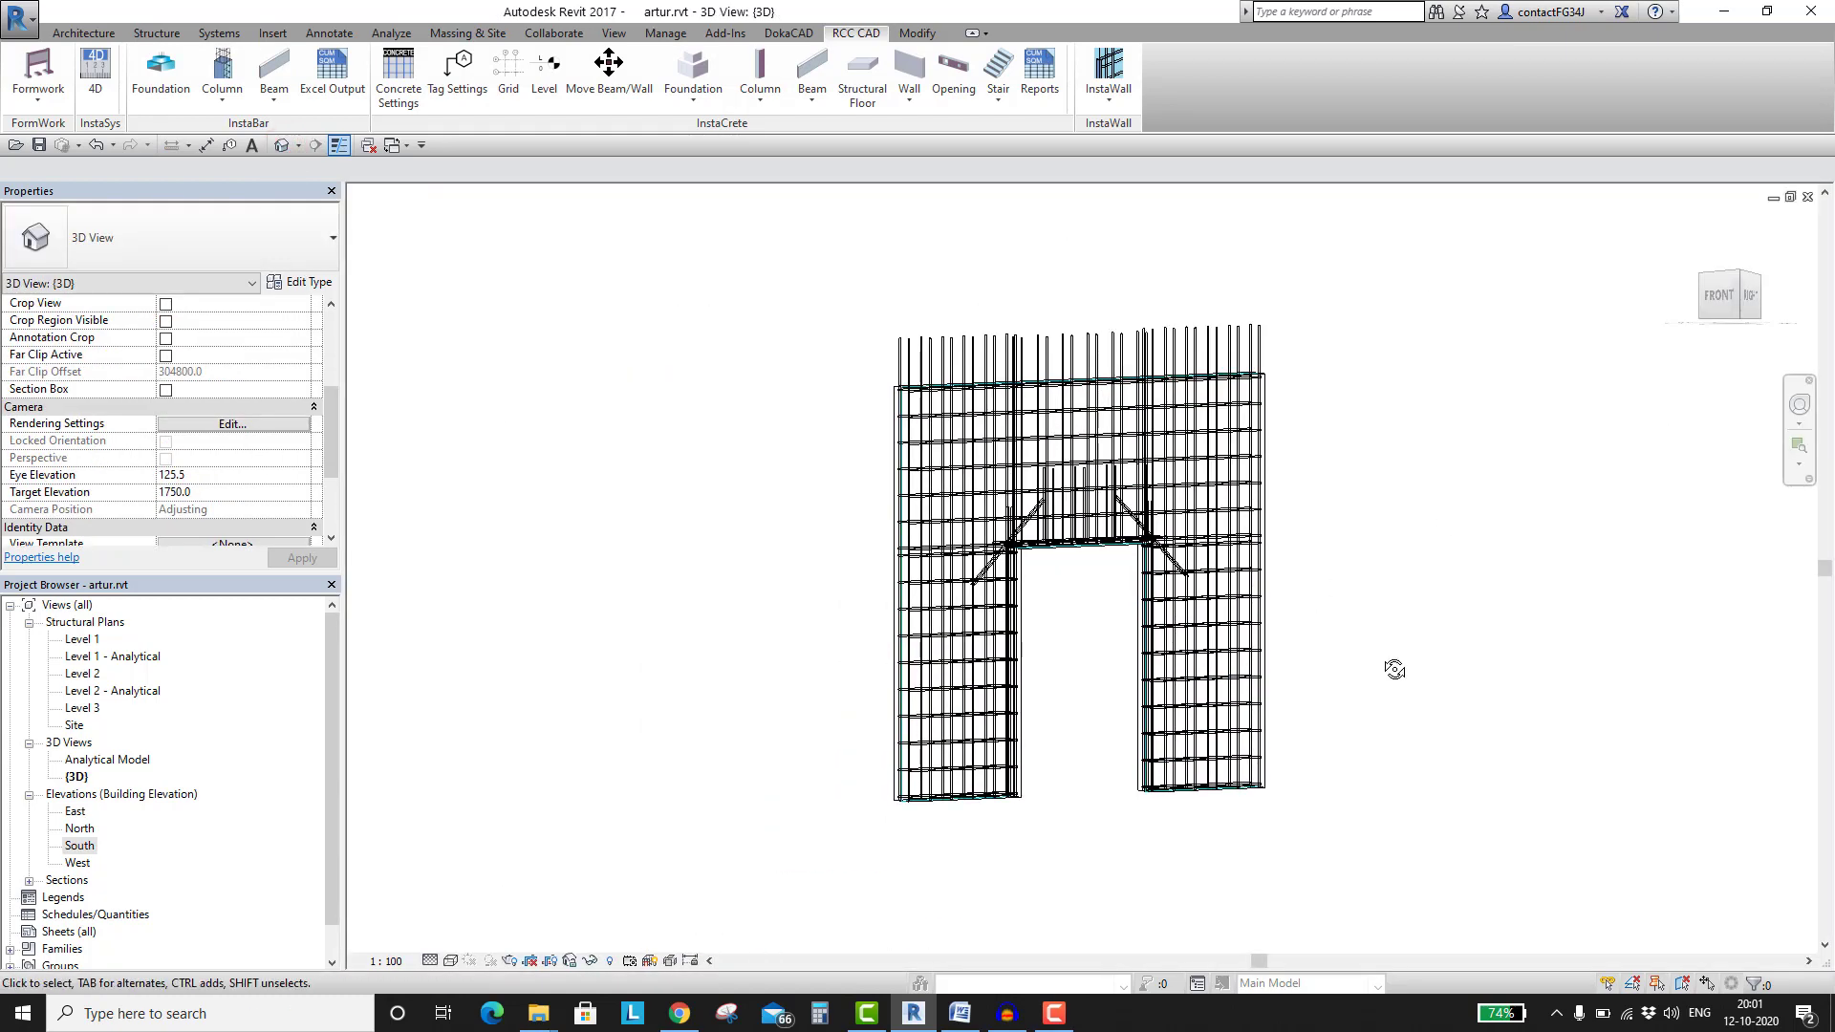
middle_click_drag(1387, 670, 1170, 832, "shift")
scroll(1328, 673, "up", 4)
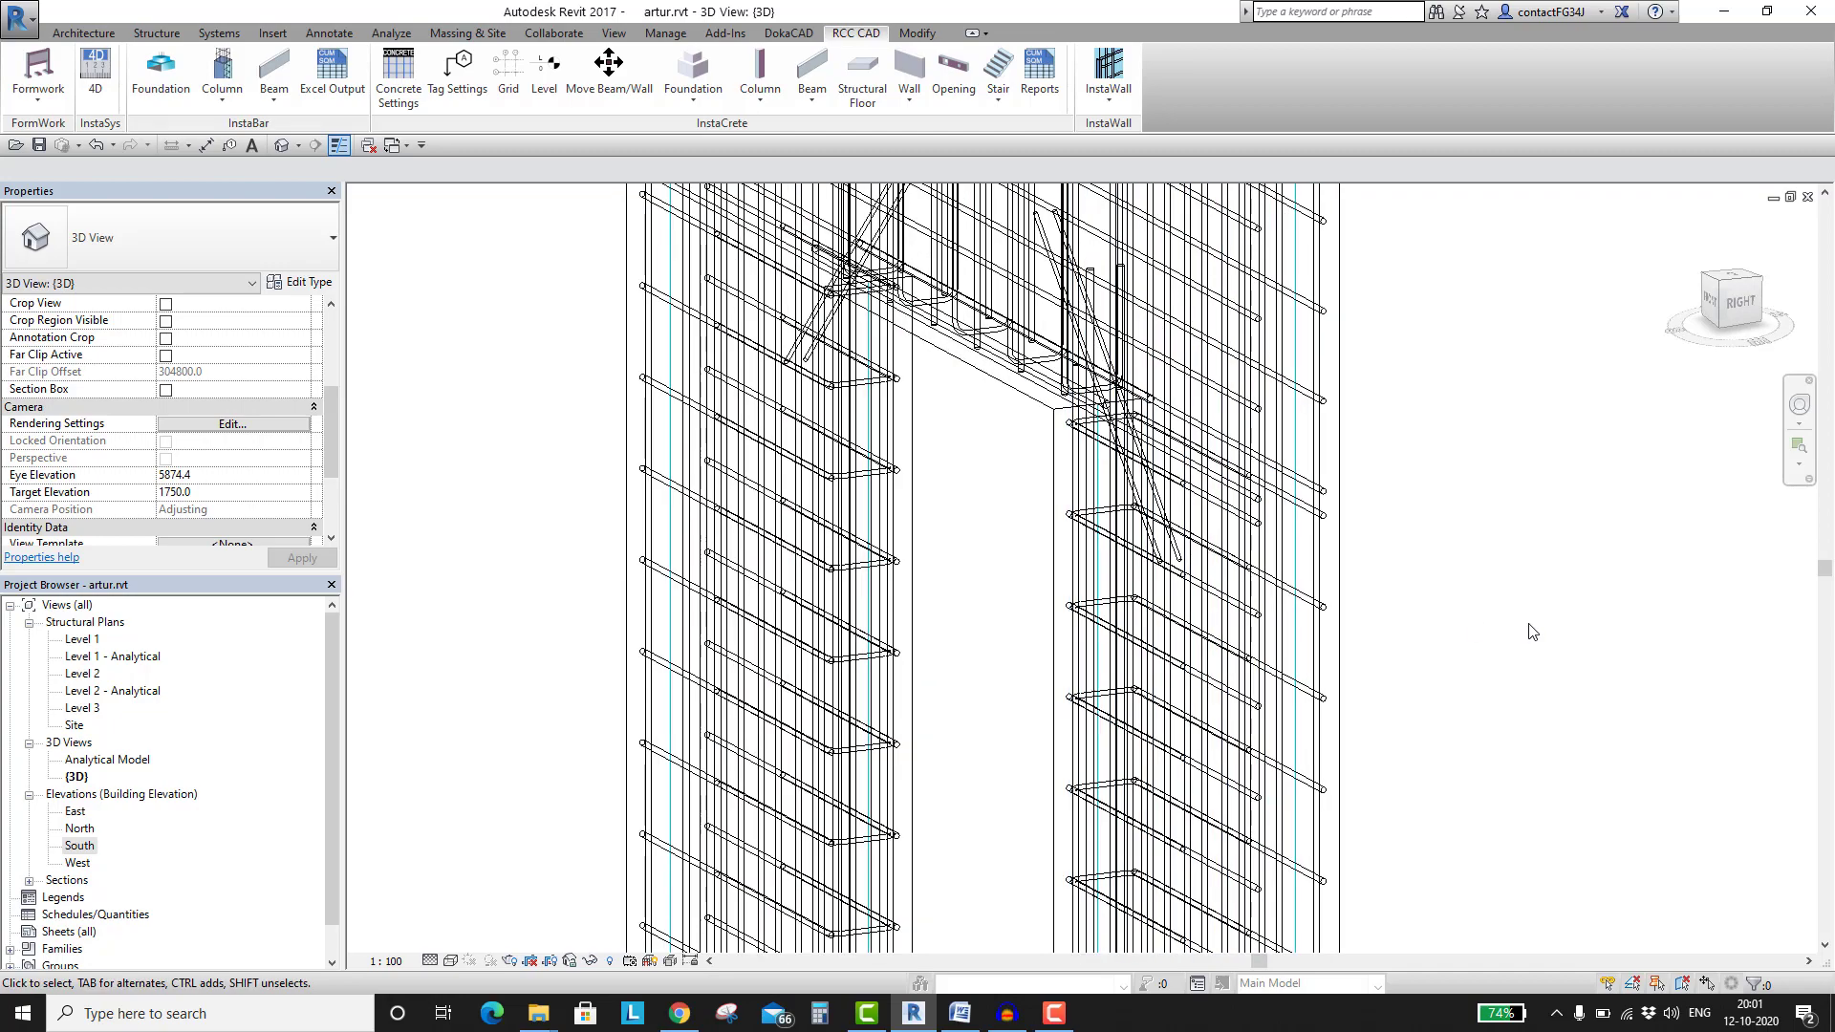
scroll(1529, 629, "down", 2)
middle_click_drag(1579, 718, 1206, 746, "shift")
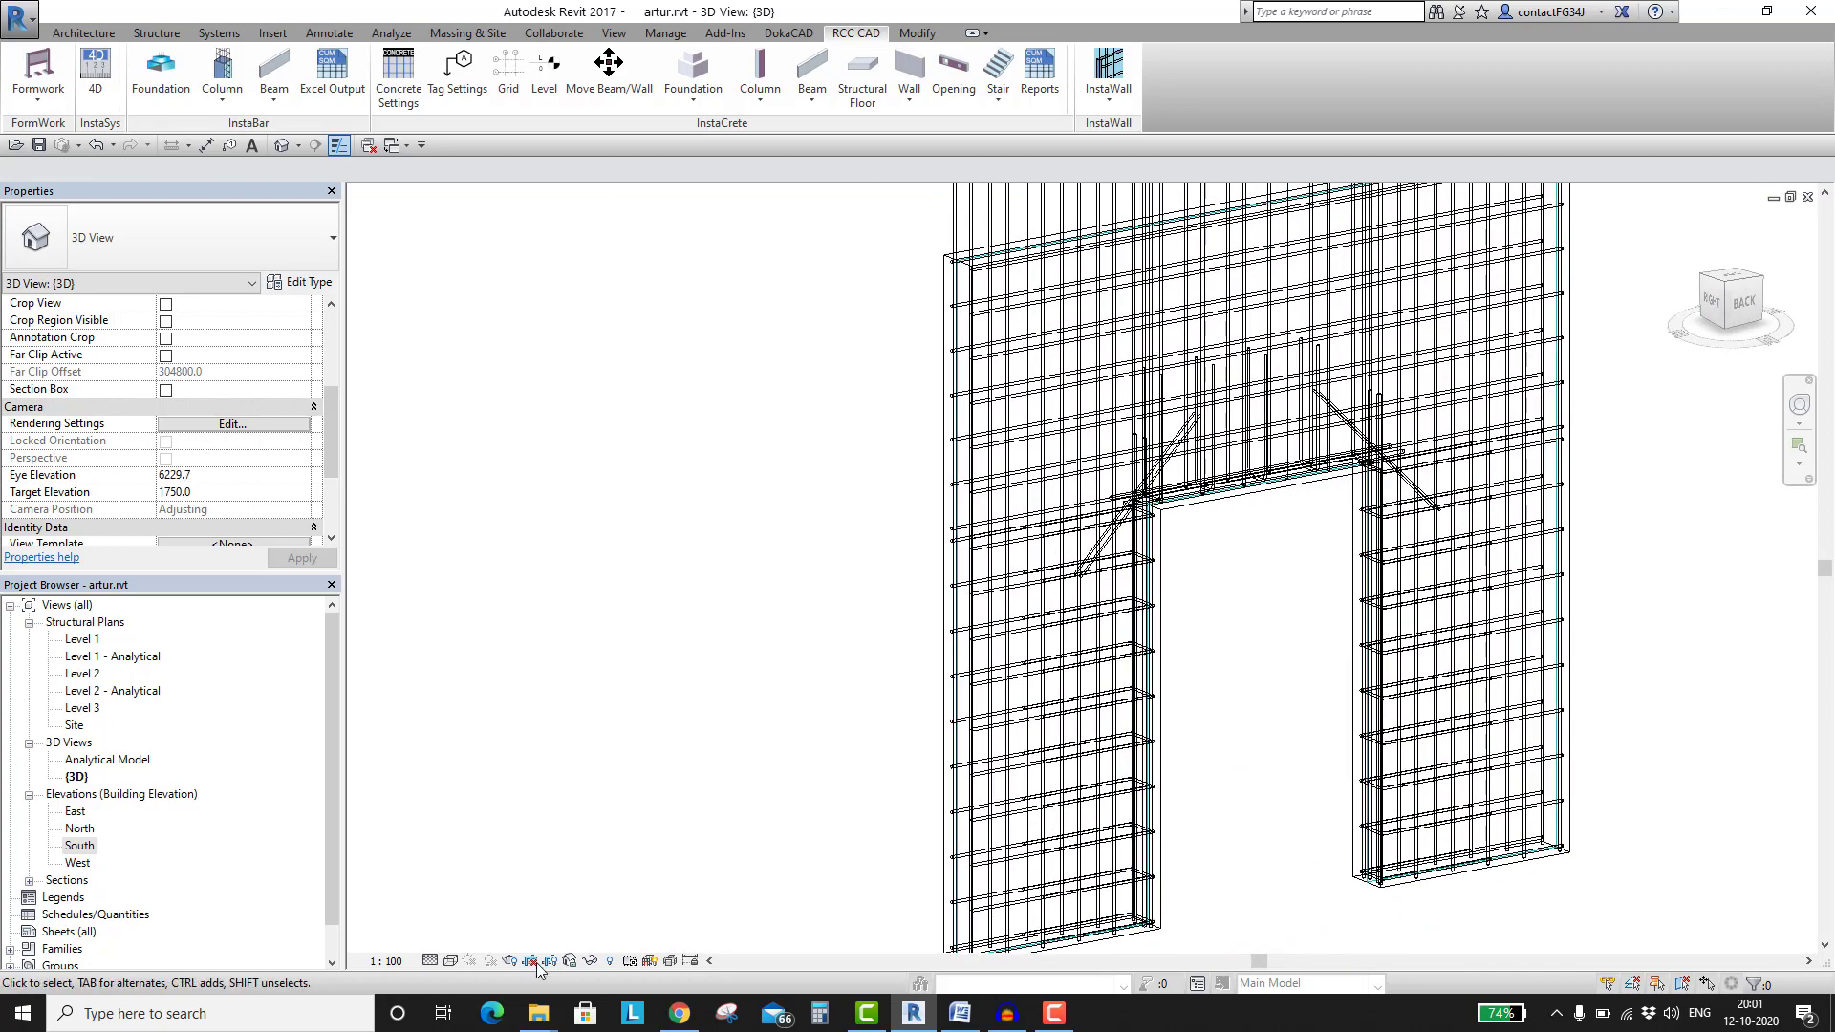
Switch the 3D view to a shaded visual style and inspect the bars around the opening up close
left_click(451, 962)
left_click(511, 895)
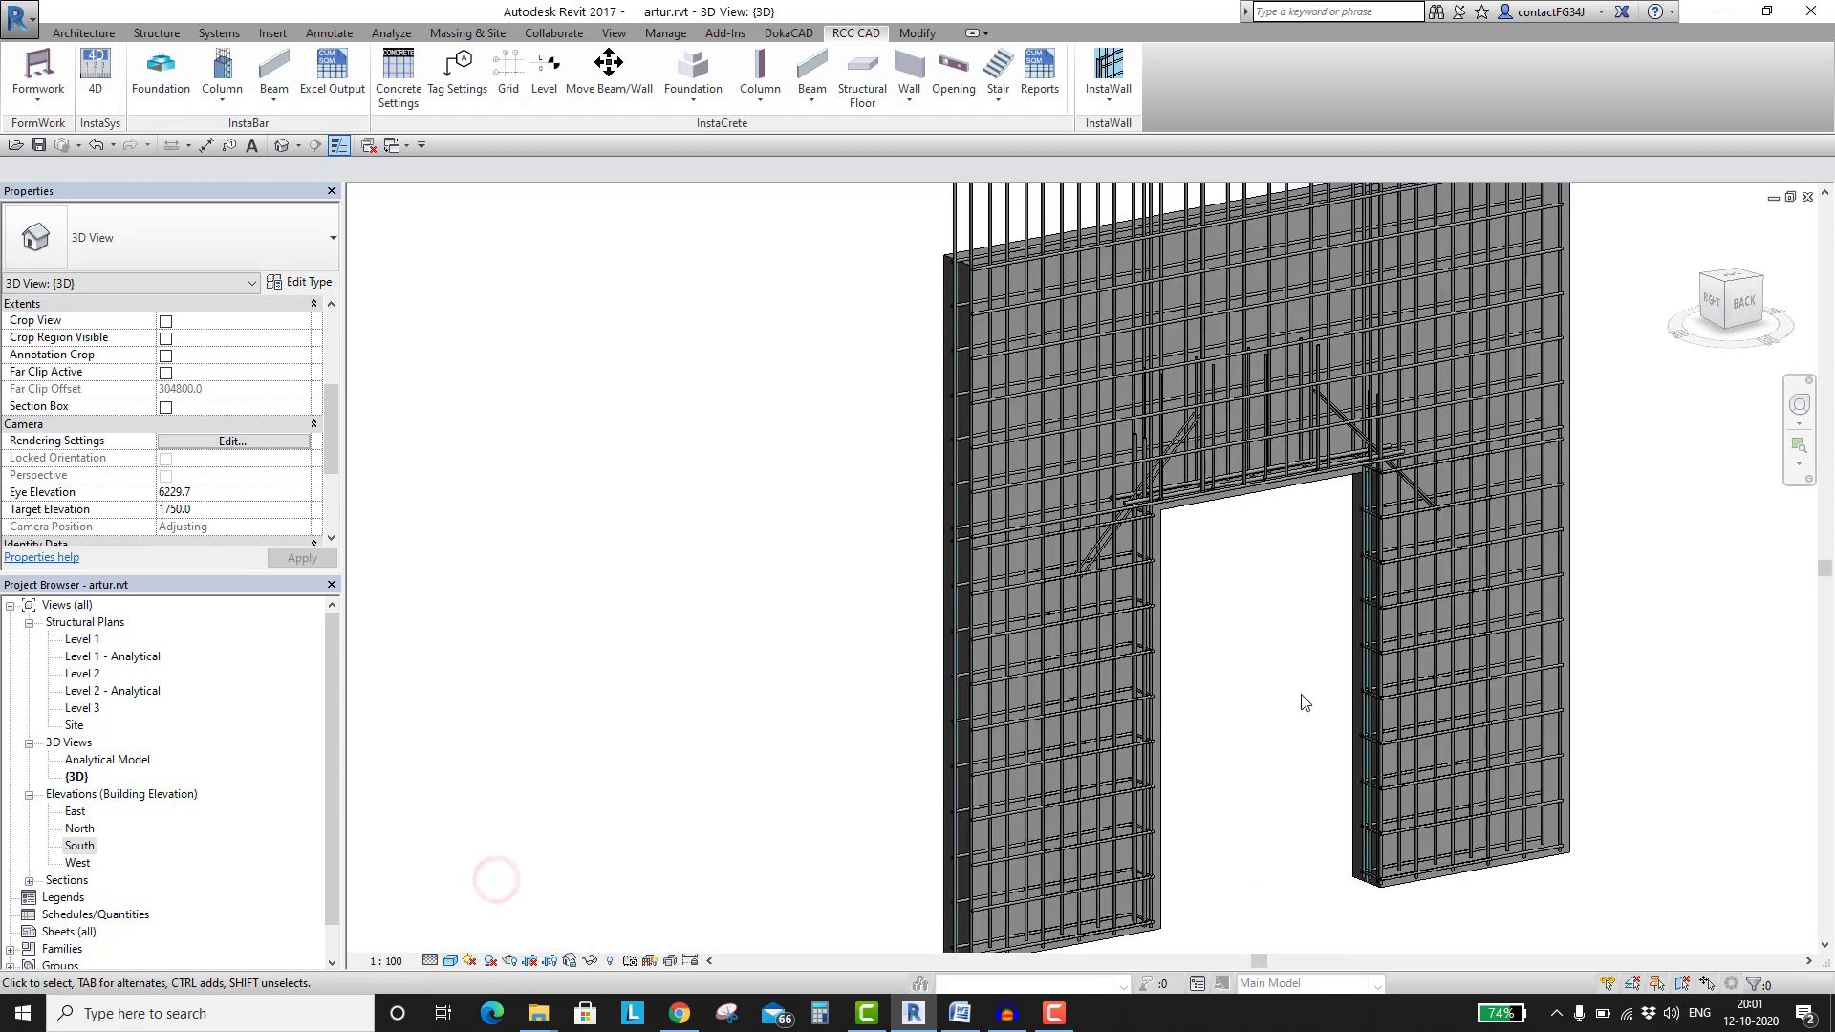
mouse_move(1283, 662)
middle_mouse_down("shift")
mouse_move(1257, 721)
mouse_move(1341, 746)
mouse_move(1544, 708)
mouse_move(1172, 547)
middle_mouse_up("shift")
scroll(1171, 546, "up", 3)
scroll(1254, 451, "up", 5)
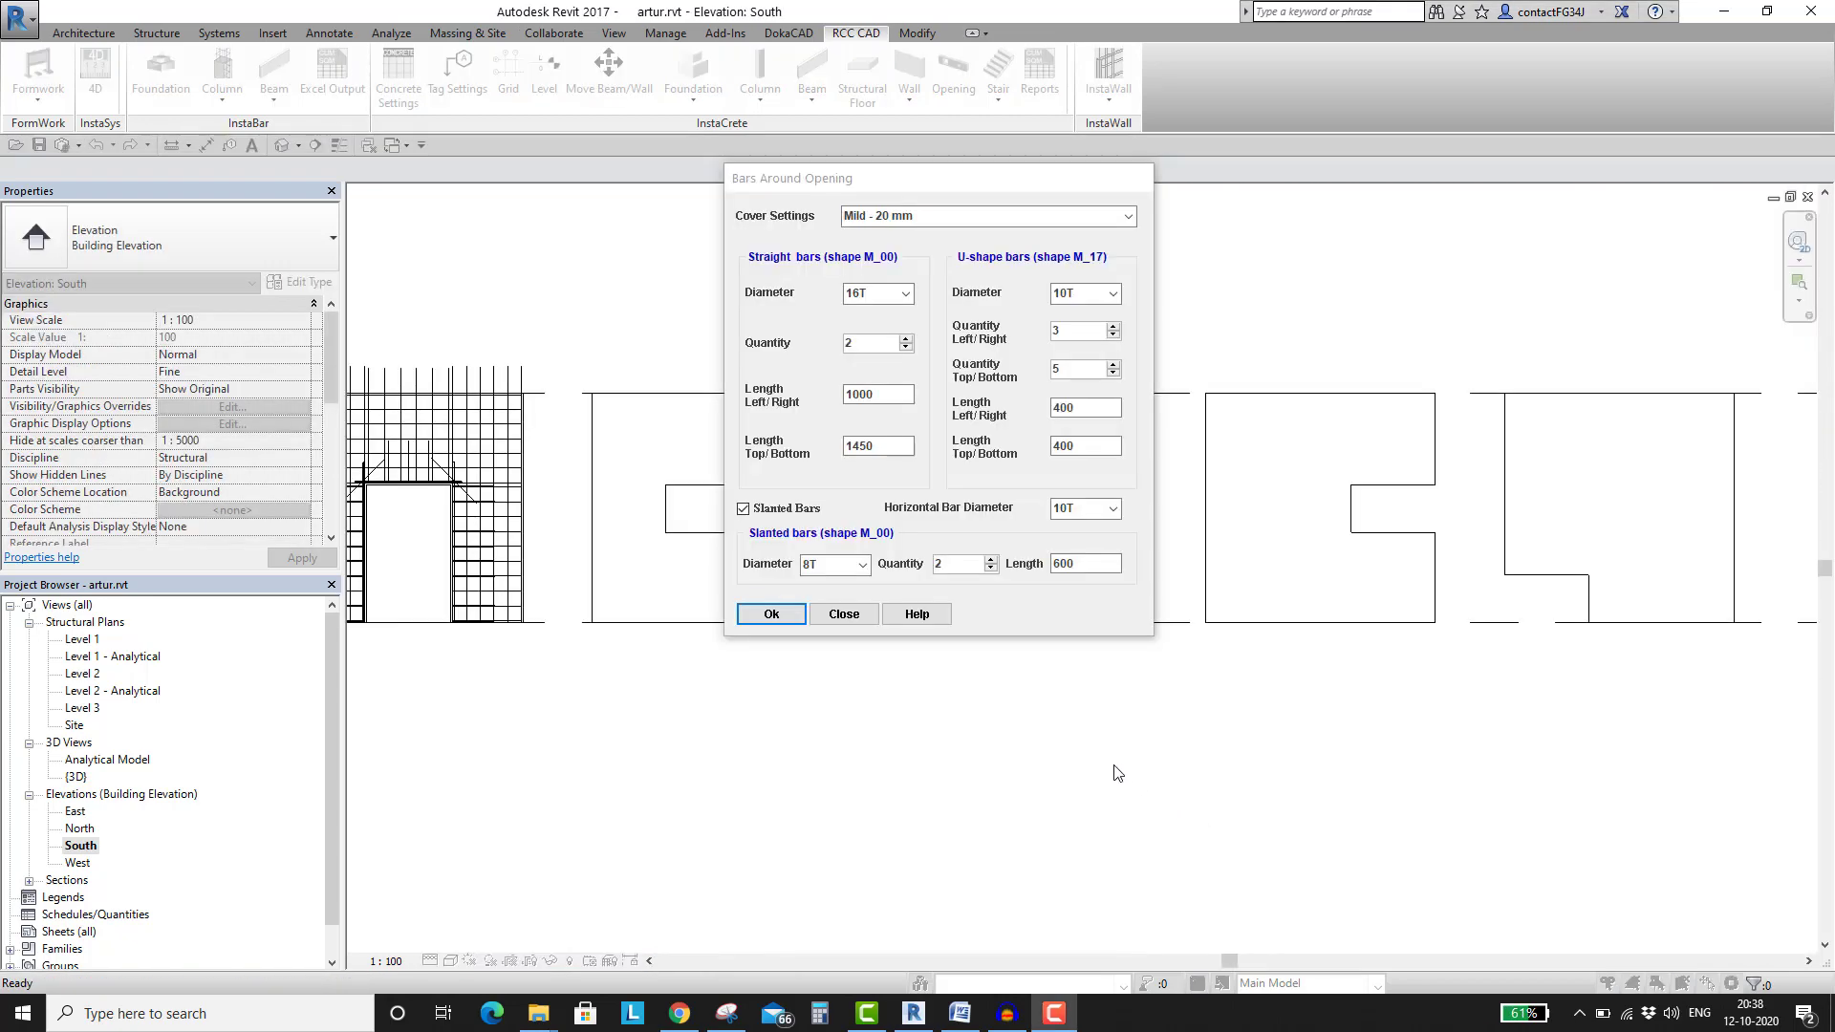
Using 16T straight, 10T U-shape and 8T slanted bars, reinforce around the enclosed rectangular opening and the adjacent wall's top-edge opening
left_click(785, 621)
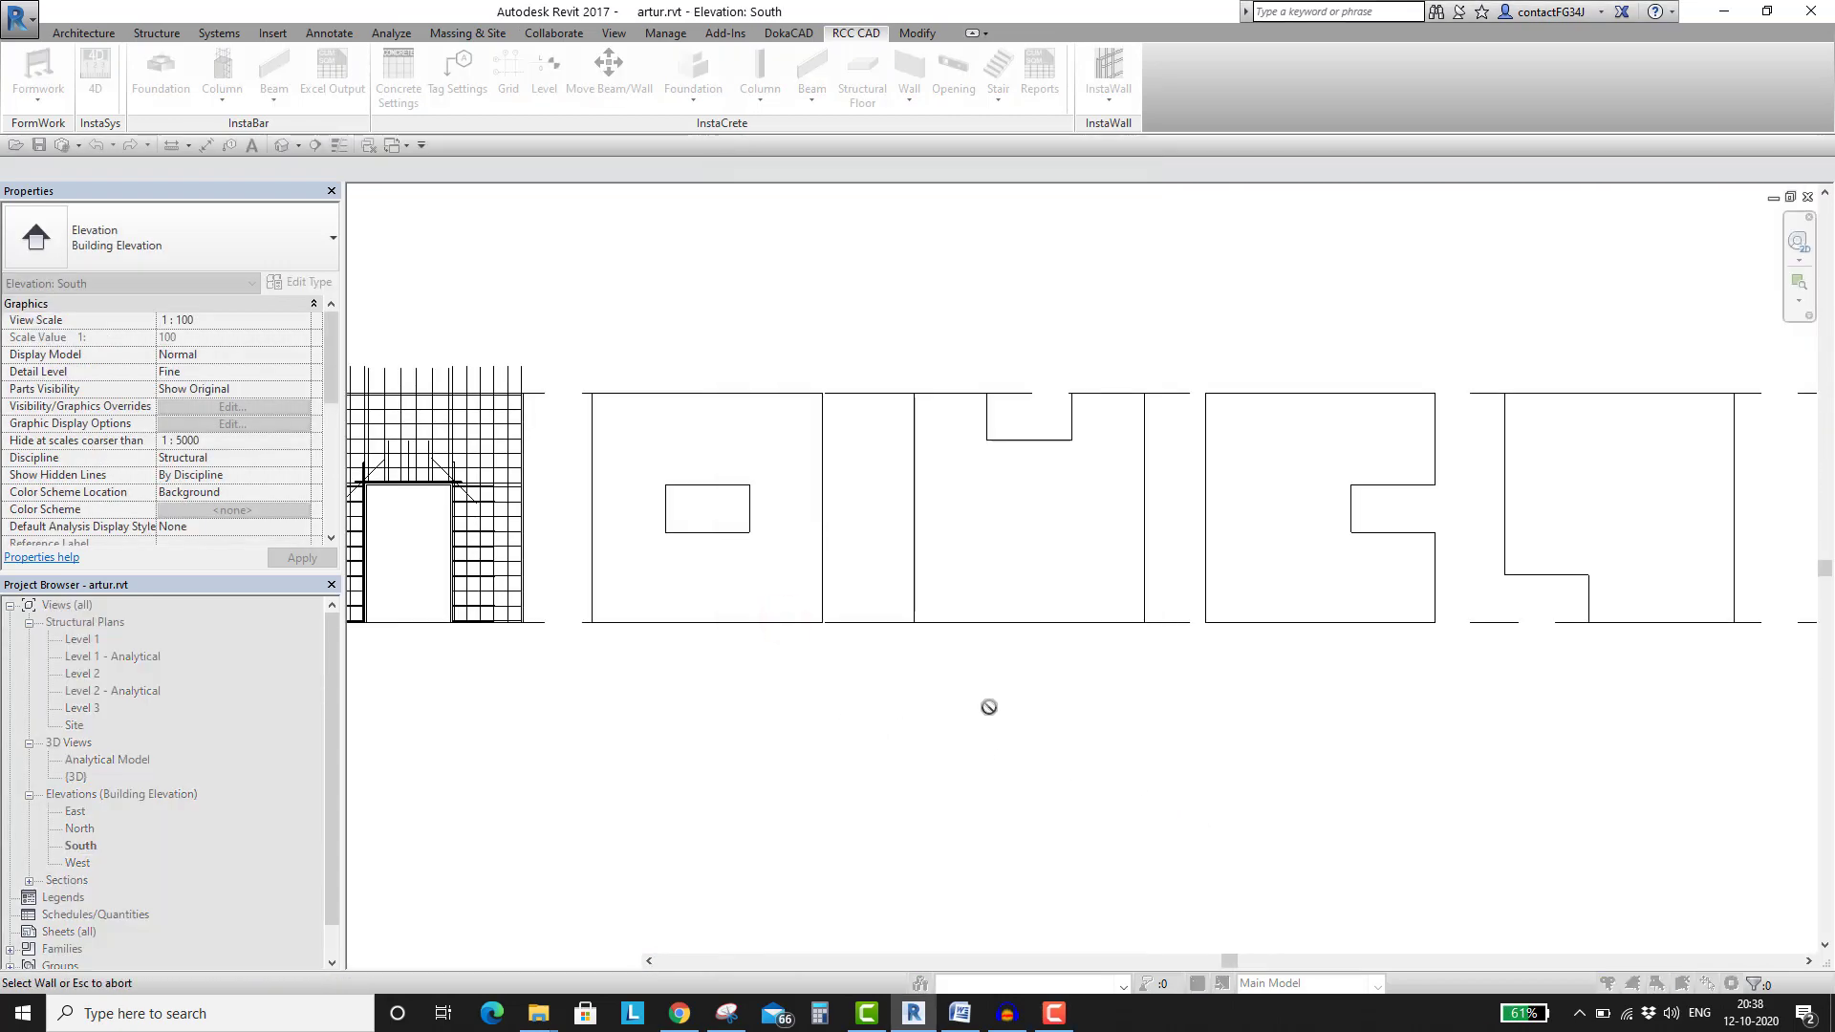
middle_click_drag(987, 704, 936, 750)
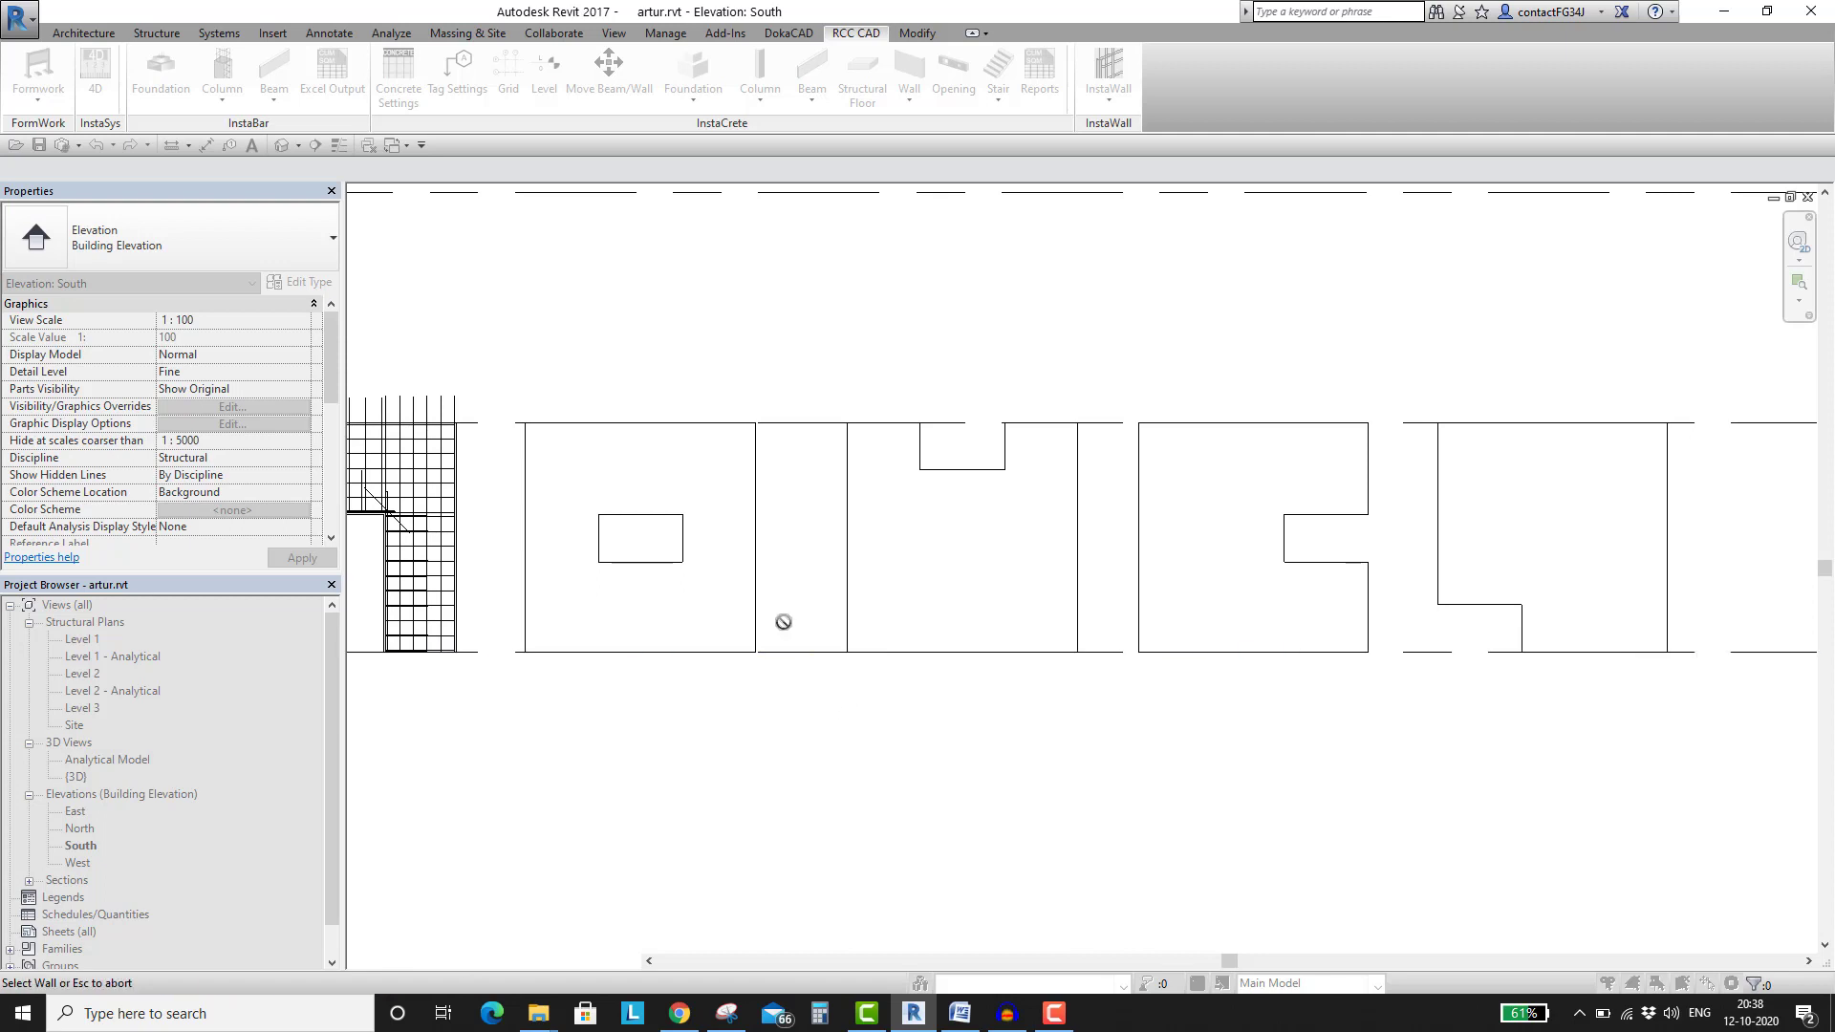
left_click(754, 601)
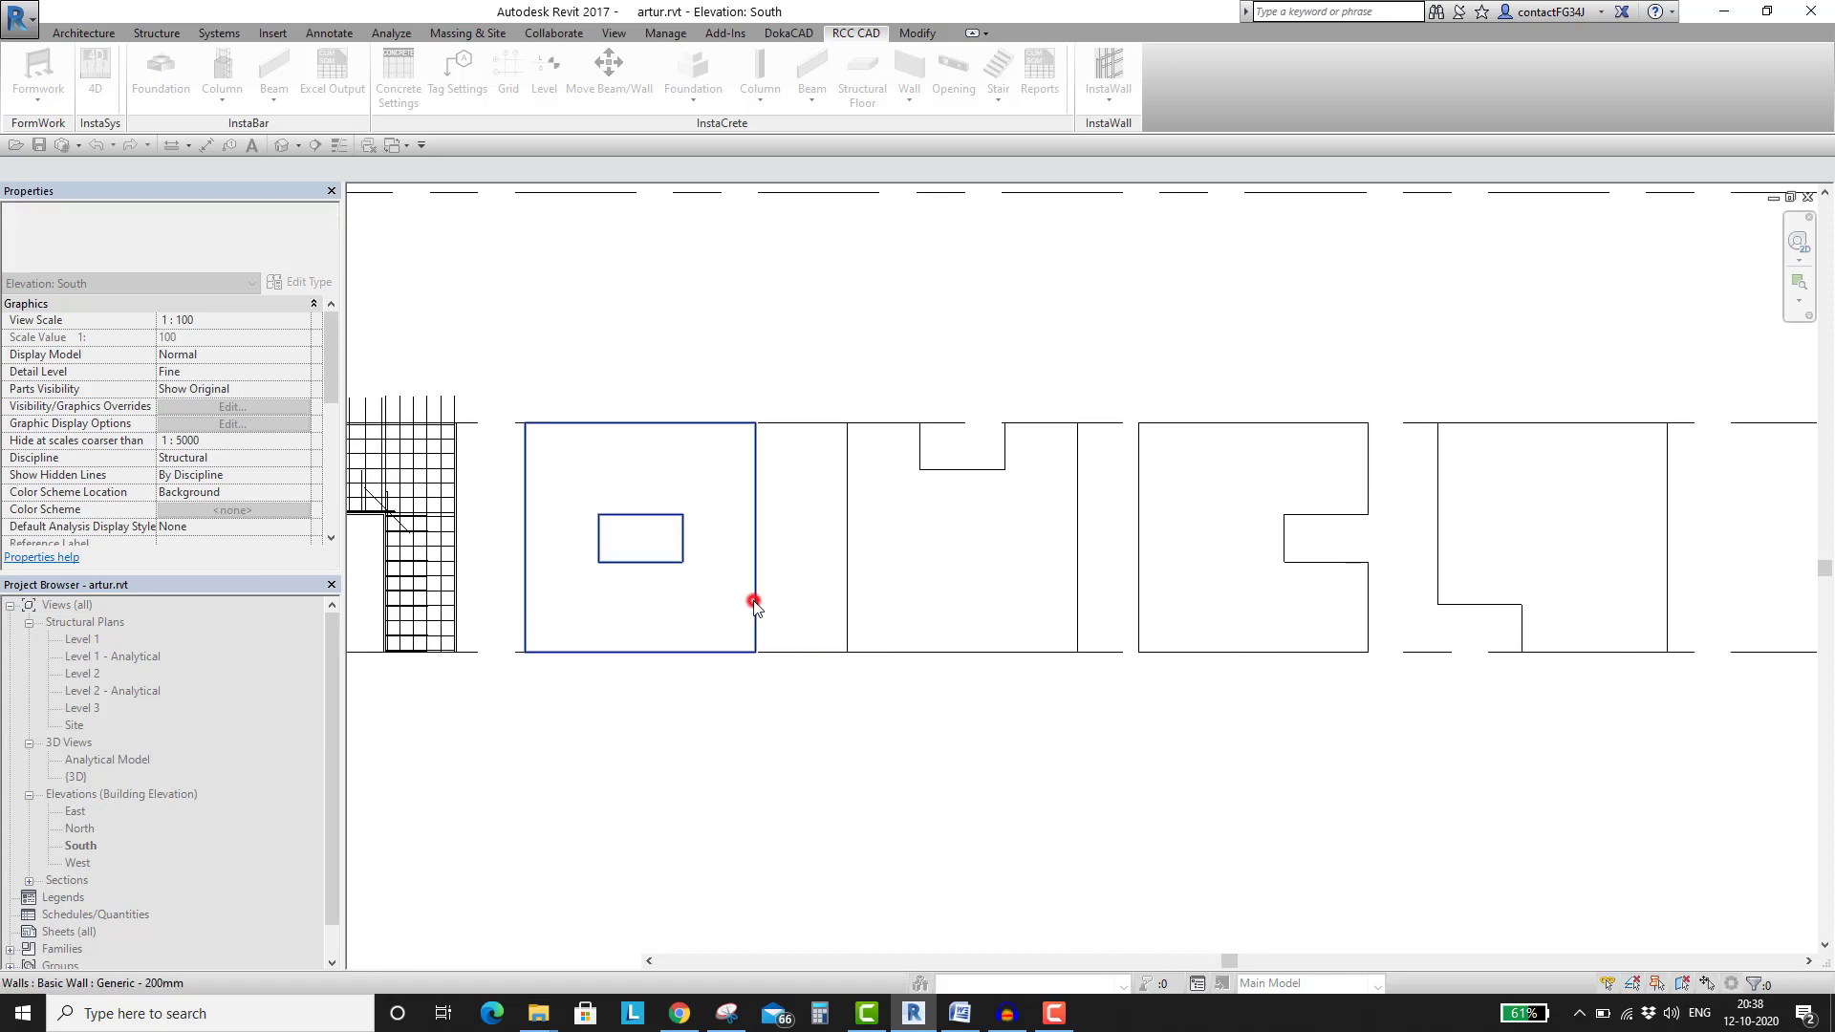
left_click(641, 542)
left_click(840, 553)
left_click(956, 458)
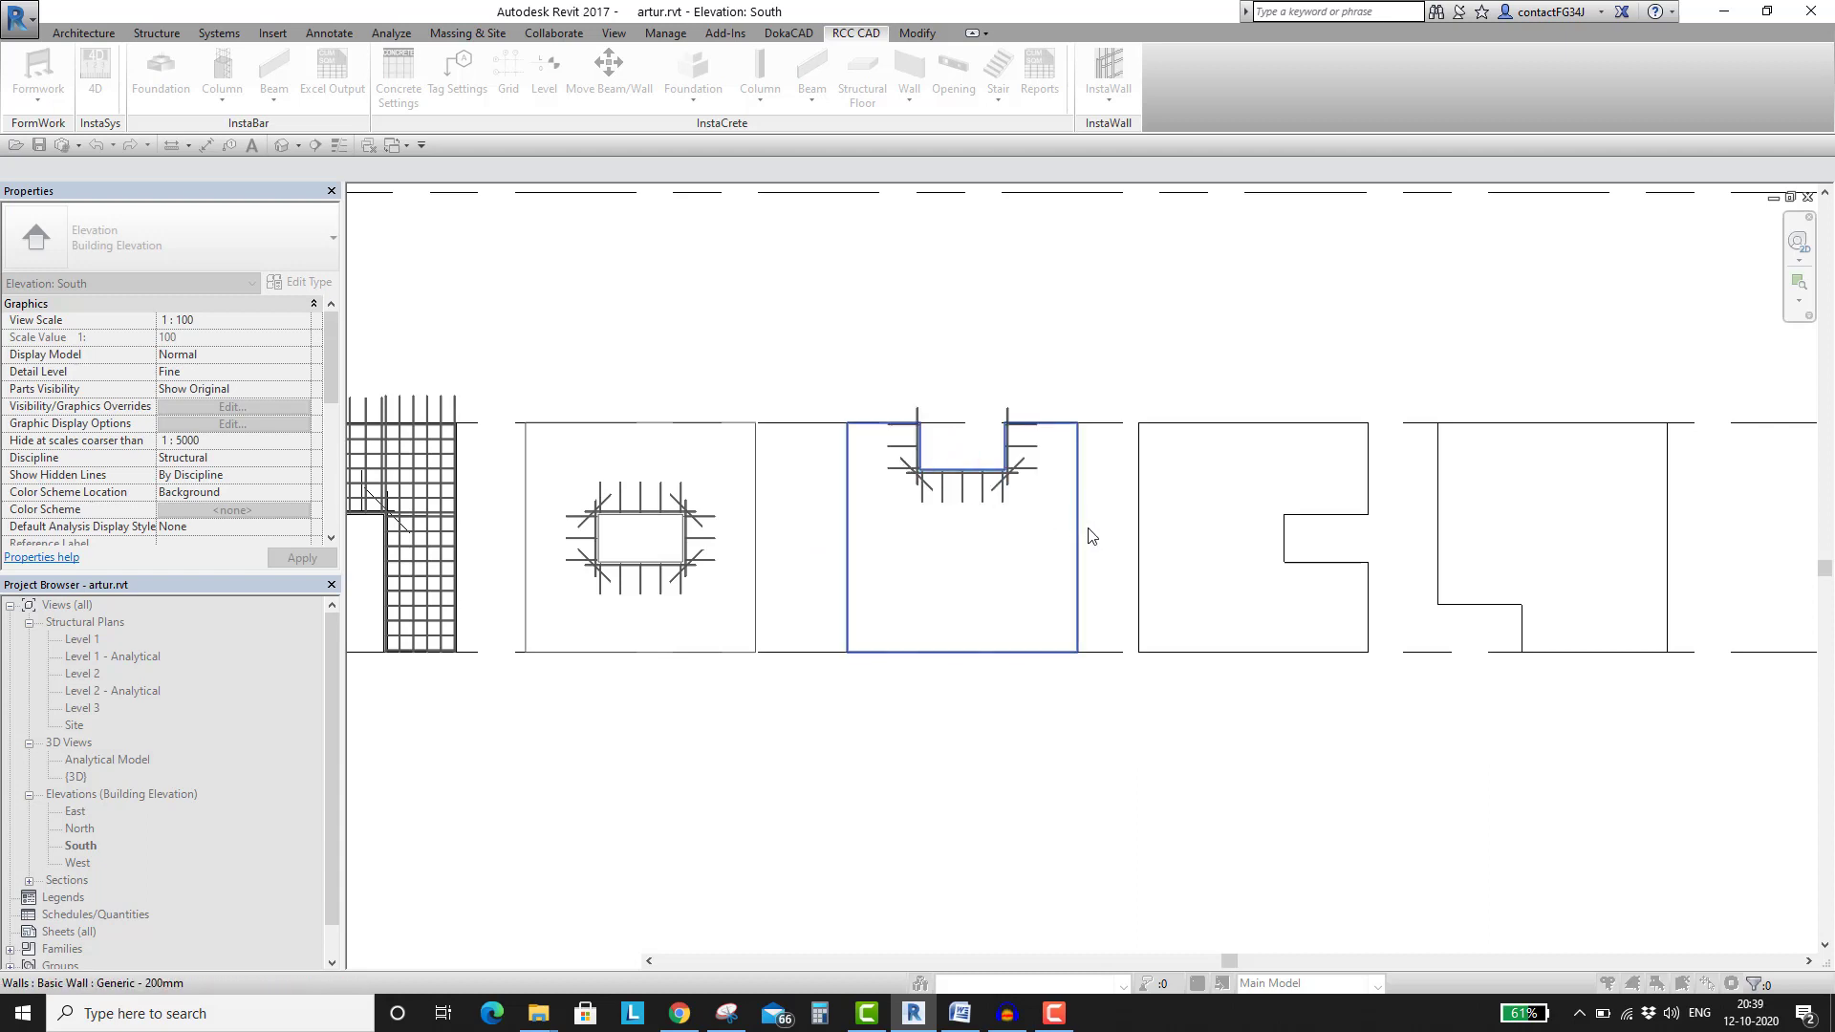
Place the same bars around the side-edge opening of the fourth wall and the lower-corner opening of the last wall
left_click(1134, 550)
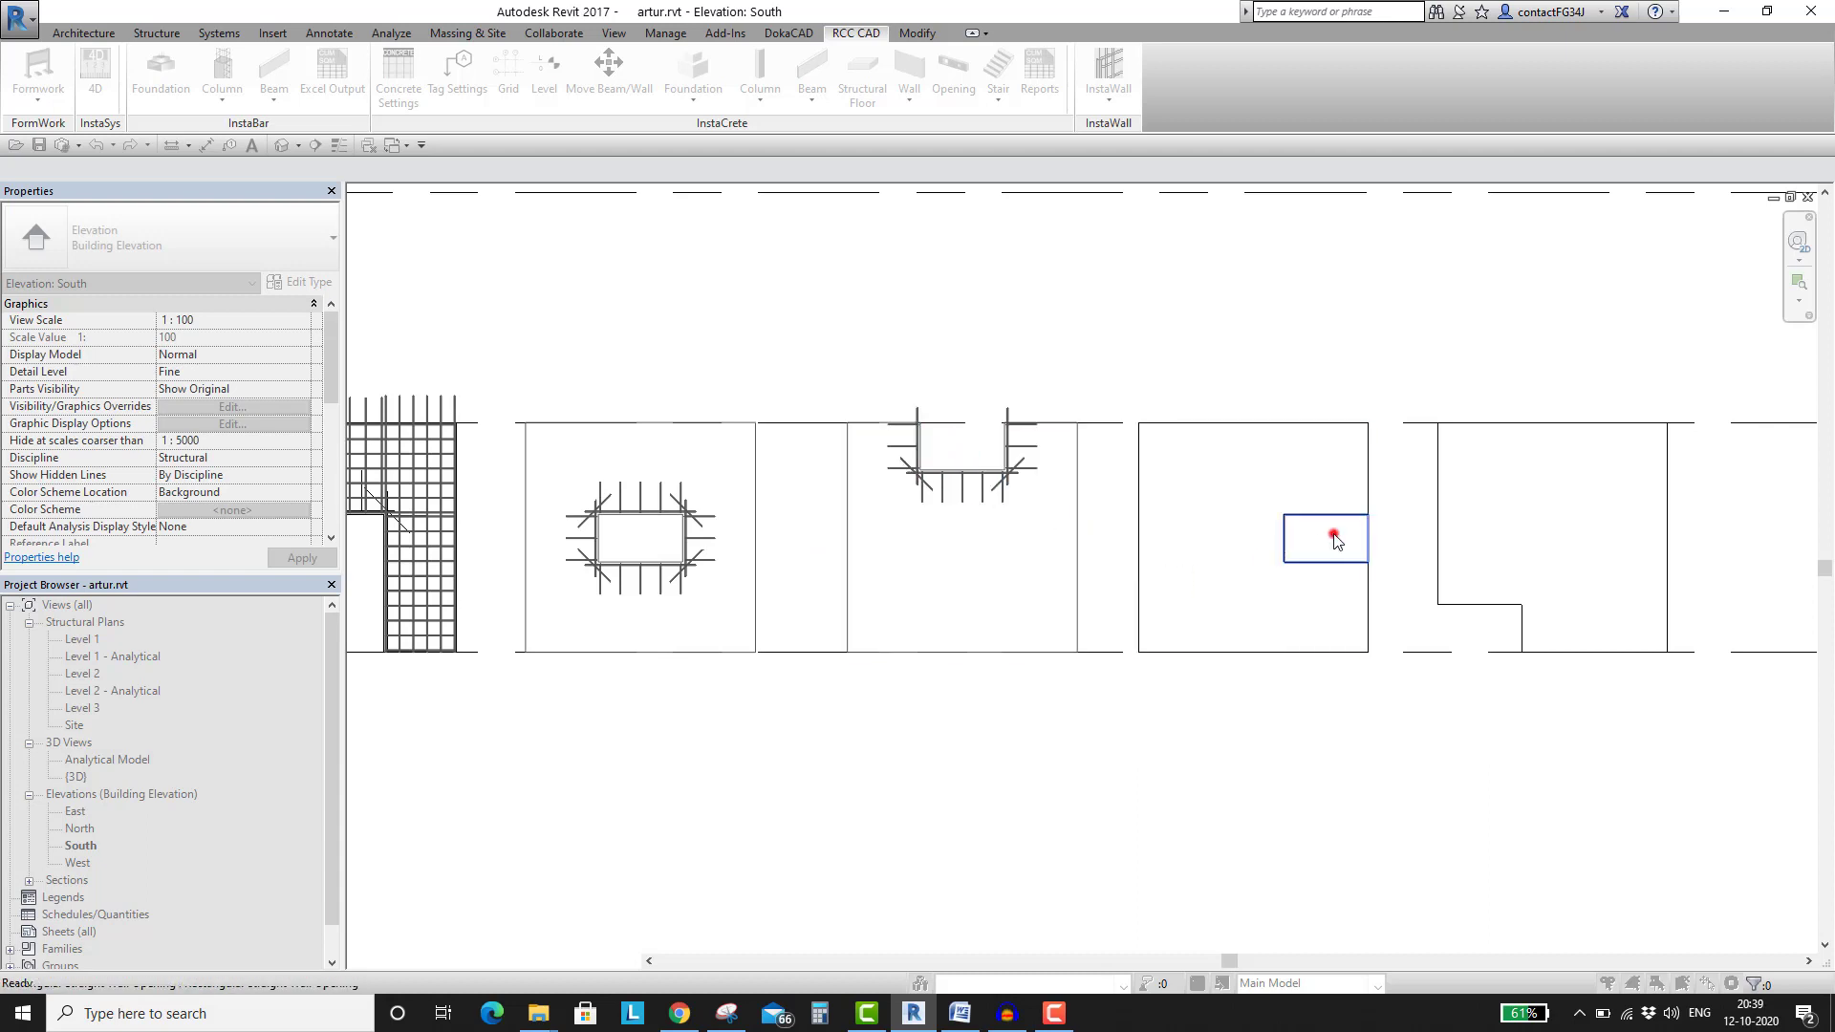
left_click(1333, 534)
left_click(1445, 561)
left_click(1488, 631)
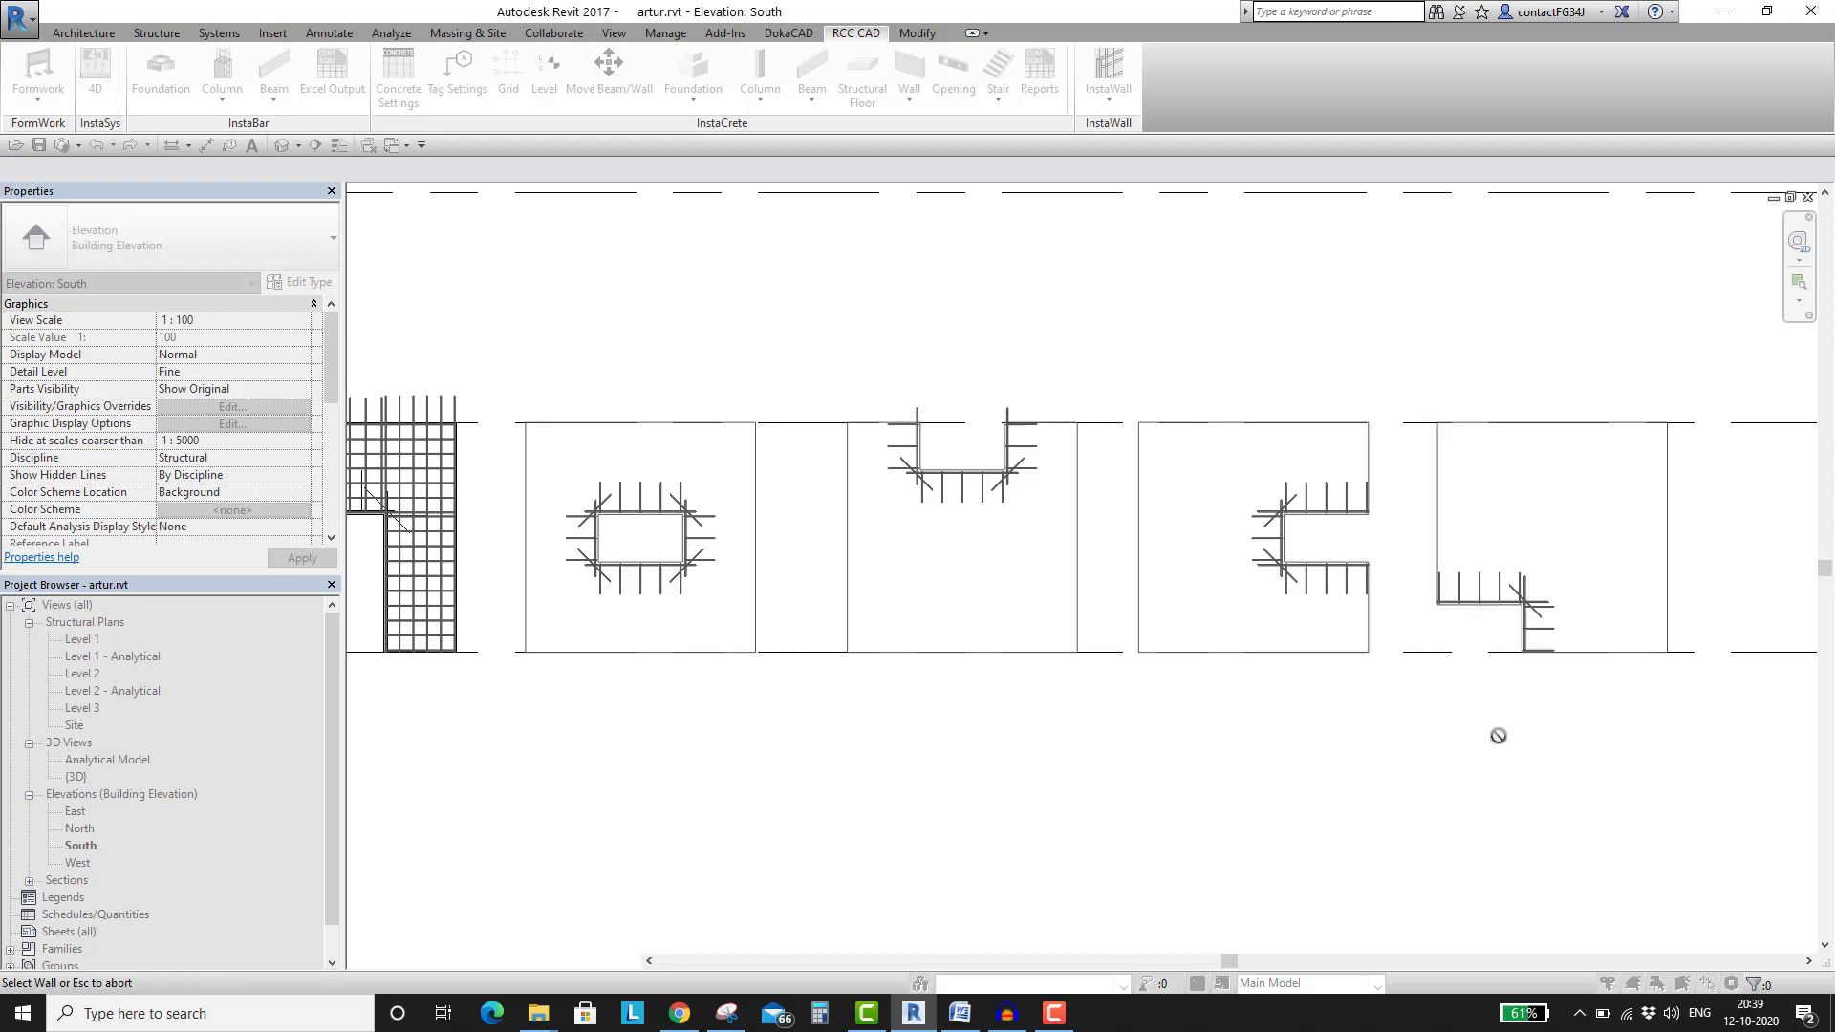